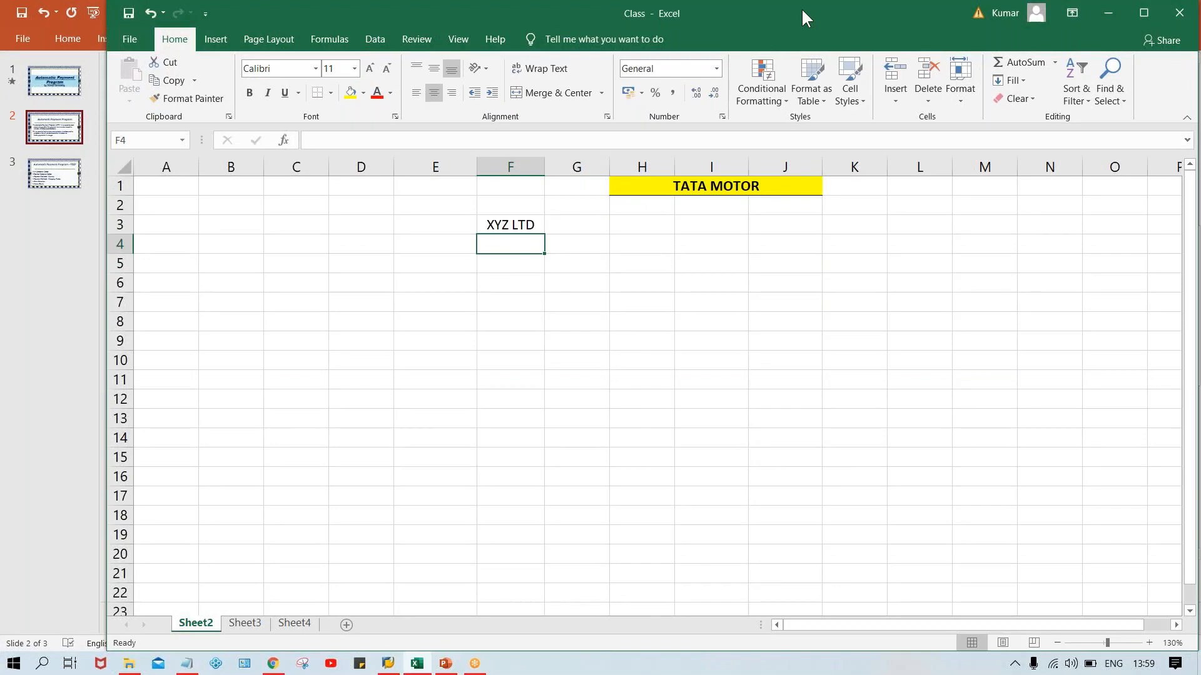
Maximize the workbook window and enter 4000, 5000, 2000, 6000 and 7000 under XYZ LTD in cells F4 to F8.
double_click(802, 11)
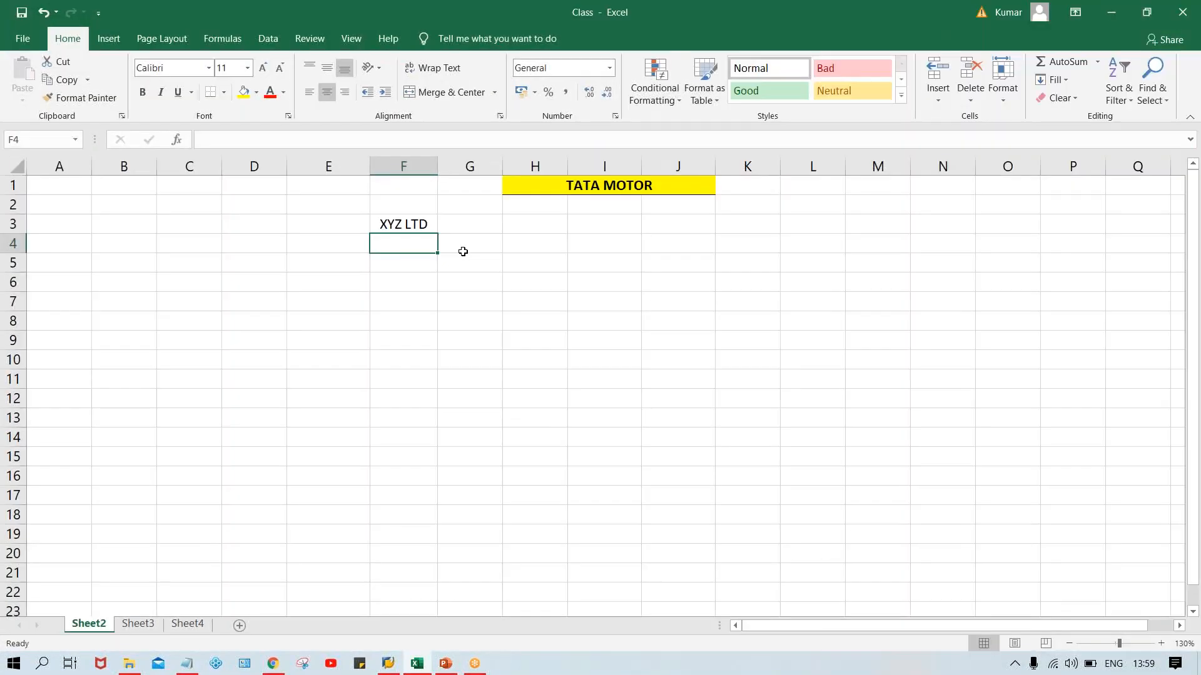
text(4000)
key(Return)
text(5000)
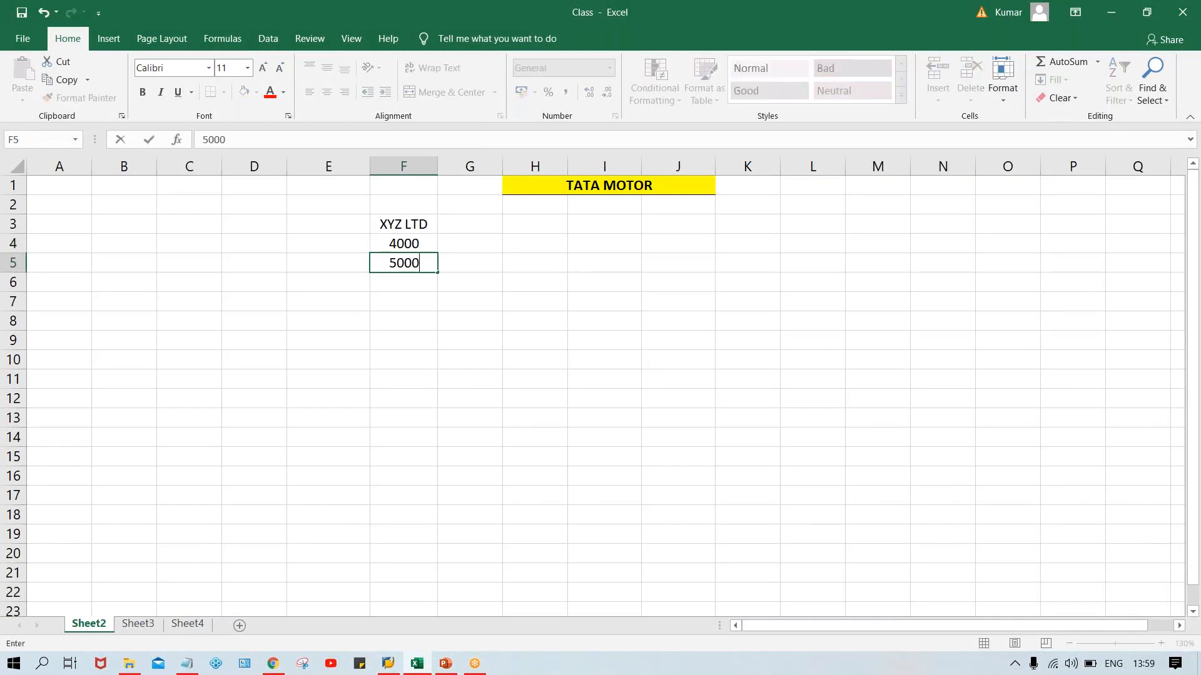
key(Return)
text(2000)
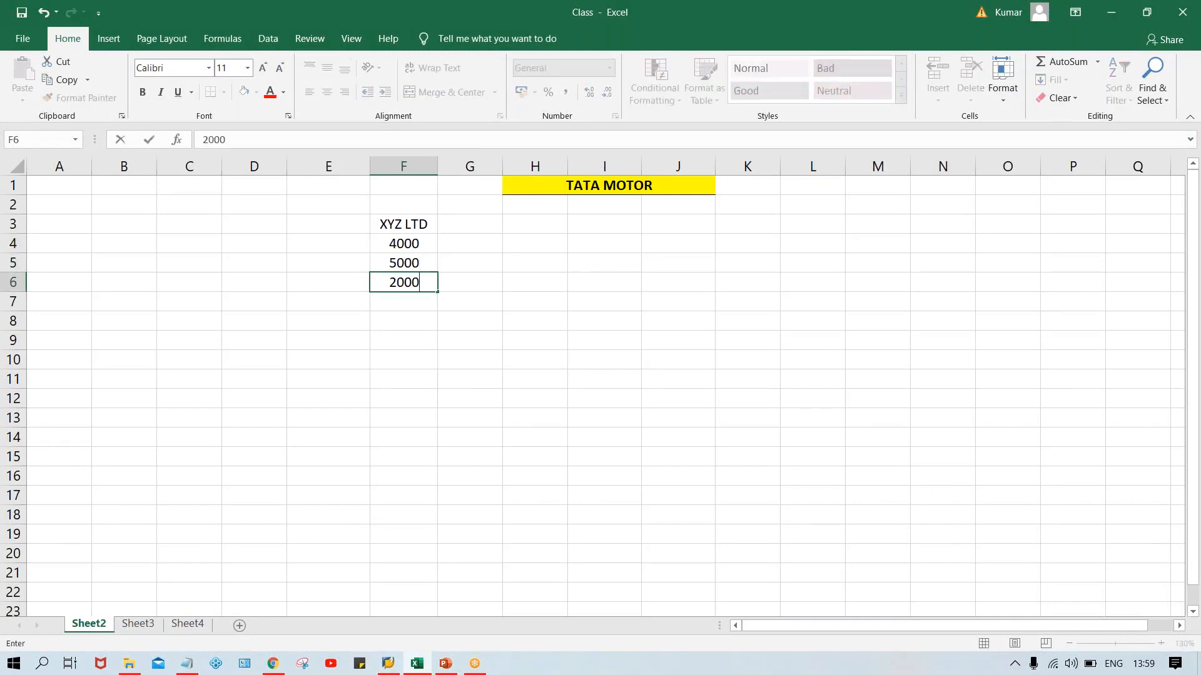
key(Return)
text(6000)
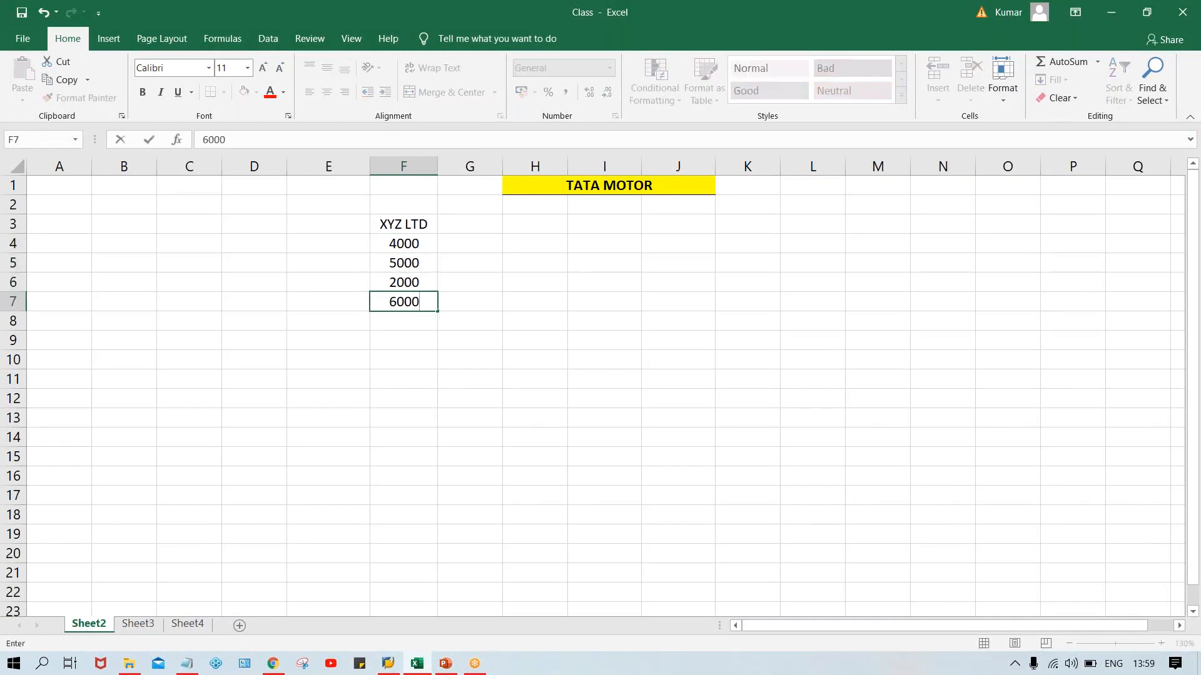
key(Return)
text(7000)
key(Return)
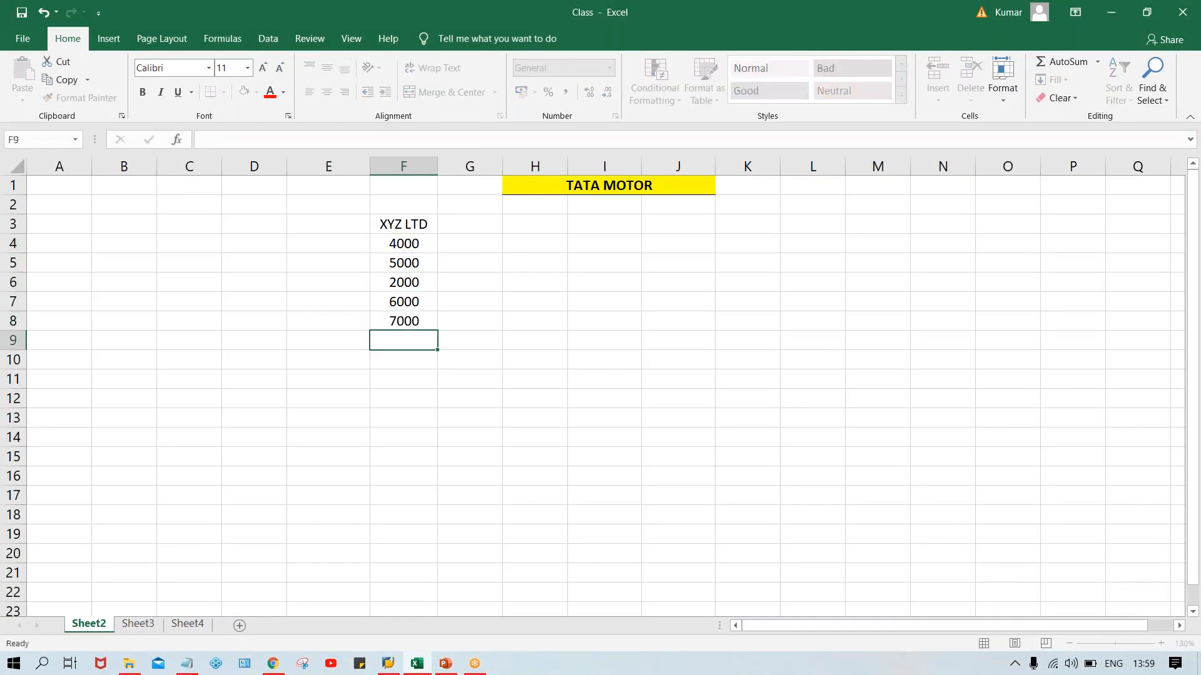
Continue the XYZ LTD amounts in cells F9 to F14 with 1000, 2000, 3000, 7000, 6500 and 4500.
text(1000)
key(Return)
text(2000)
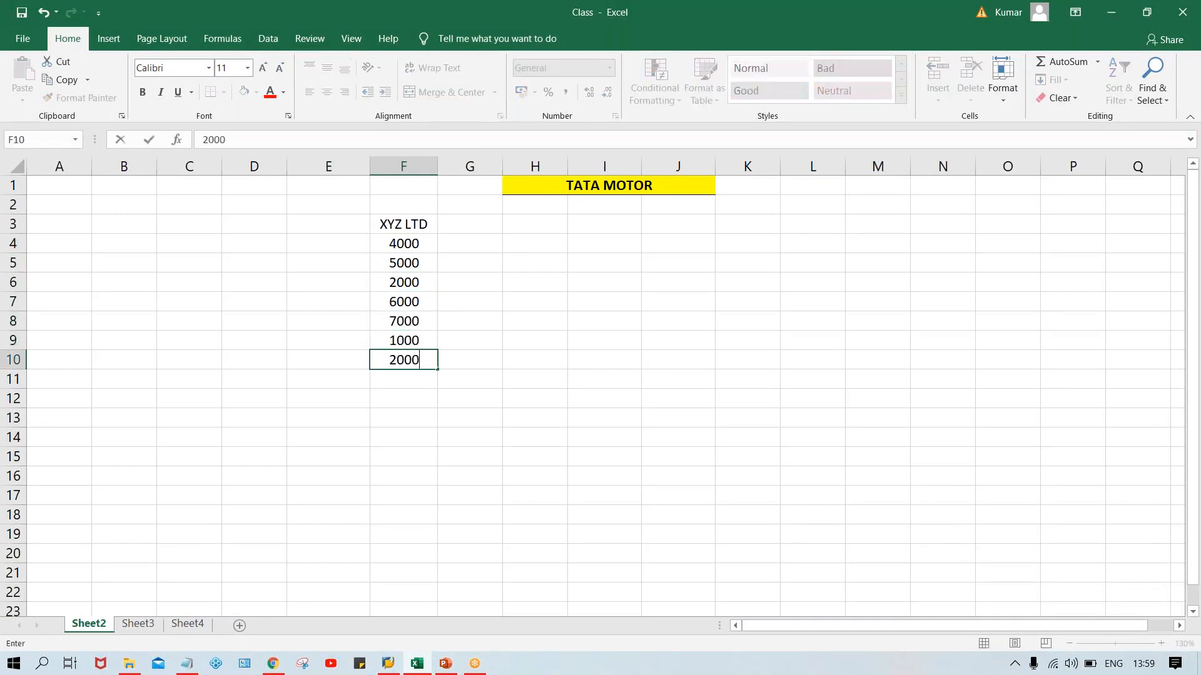
key(Return)
text(3000)
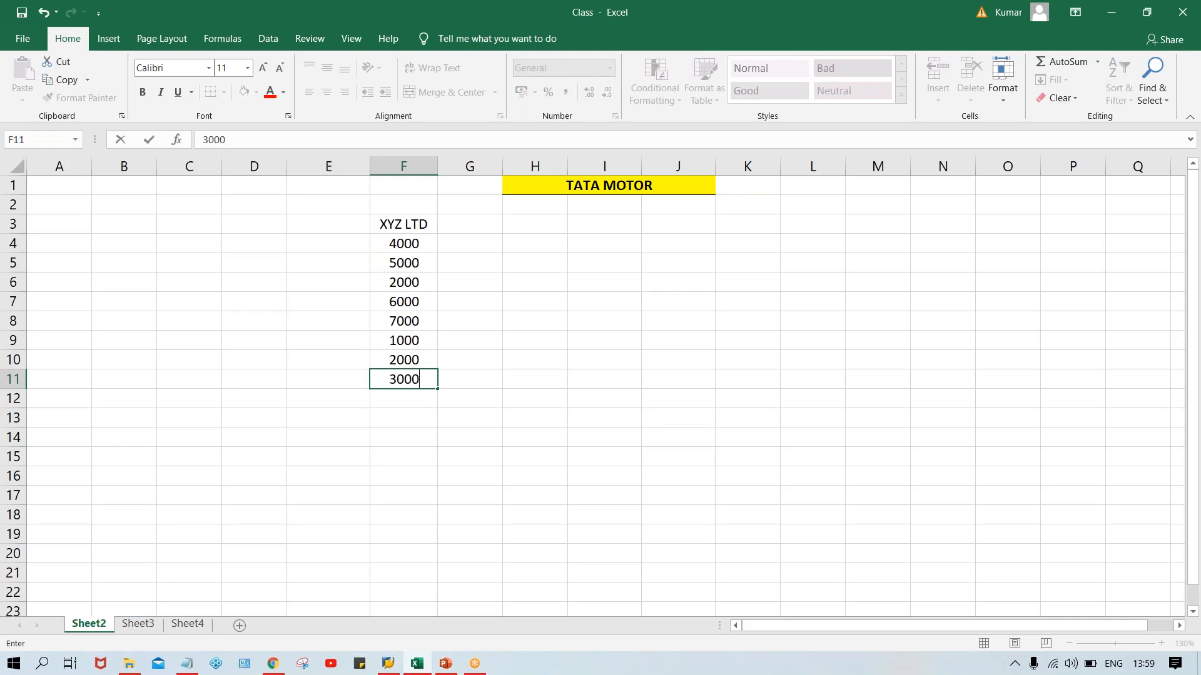
key(Return)
text(7000)
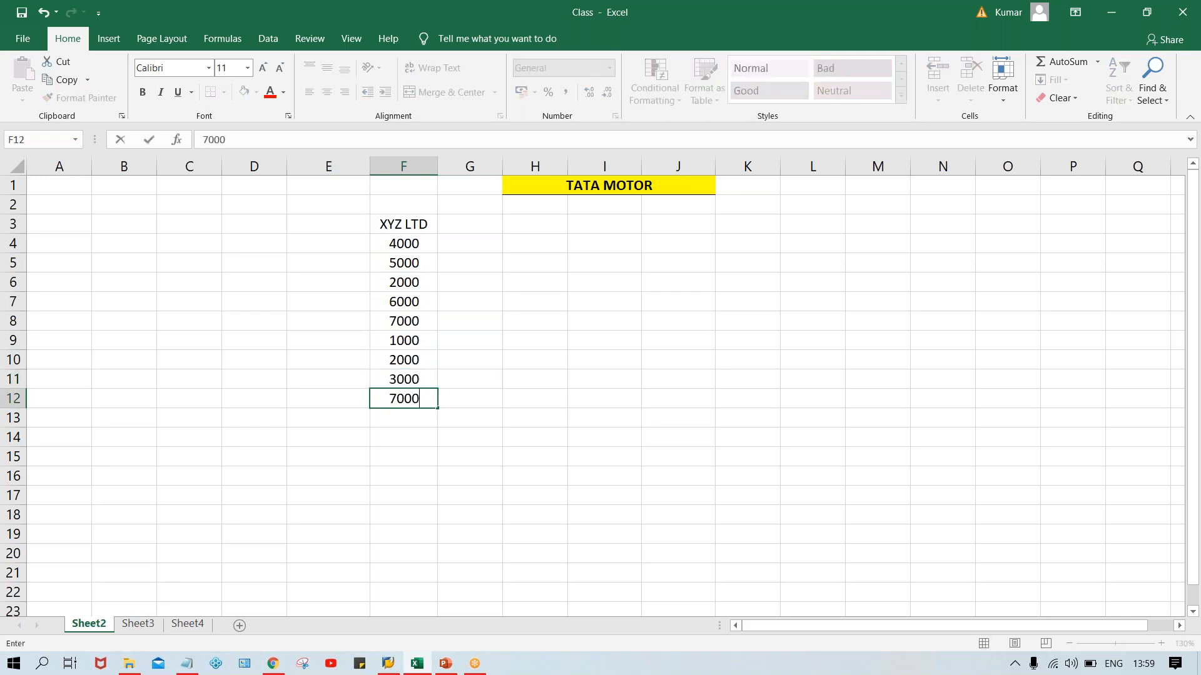
key(Return)
text(6)
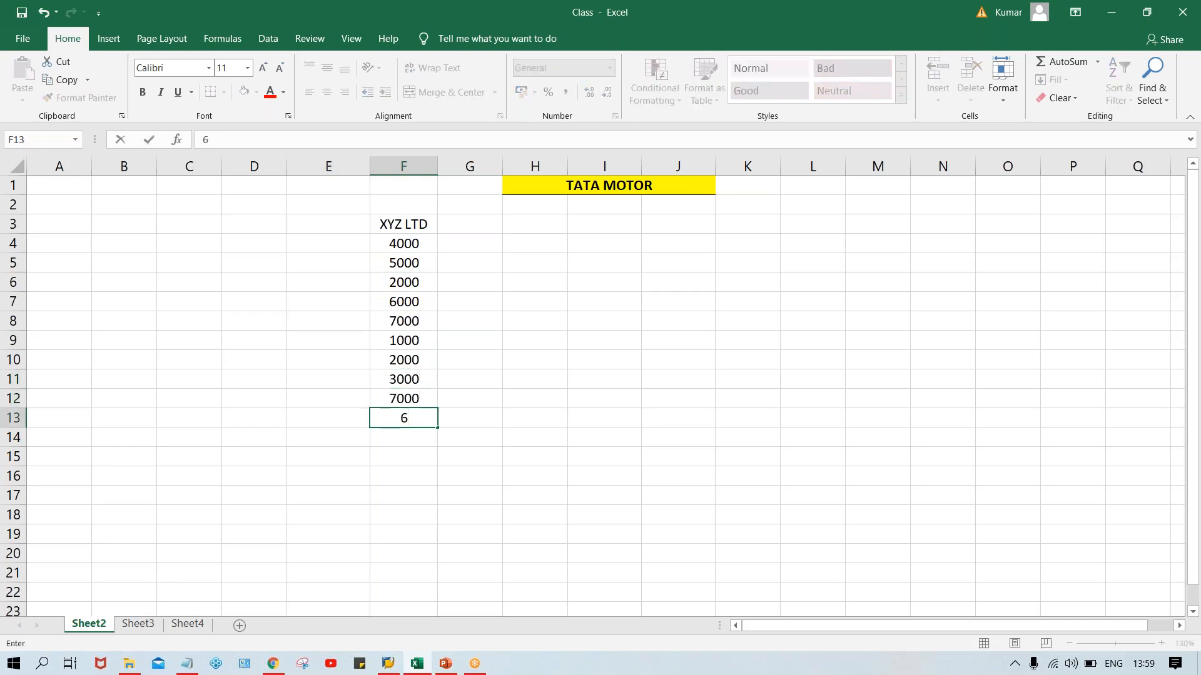
text(500)
key(Return)
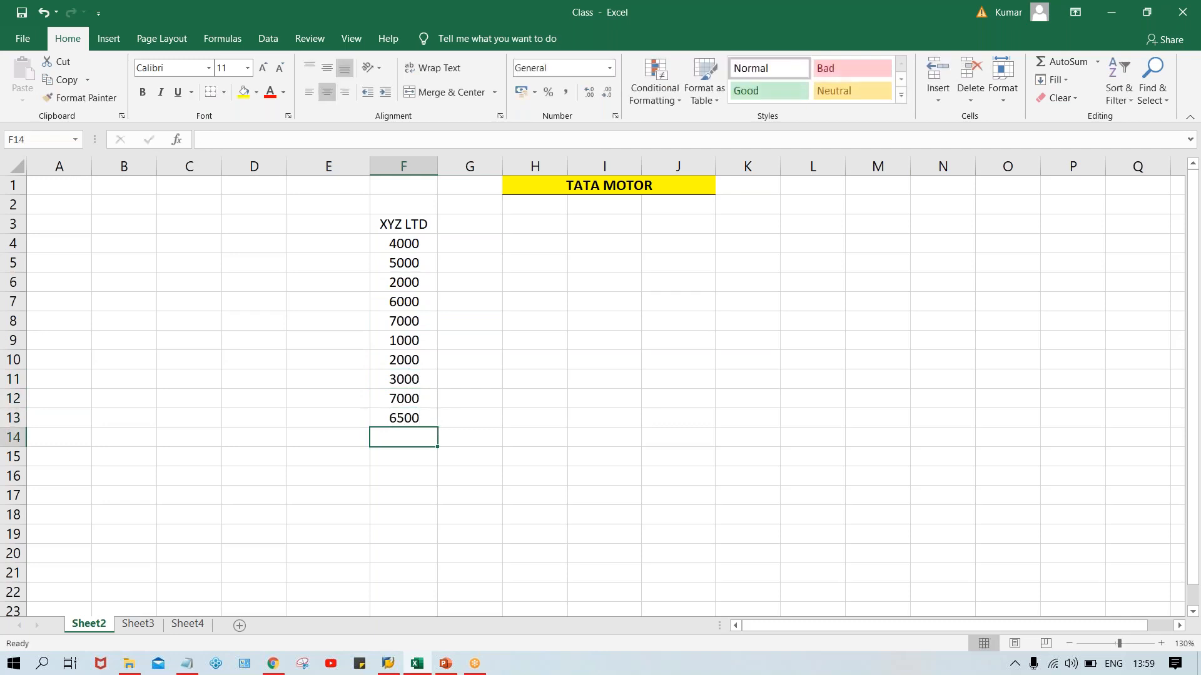
text(4500)
key(Return)
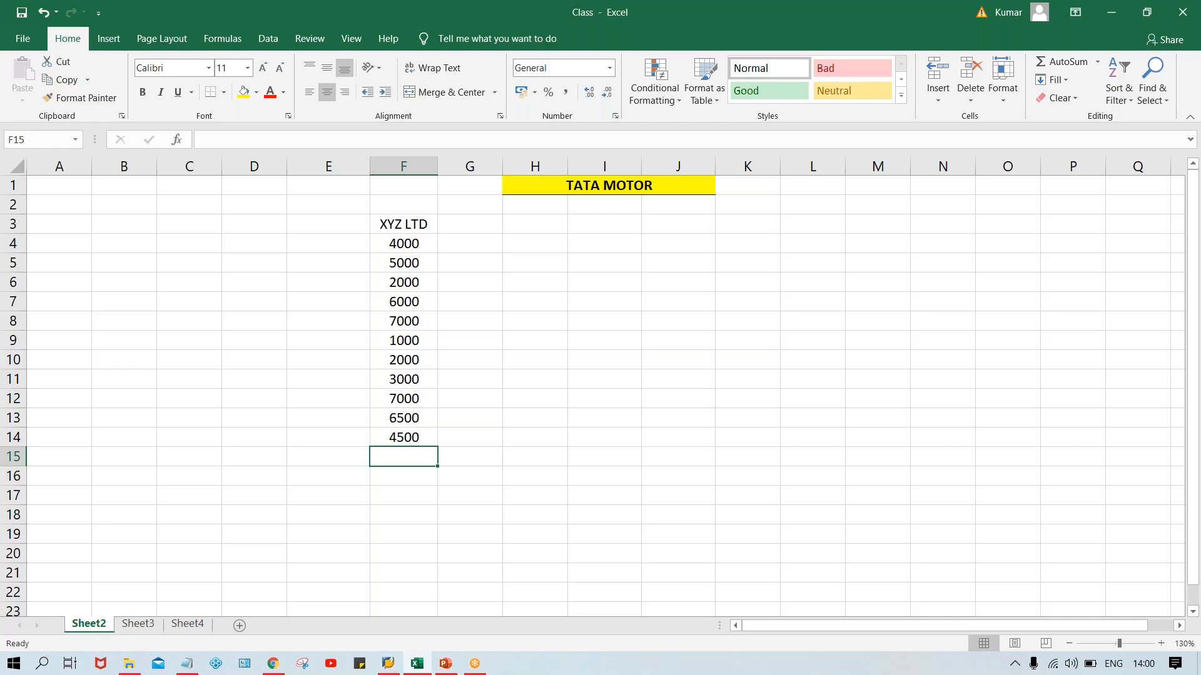
Make the XYZ LTD heading in F3 bold and add a bottom border to it.
click(406, 225)
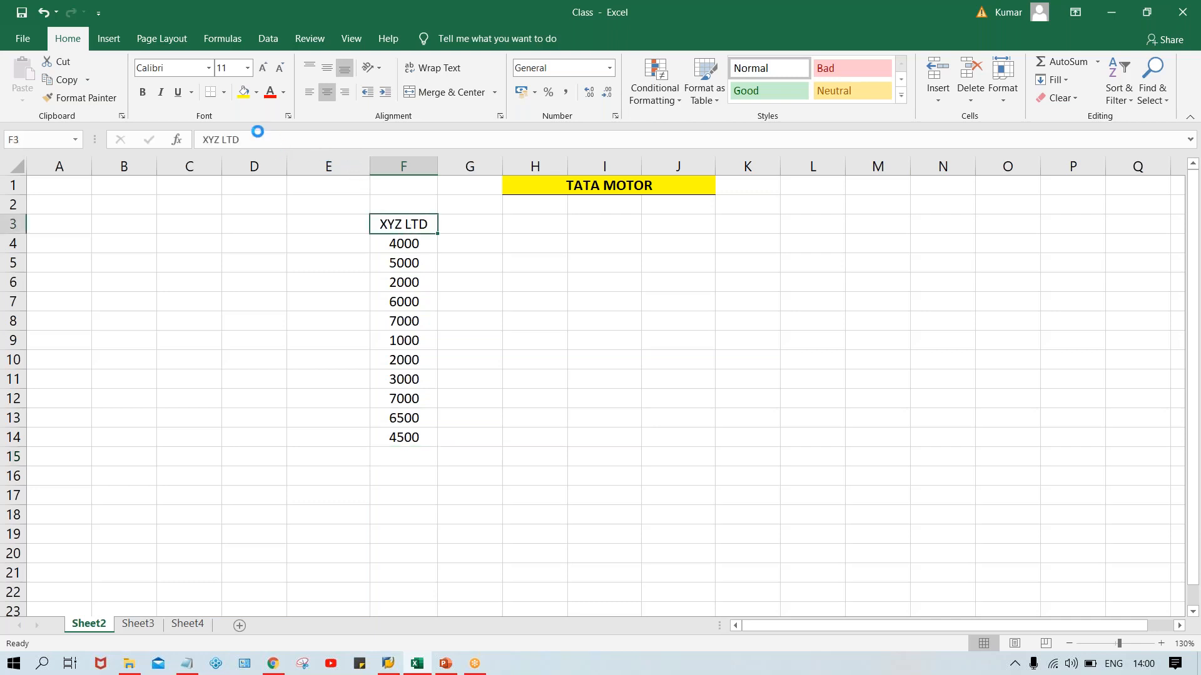
key(ctrl+b)
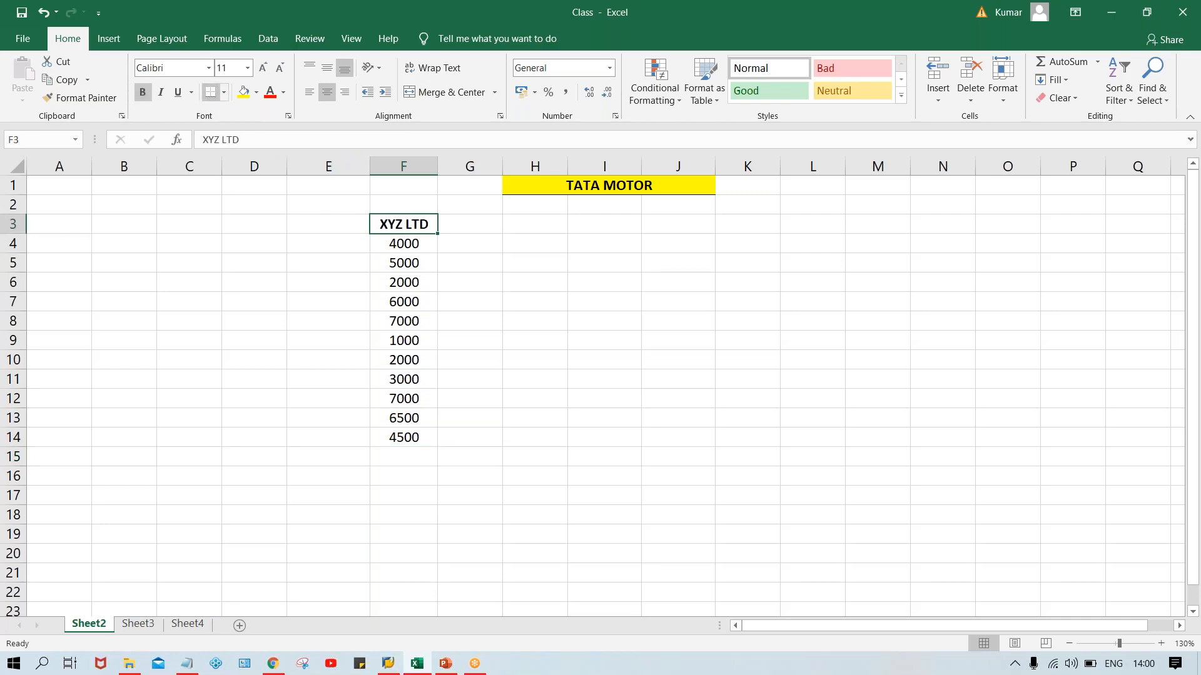
click(413, 249)
Number the amounts from 1 to 11 in cells E4 to E14 using a fill series.
click(340, 252)
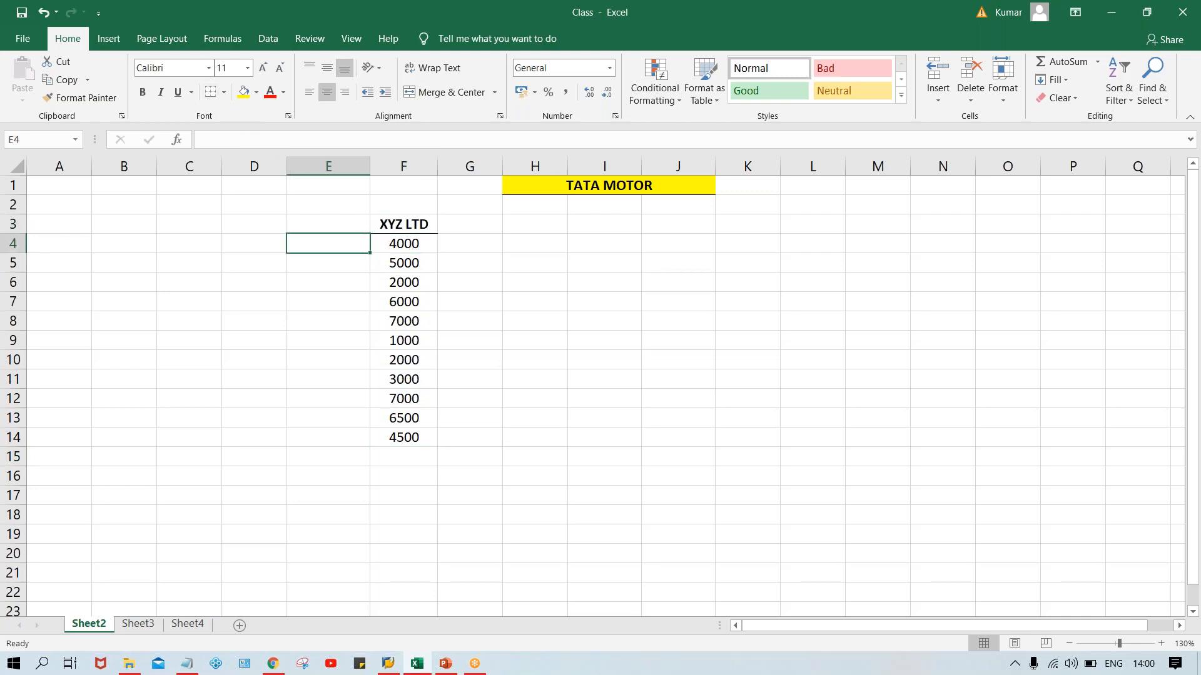
text(1)
key(Return)
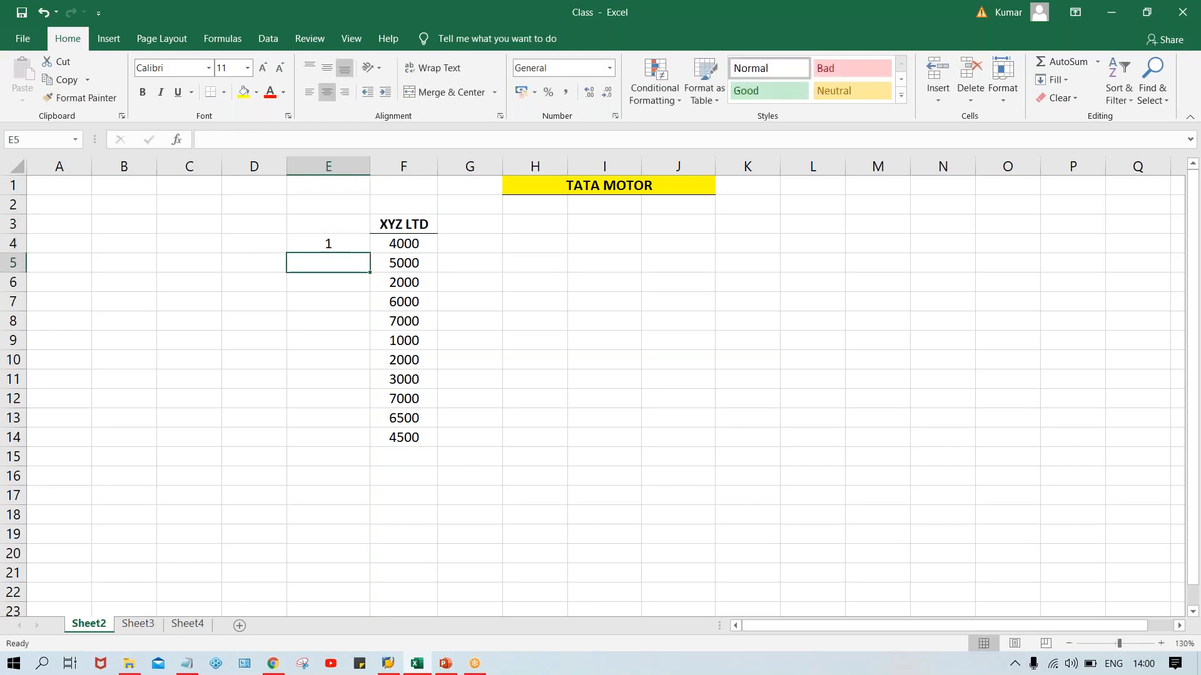
text(2)
key(Return)
click(338, 245)
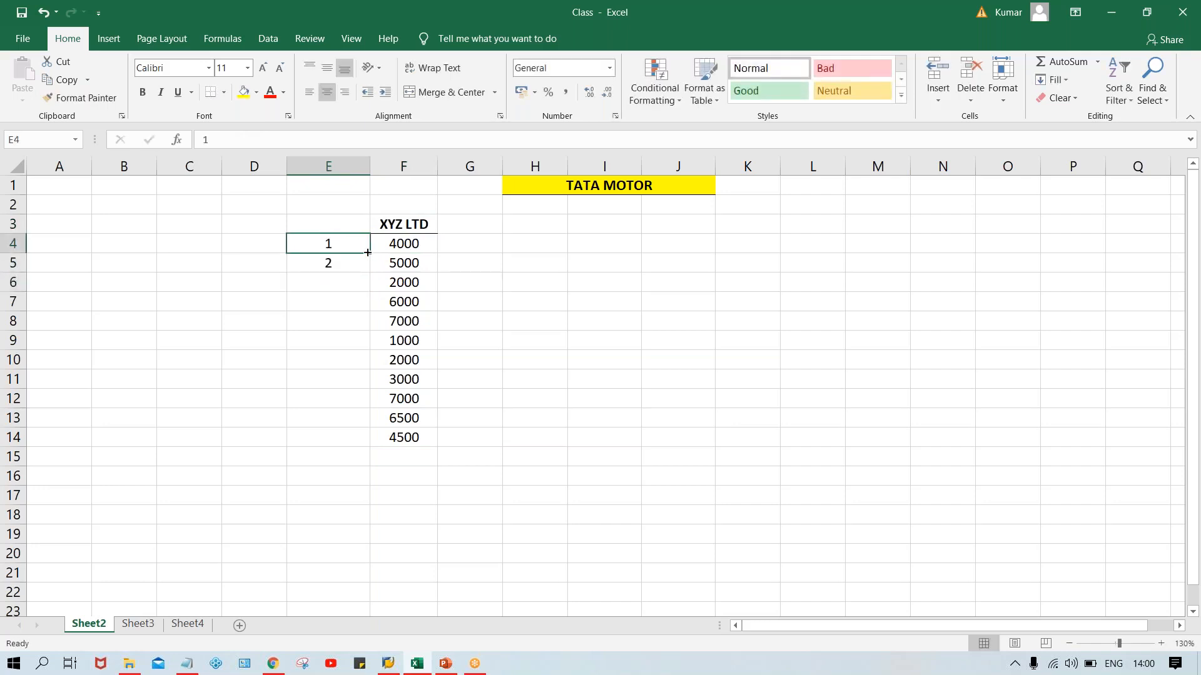
drag(369, 254, 397, 443)
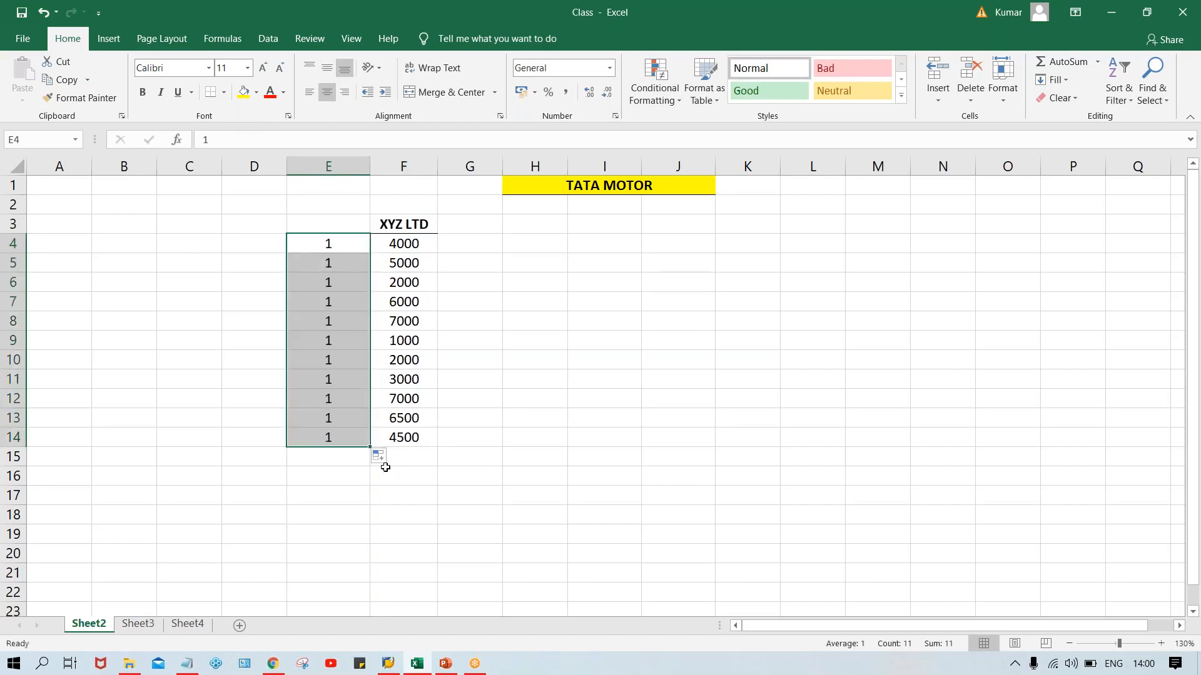
click(387, 459)
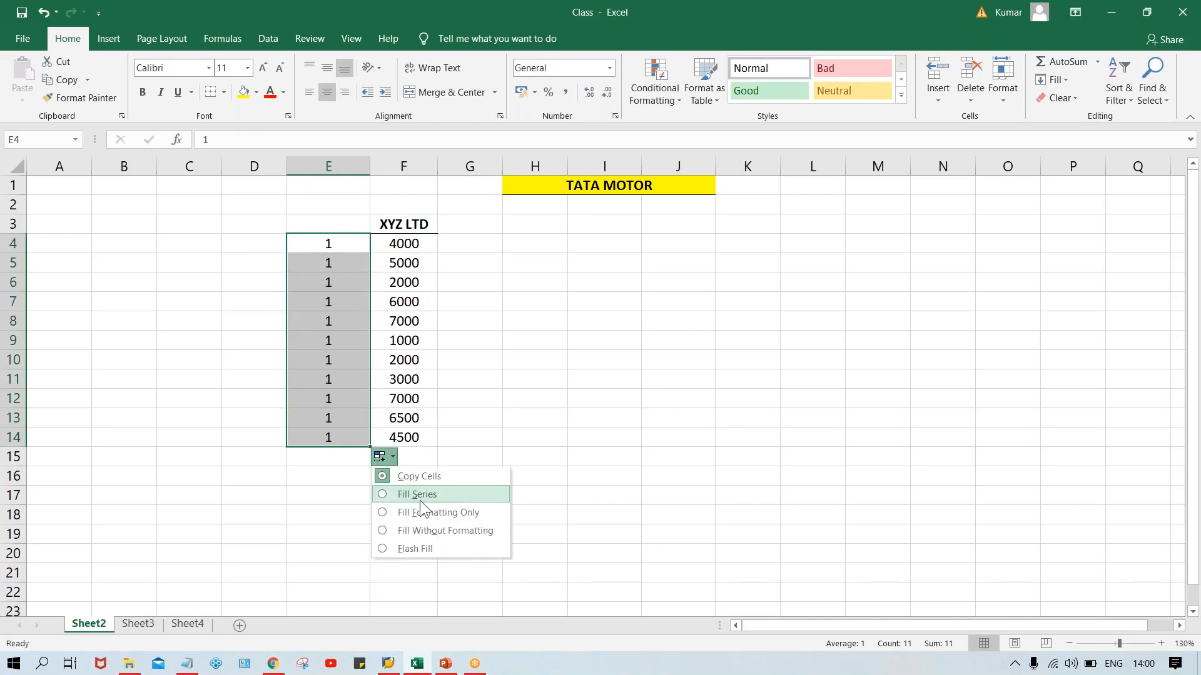
click(406, 495)
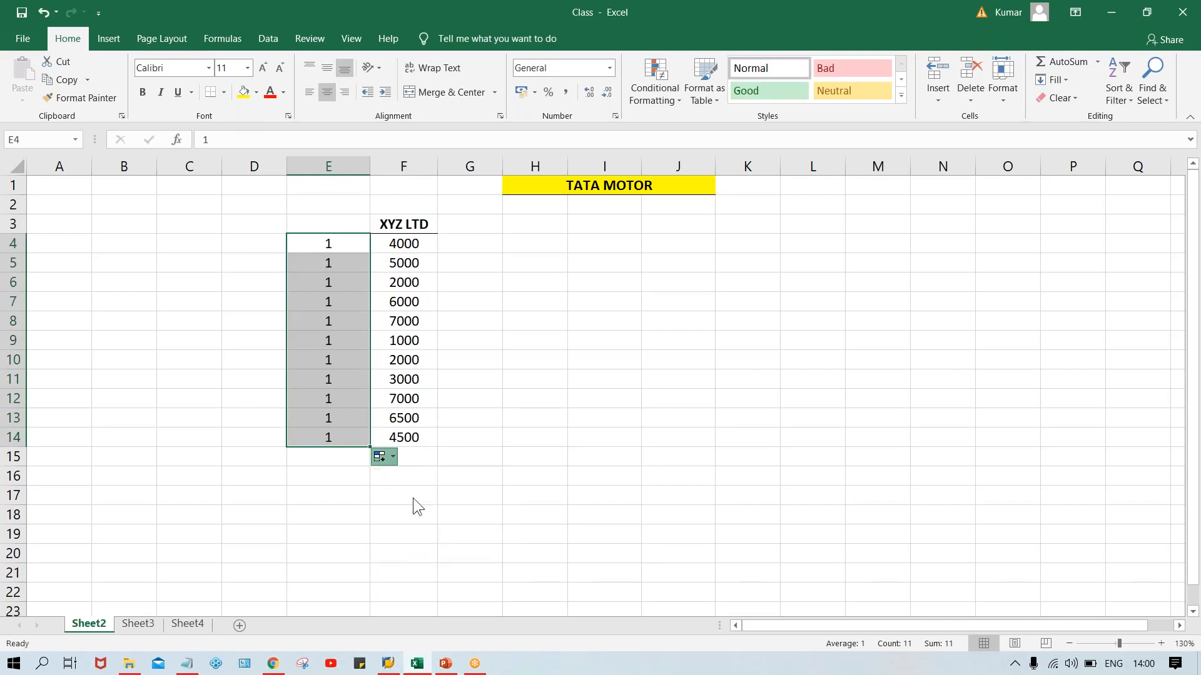
click(541, 301)
Enter the heading DOC. NO. in E3 and format it bold with a bottom border.
click(318, 227)
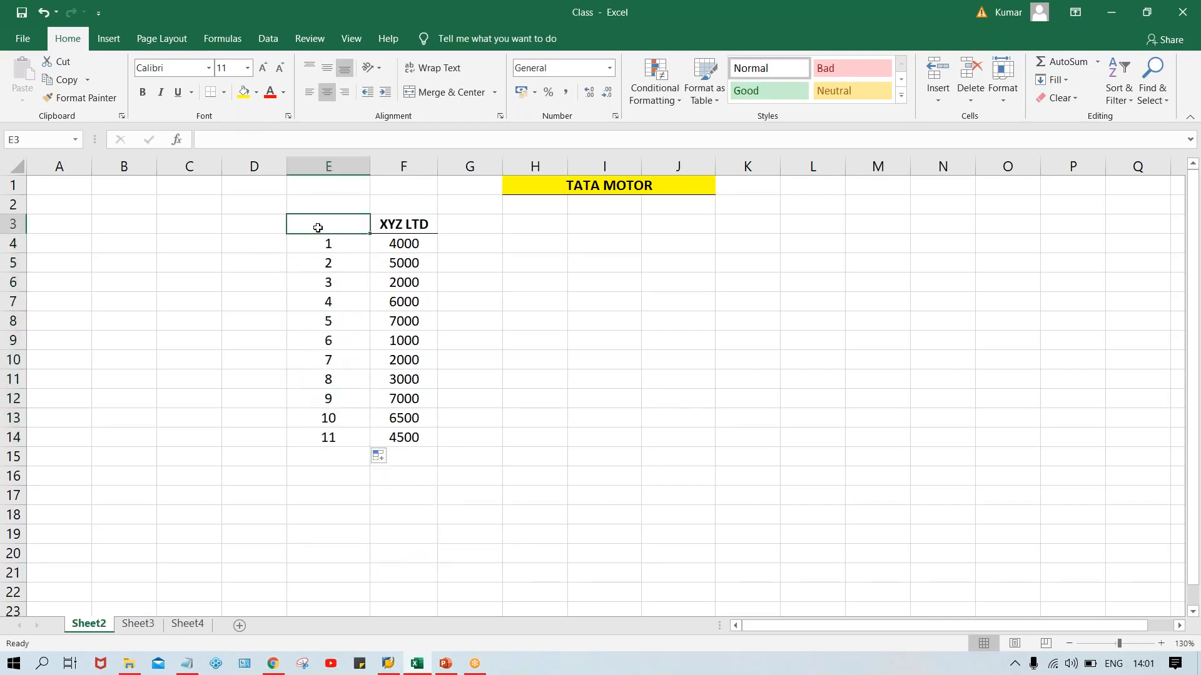
text(I)
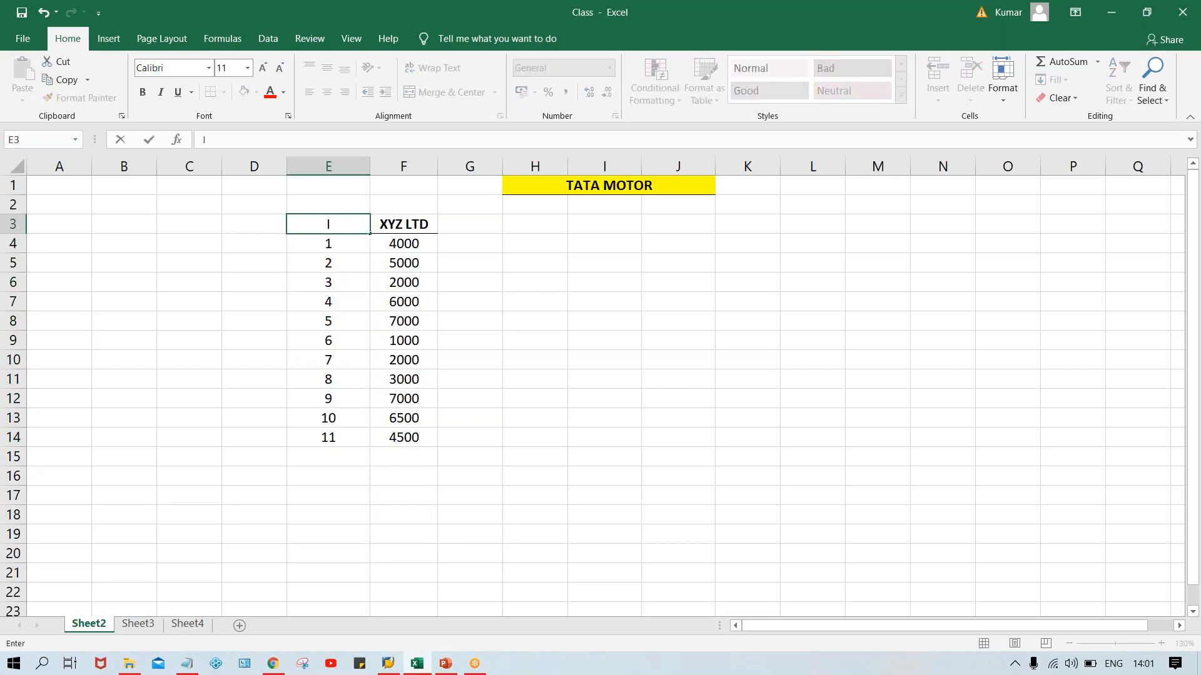
text(DOC. NO.)
key(Return)
key(Up)
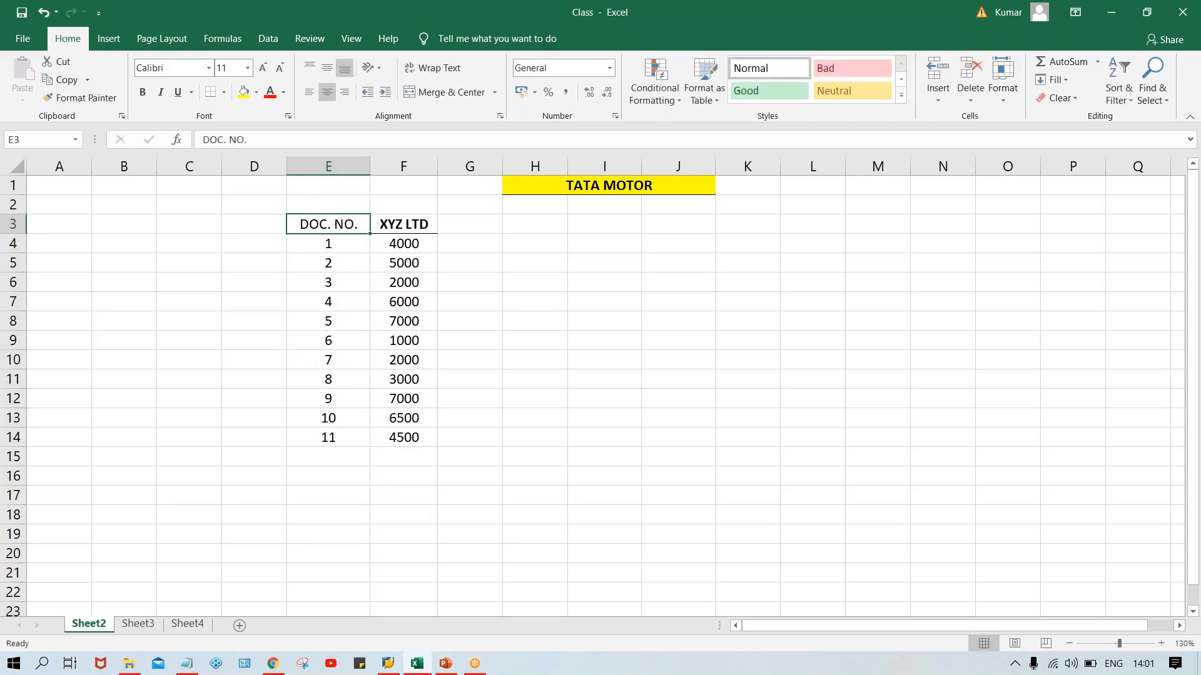
key(ctrl+b)
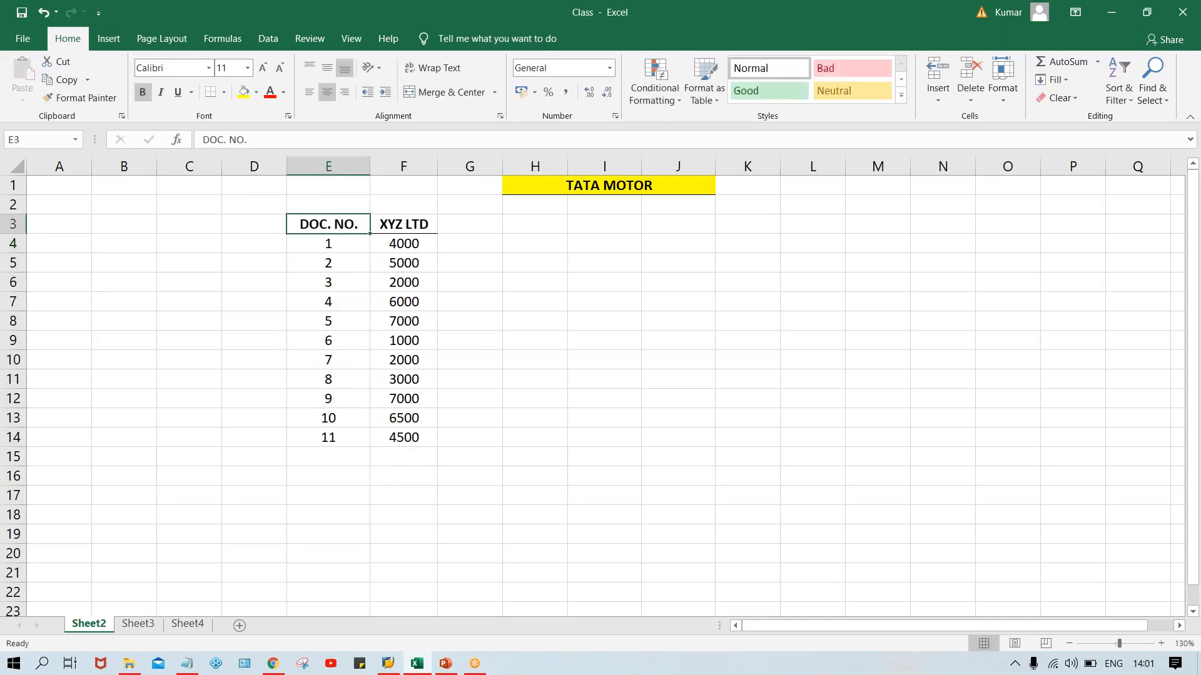
click(211, 95)
click(528, 312)
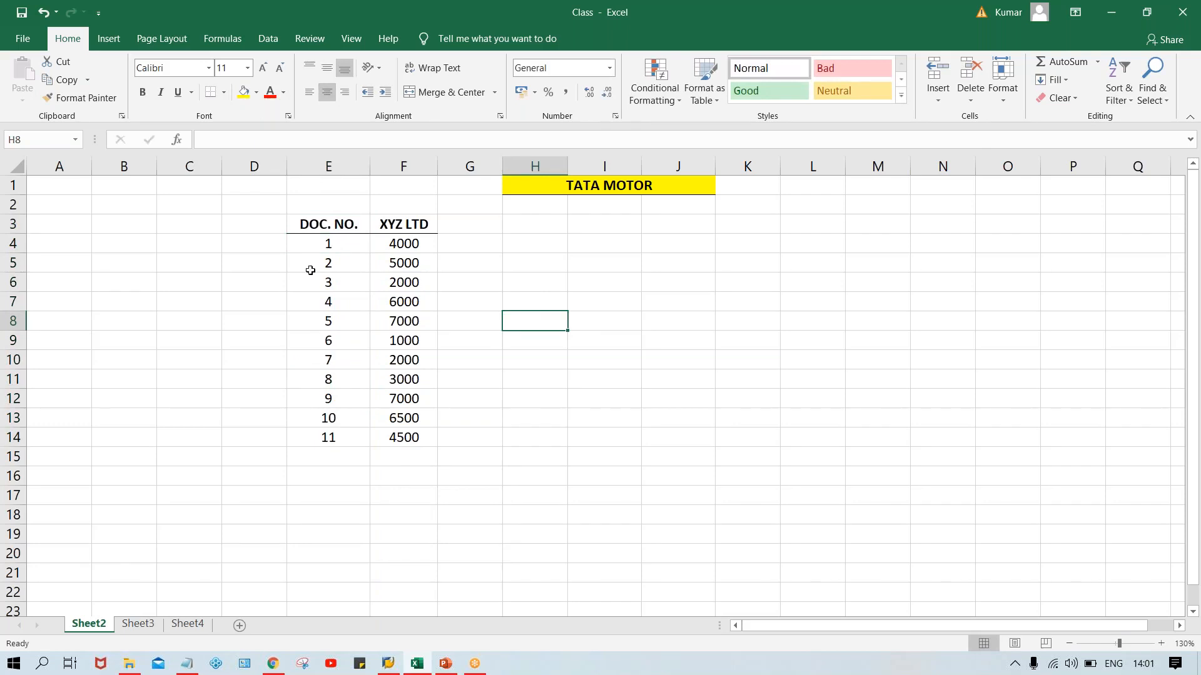
click(357, 248)
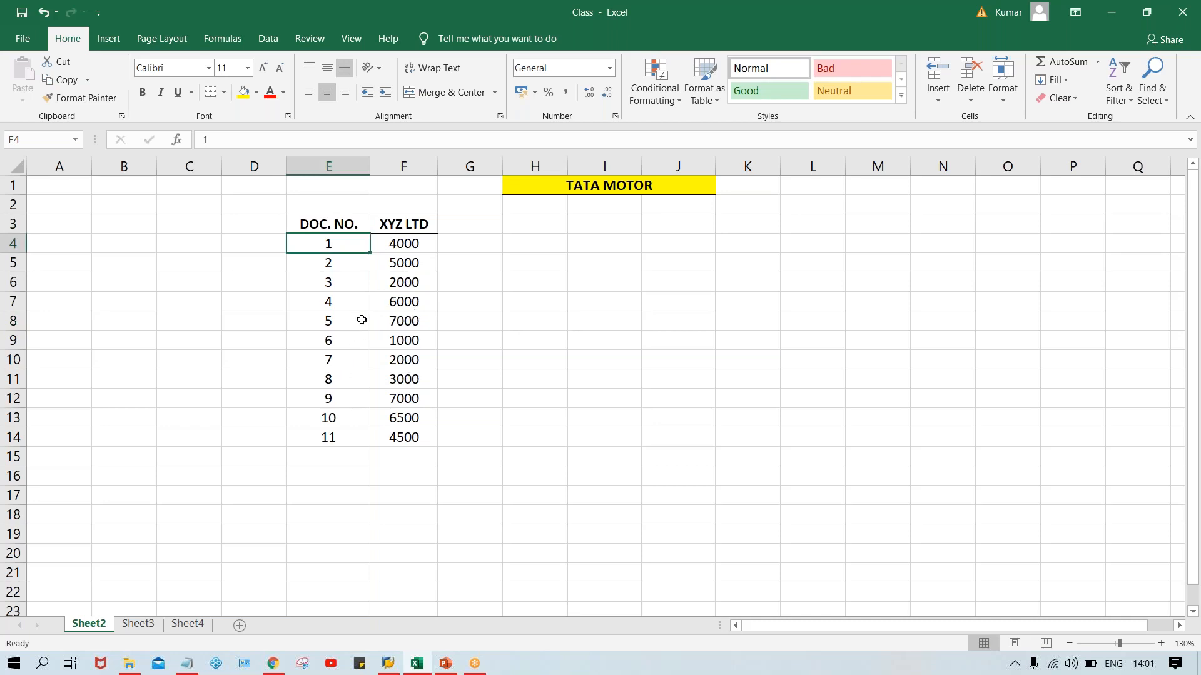
click(478, 229)
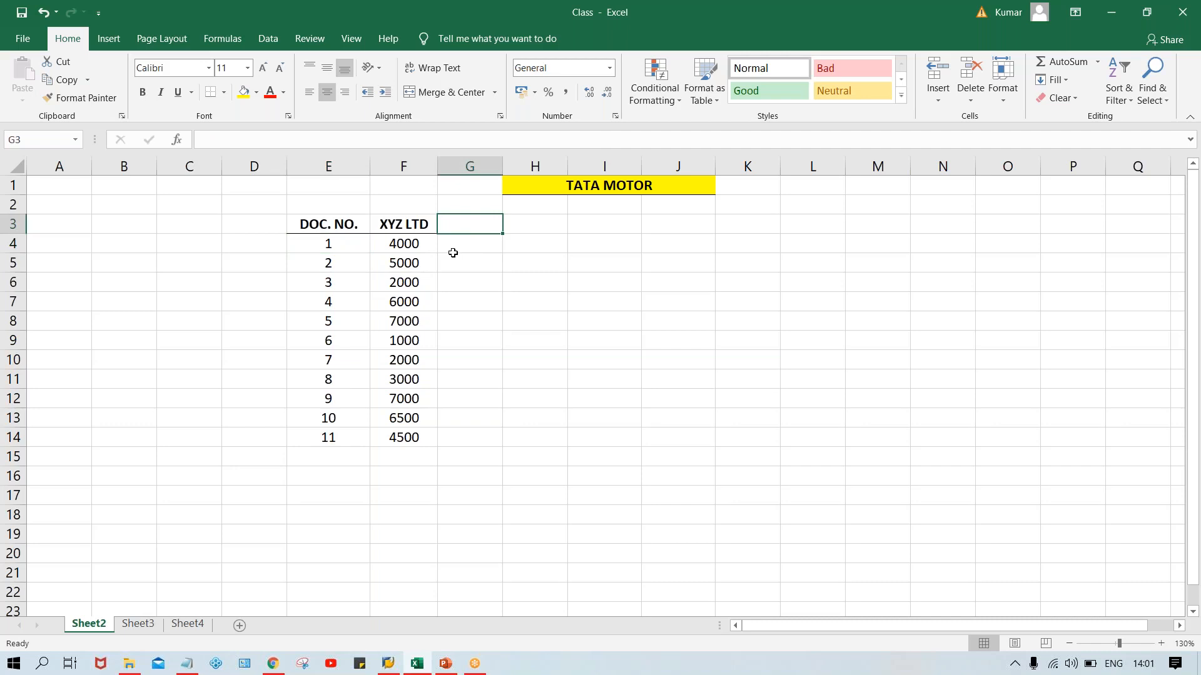
Change the heading in F3 to XYZ LTD-30 DYS and autofit the width of column F.
double_click(429, 226)
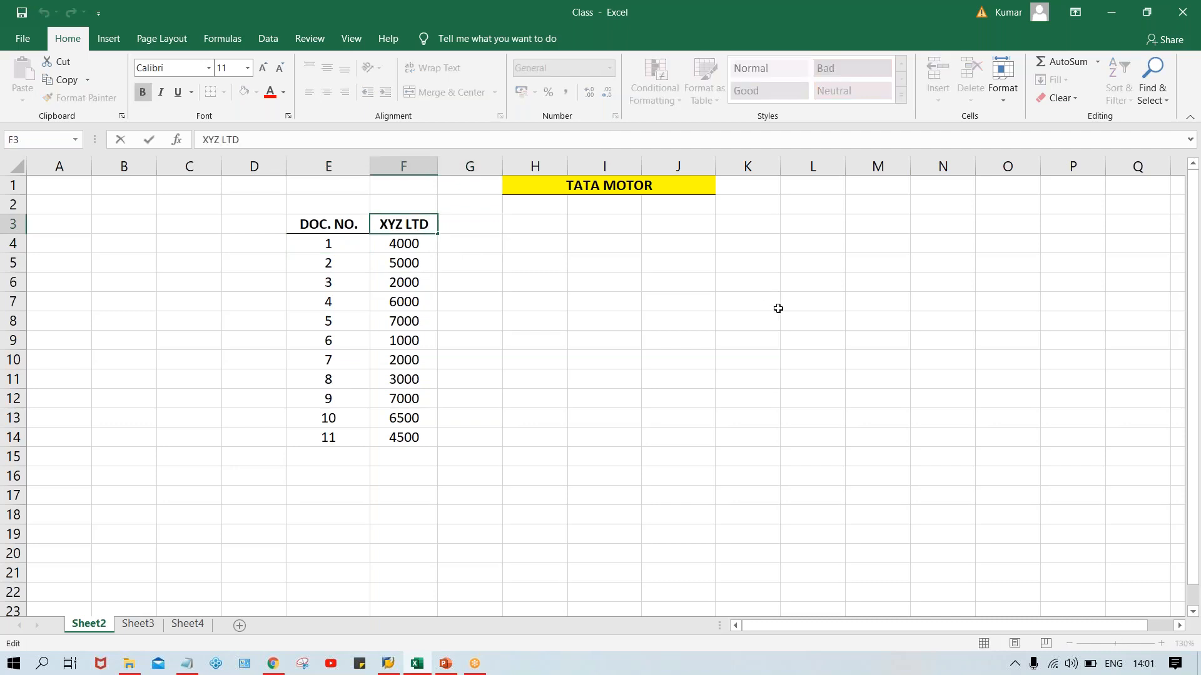
text(-30)
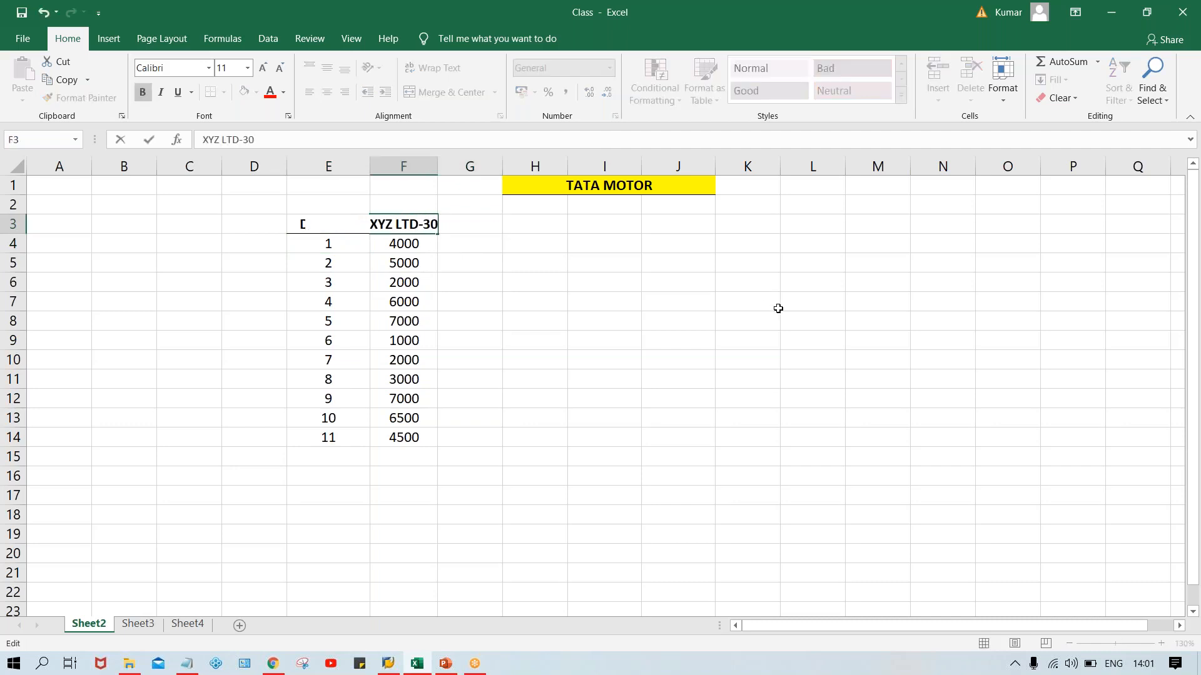
text(DYS)
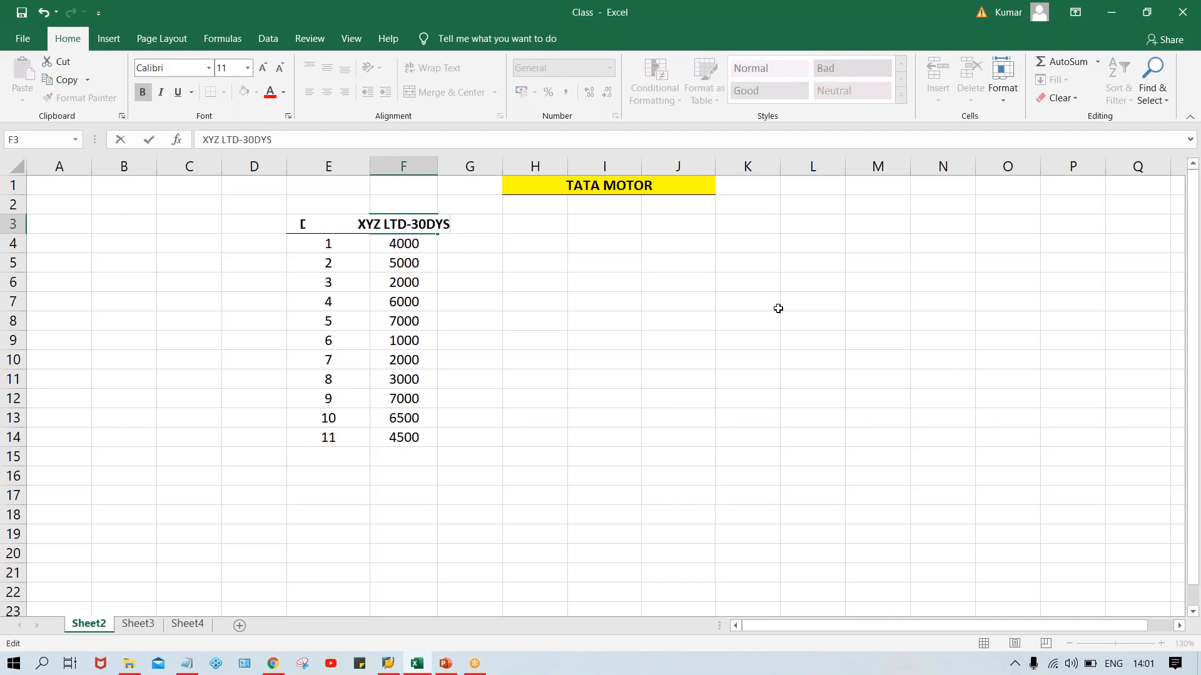
key(Return)
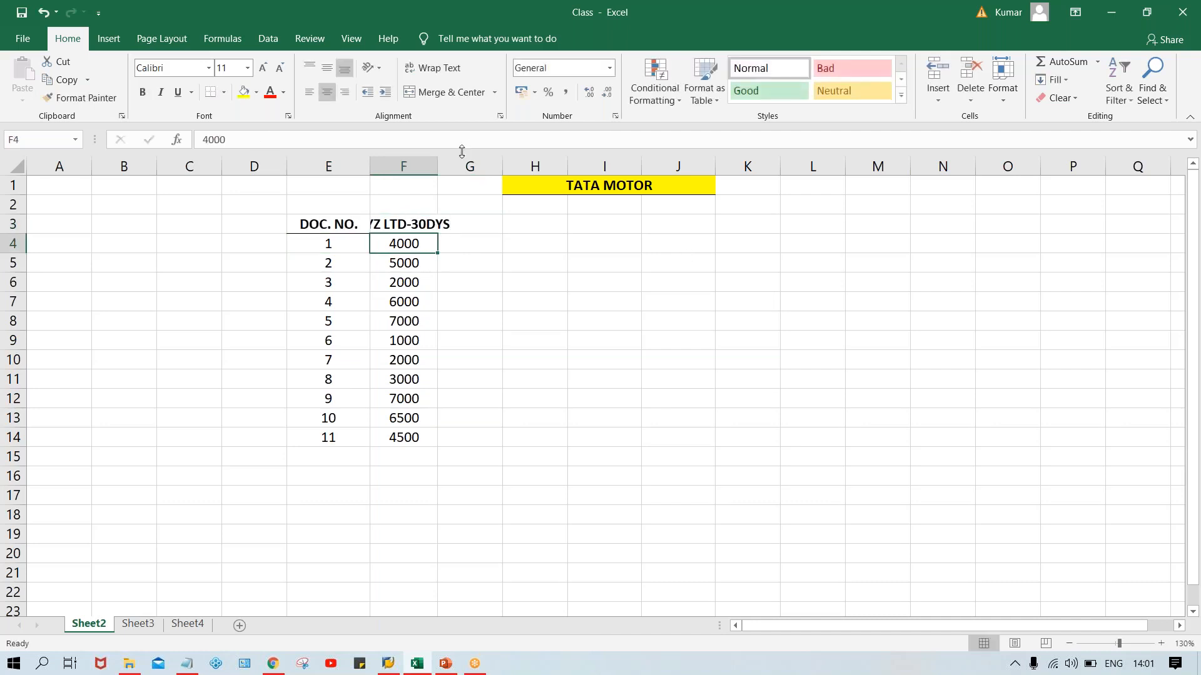
double_click(436, 162)
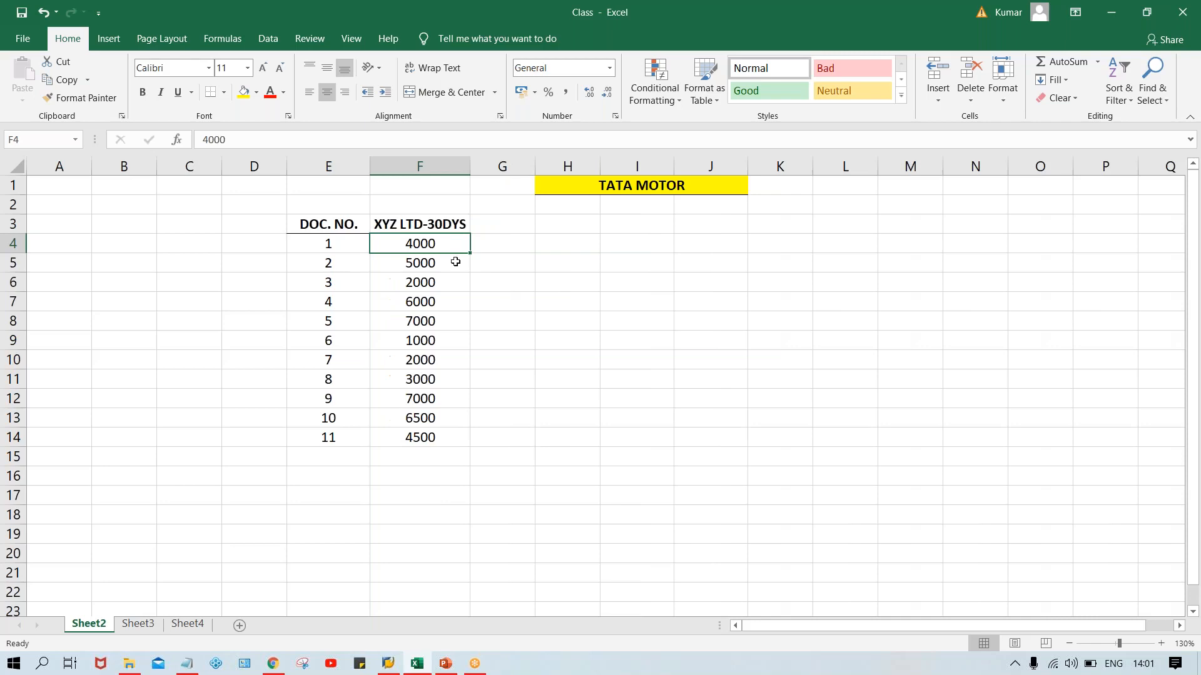
double_click(443, 220)
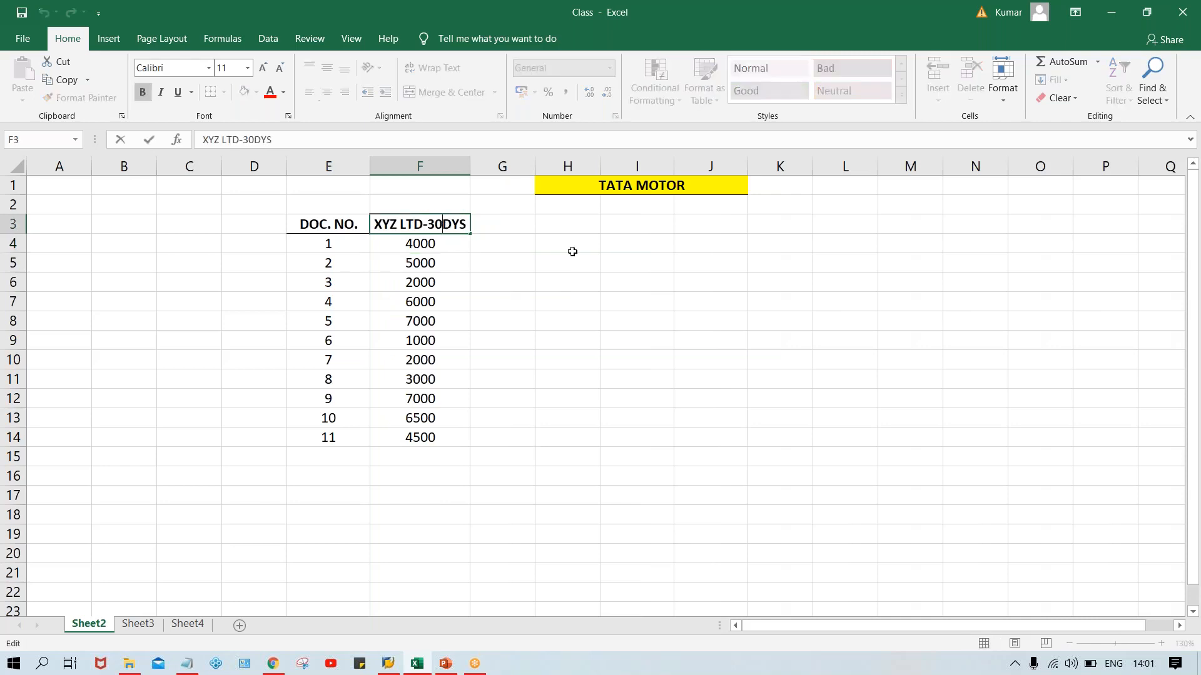
click(571, 249)
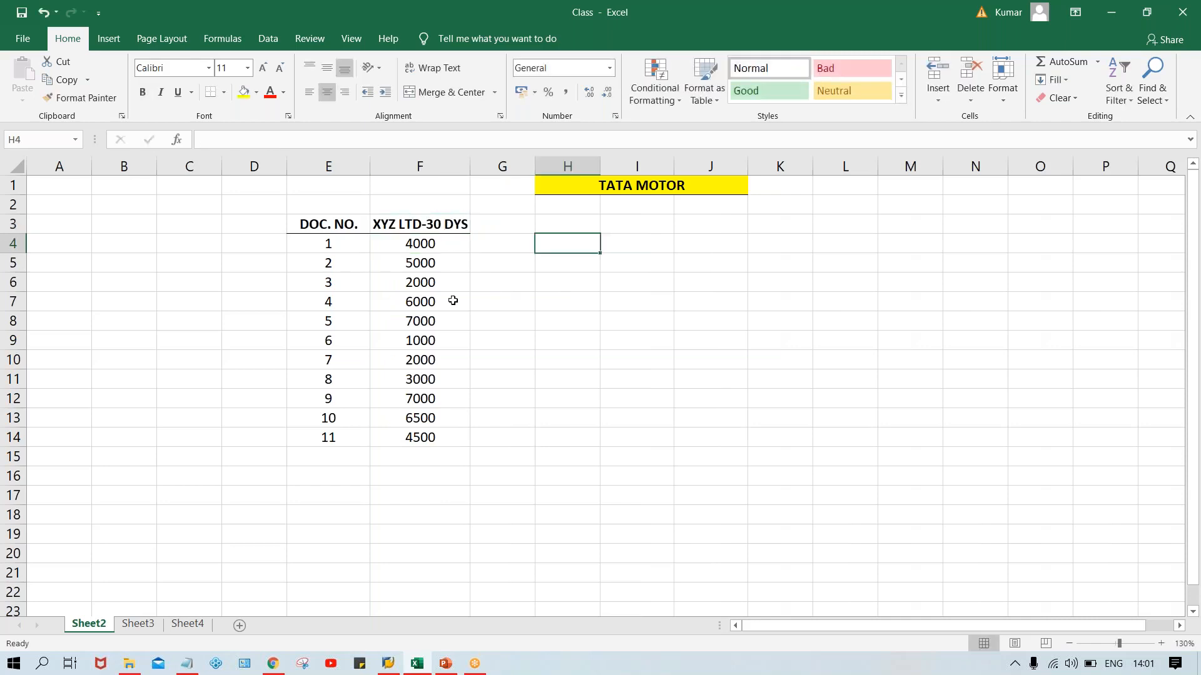
click(442, 243)
click(455, 284)
click(445, 337)
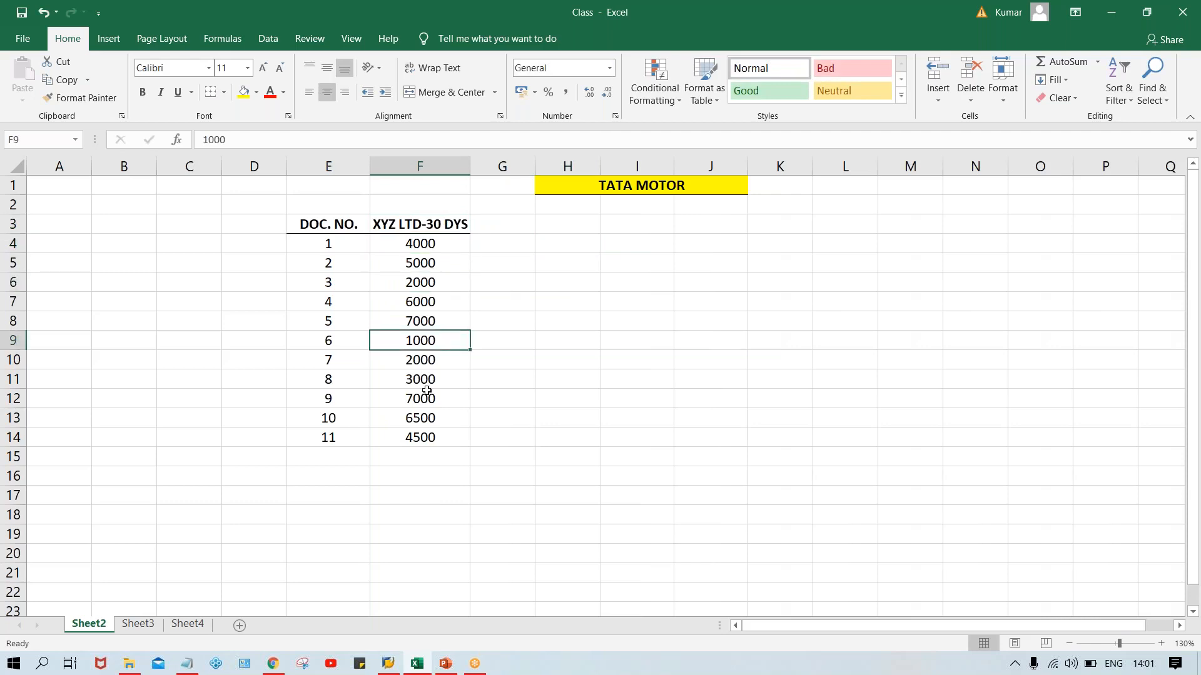
click(427, 392)
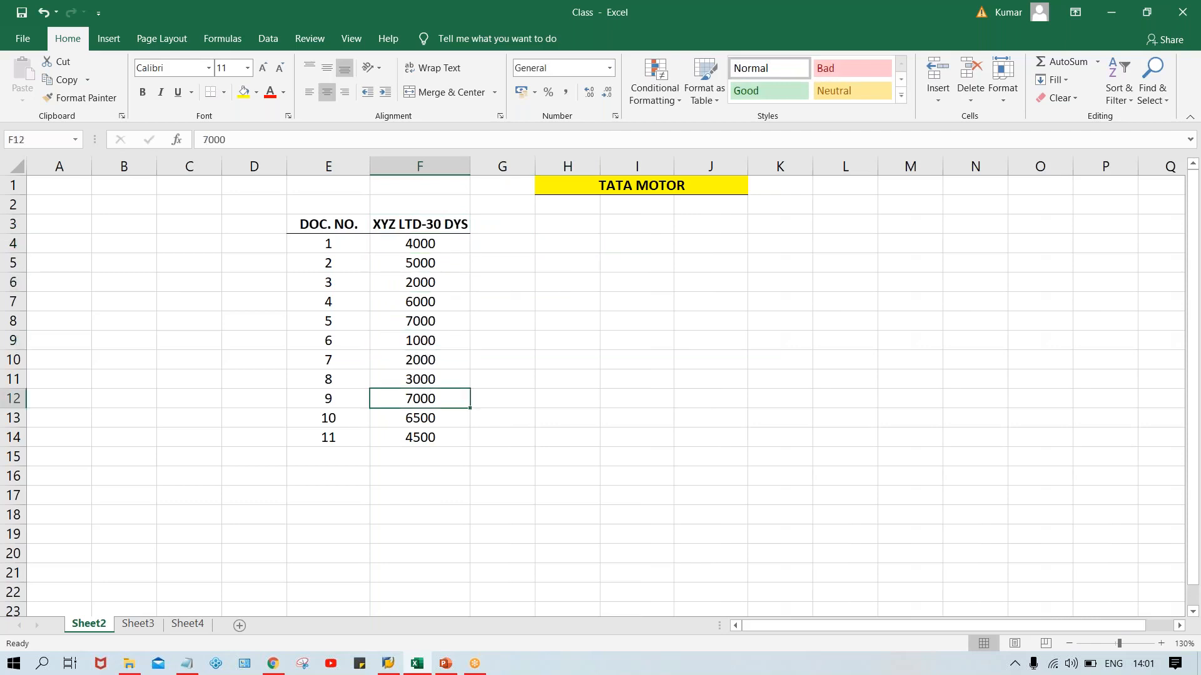
Enter the heading POST. DT. in G3 and make it bold.
click(435, 218)
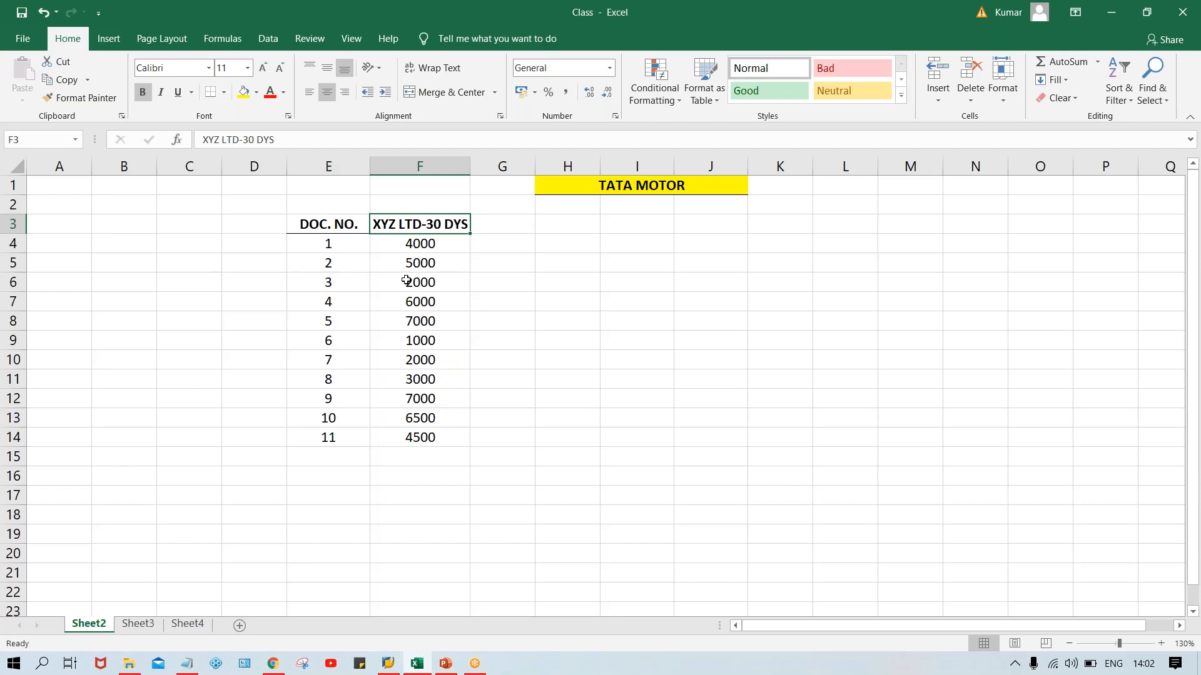
click(511, 227)
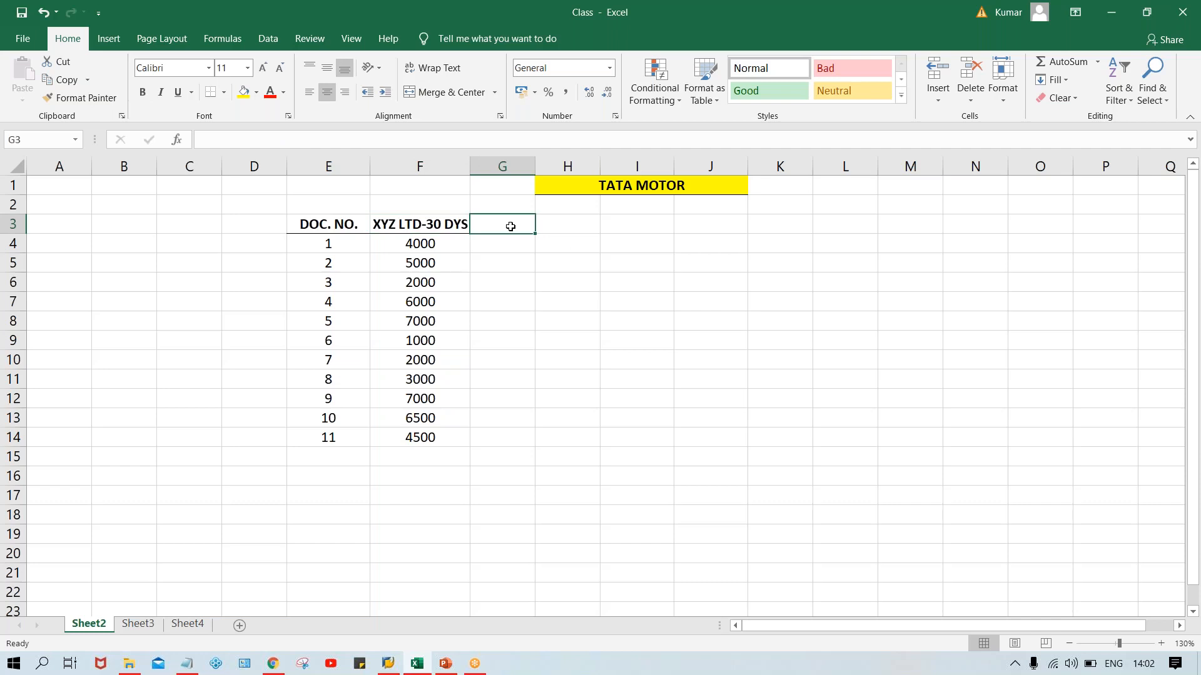
text(POST.)
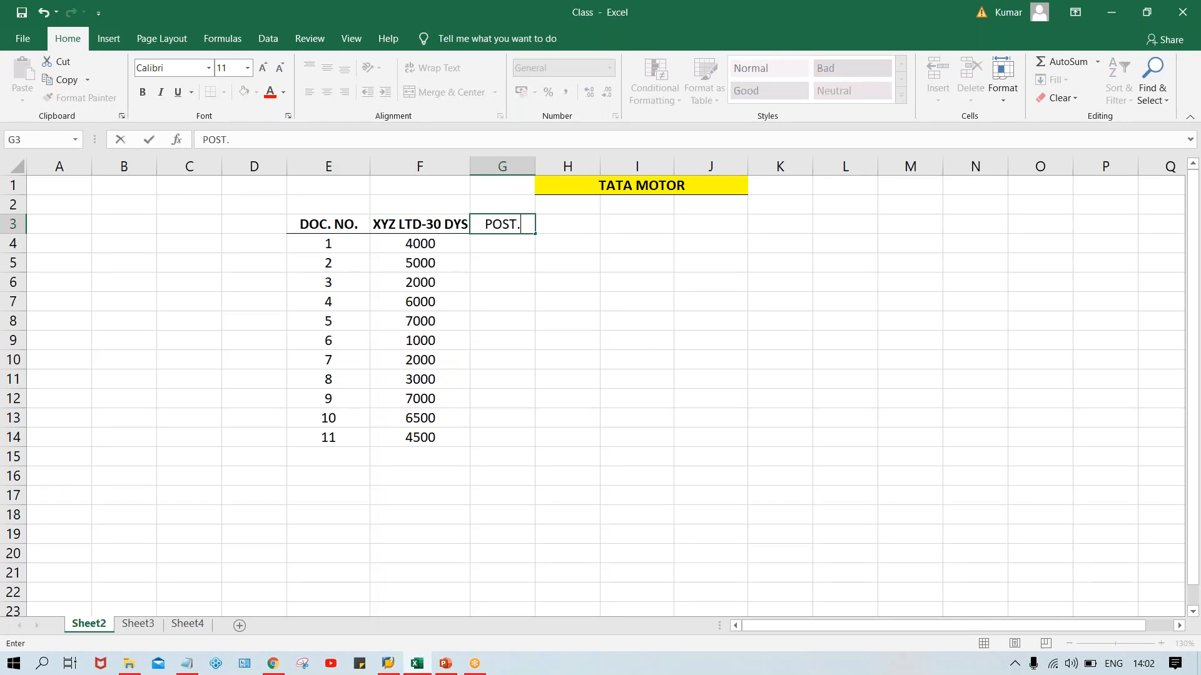
text( DT.)
key(Return)
key(Up)
key(ctrl+b)
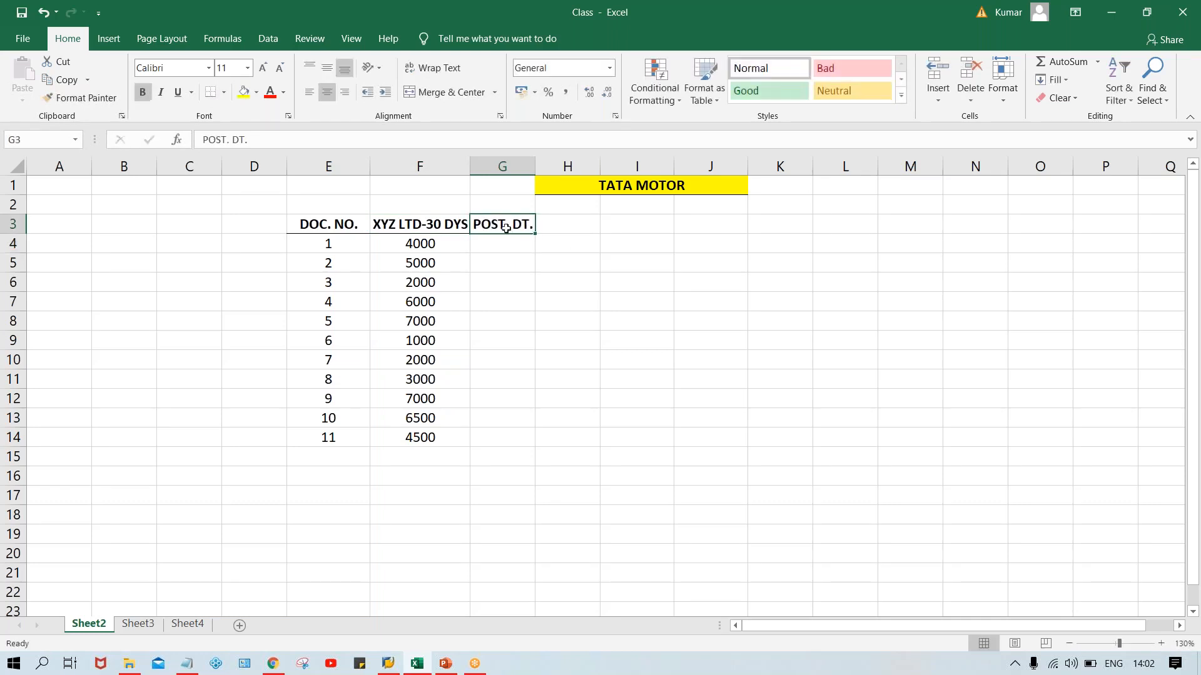
click(549, 342)
Enter the posting dates 15.07.2020 in G4 and 17.07.2020 in G5, widening column G slightly to fit them.
click(479, 247)
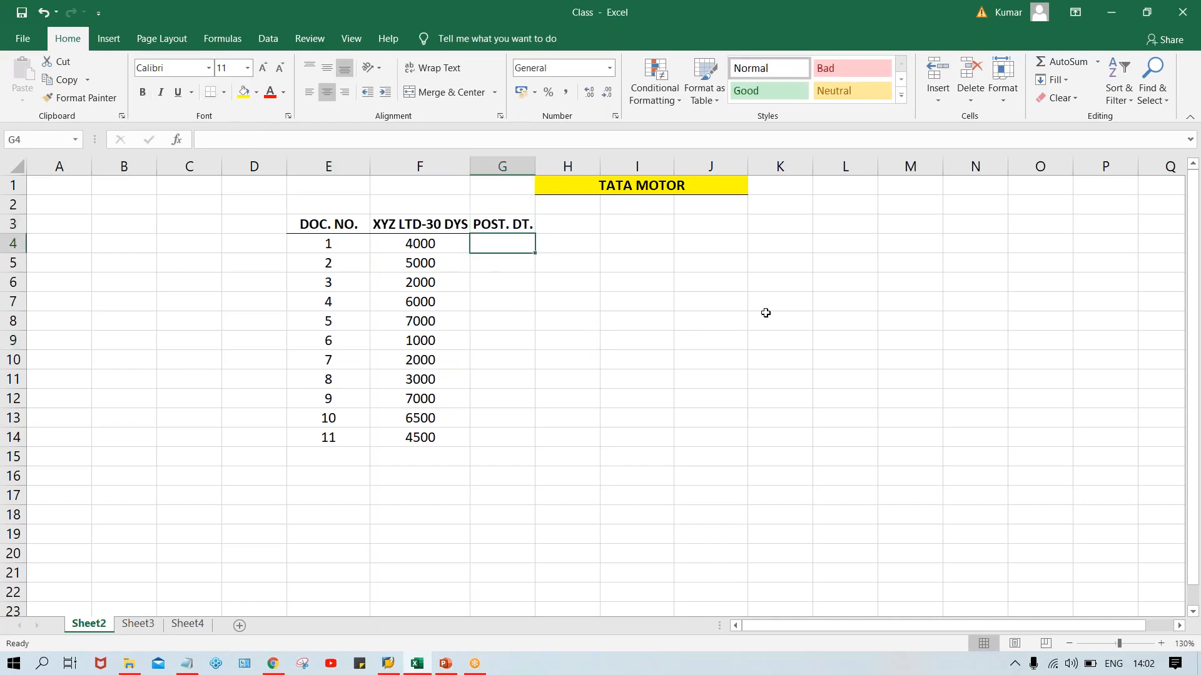
text(15.07.2020)
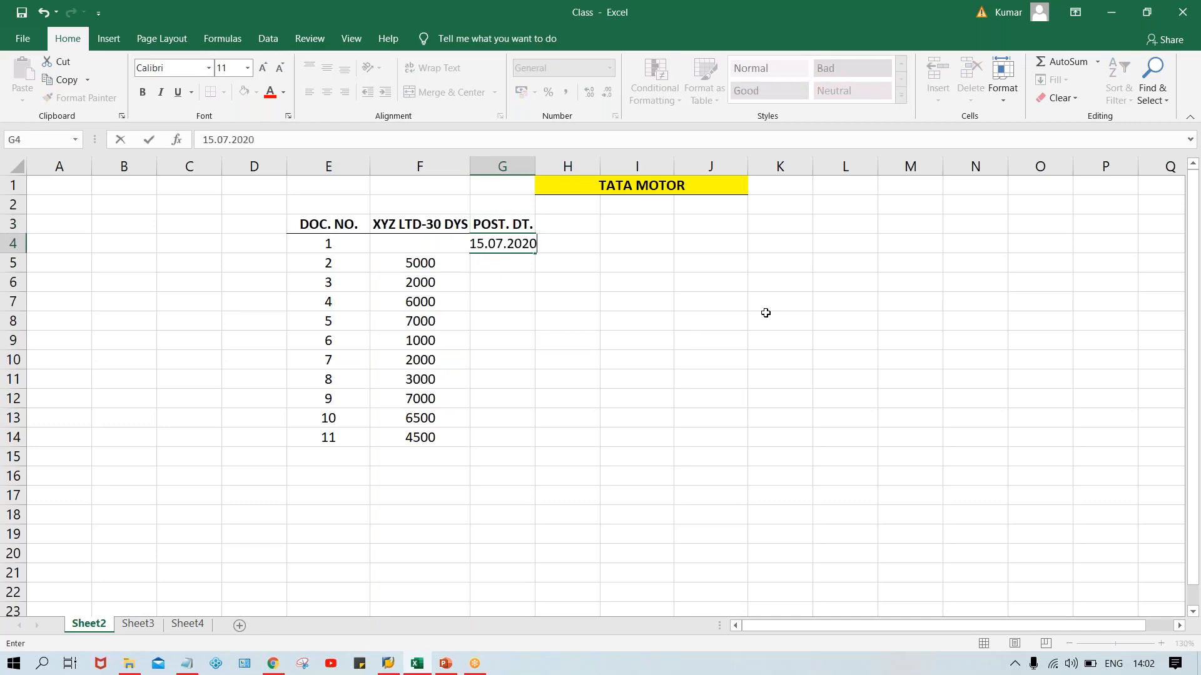
key(Return)
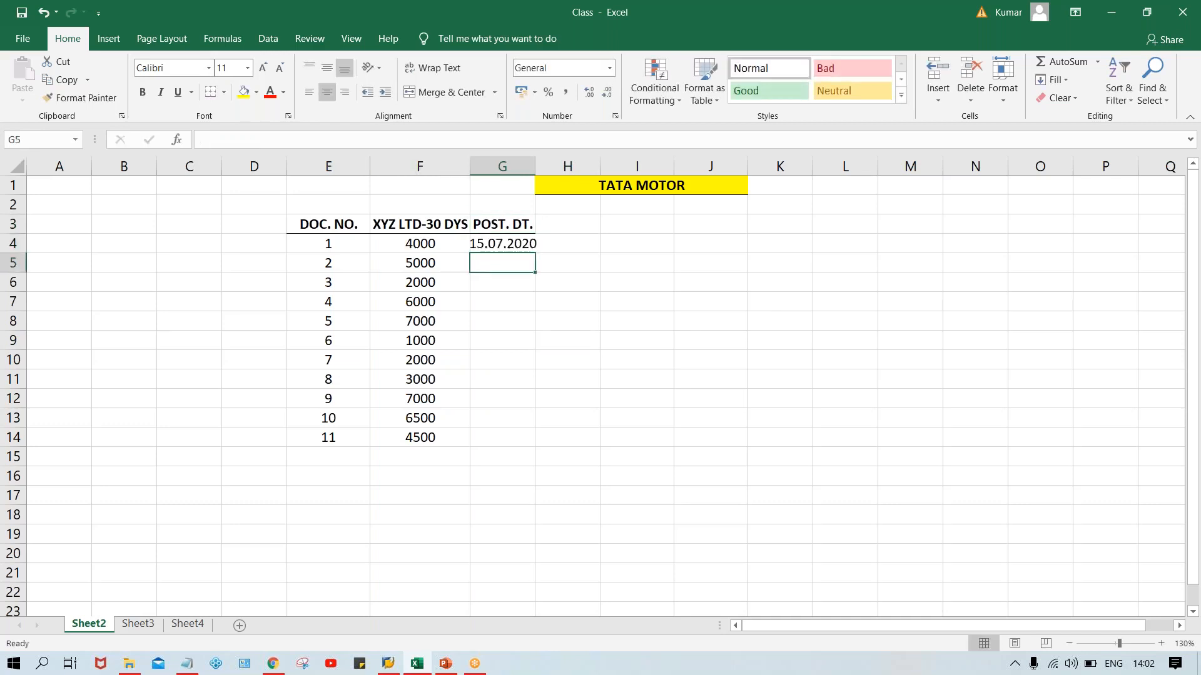
drag(538, 162, 539, 163)
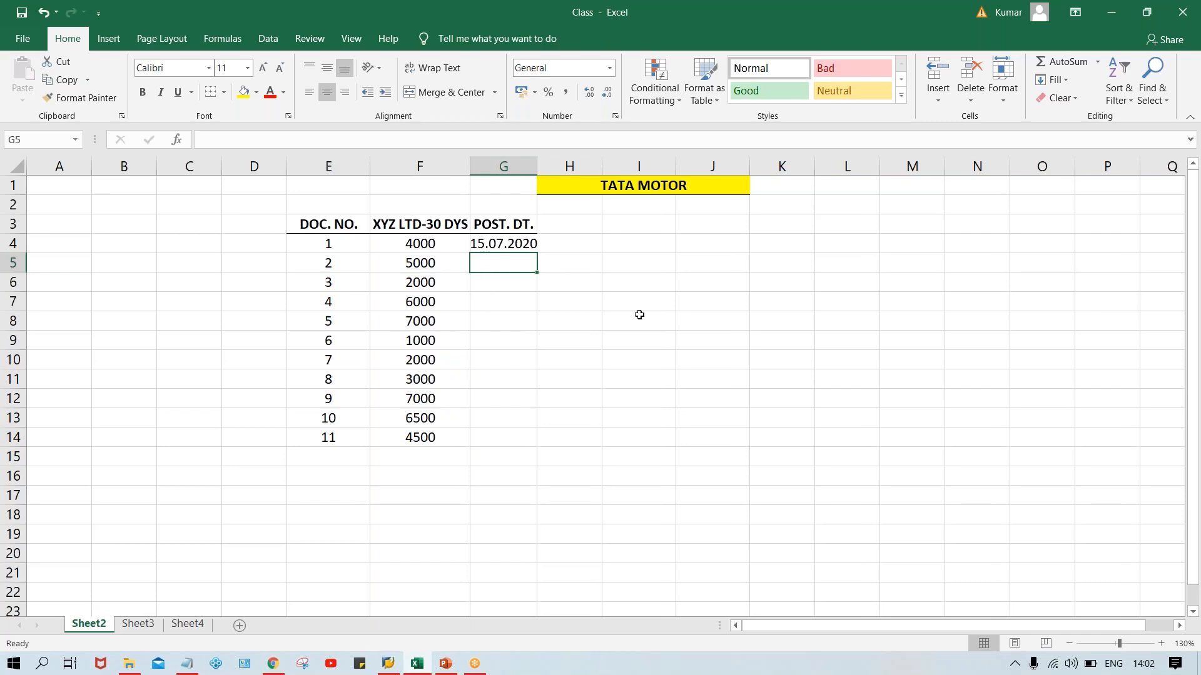
text(17.0)
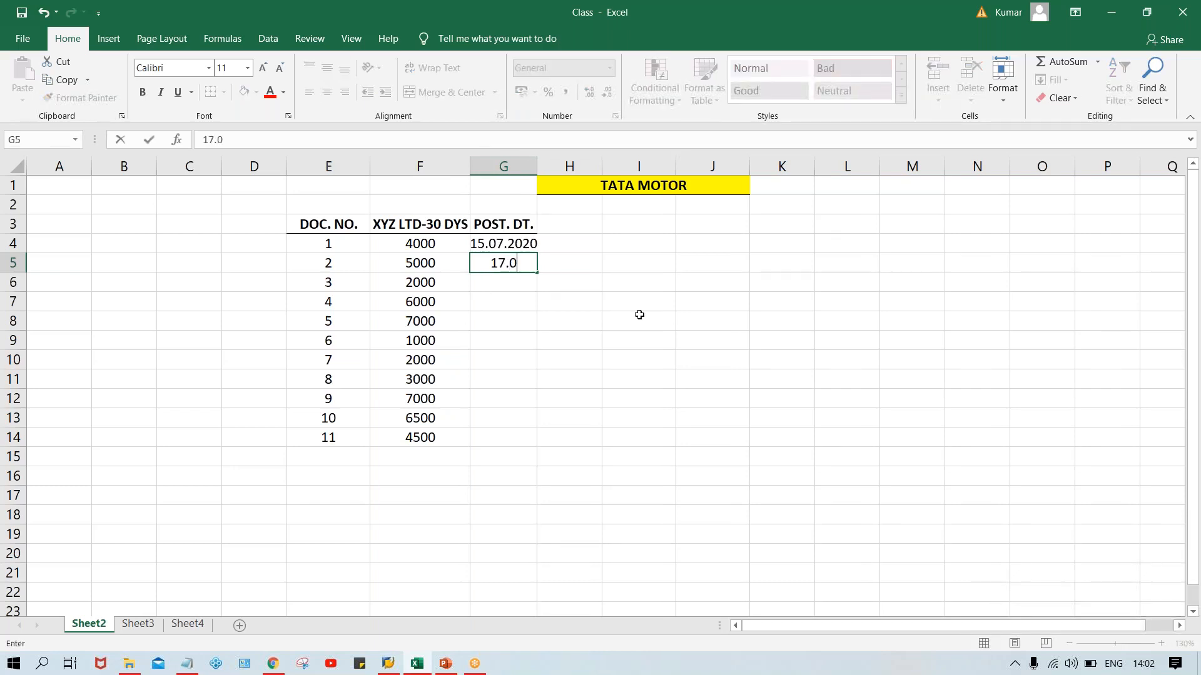
text(7.2020)
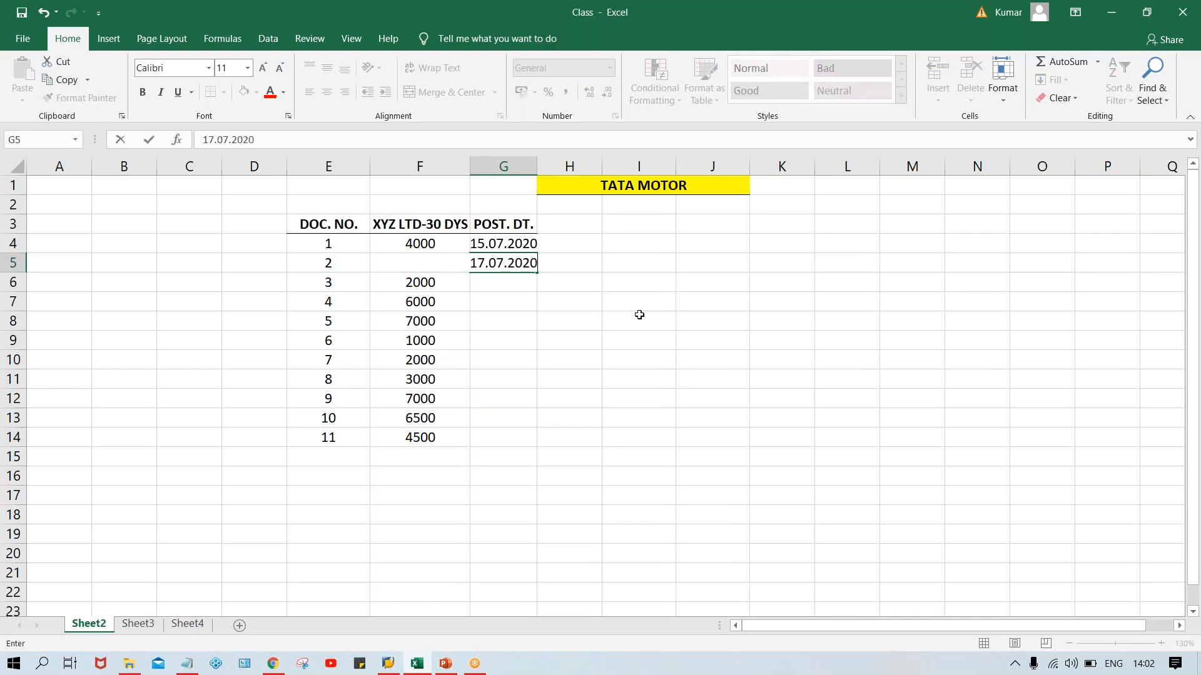
key(Return)
Enter the posting dates 10.07.2020, 25.07.2020 and 01.08.2020 in G6 to G8, and widen column G a little more.
text(10.)
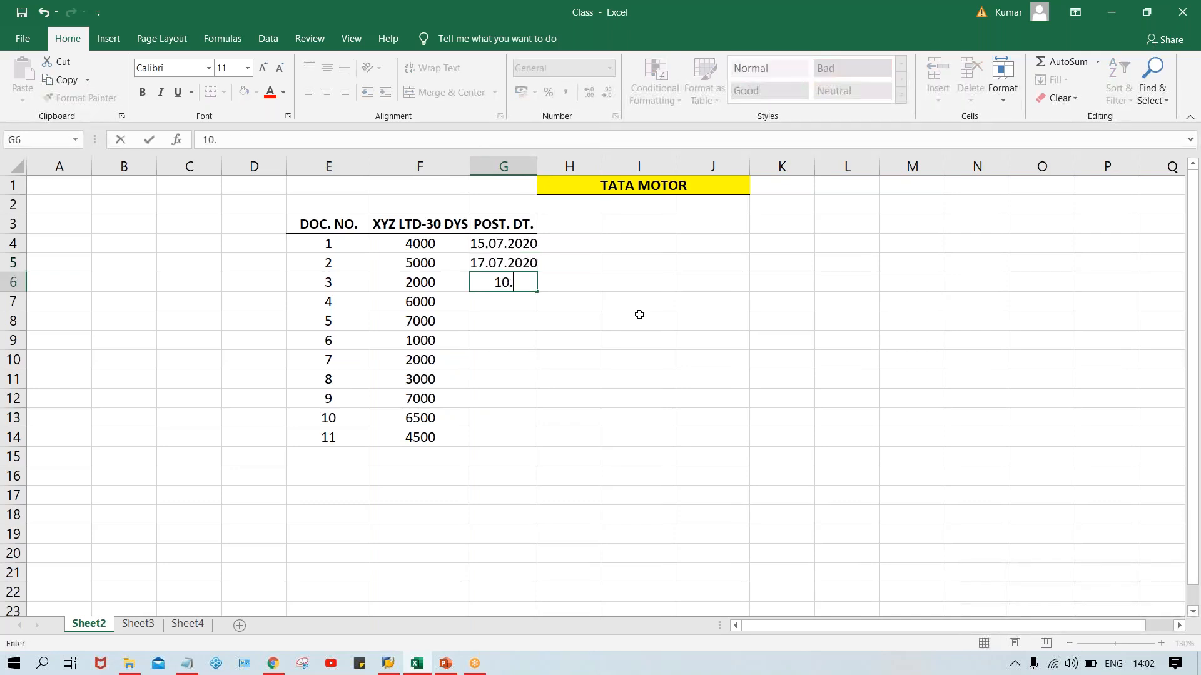
text(07.2020)
key(Return)
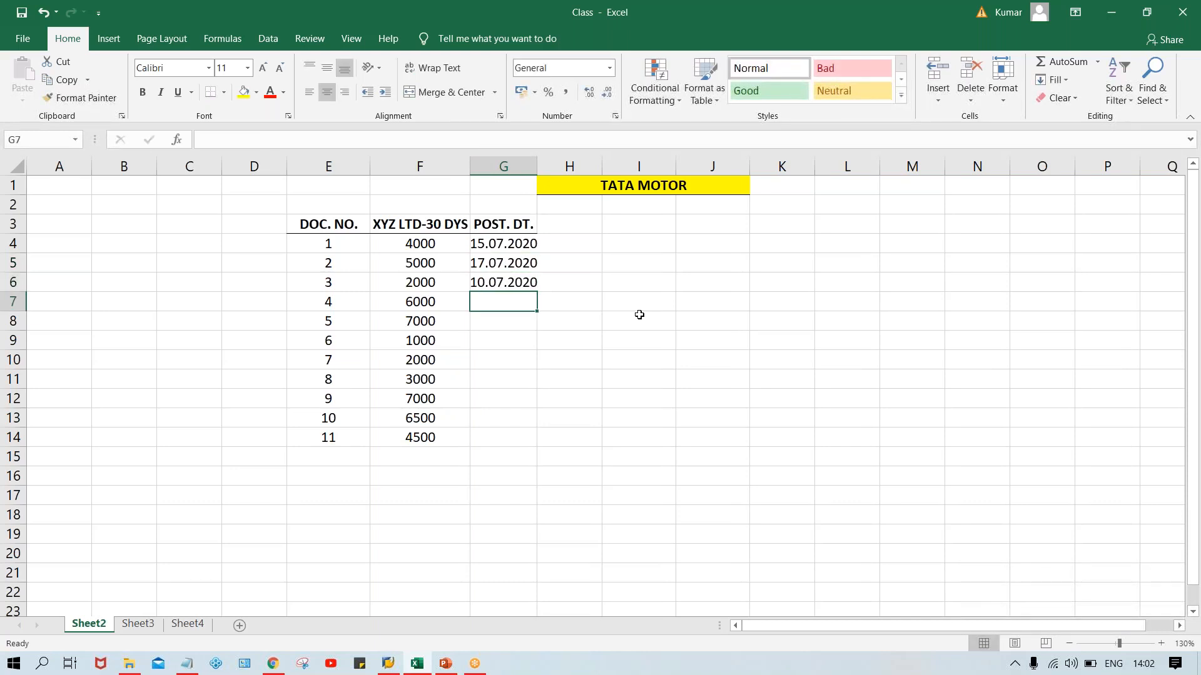
text(25.07.2)
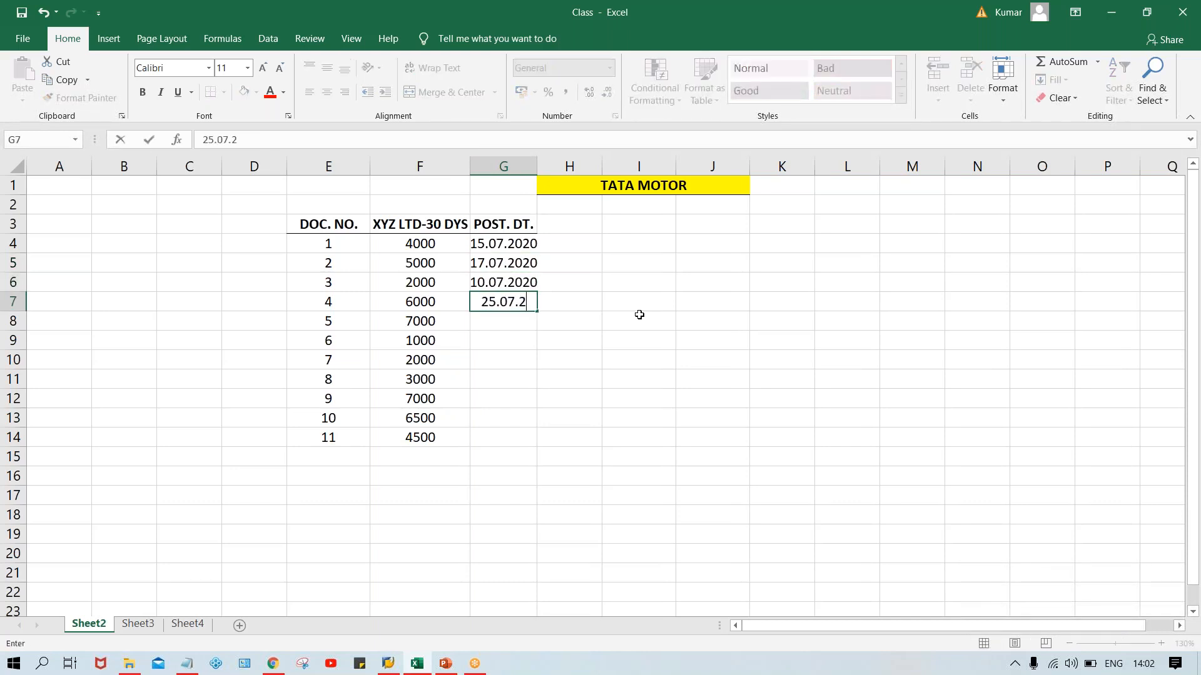
text(020)
key(Return)
text(0)
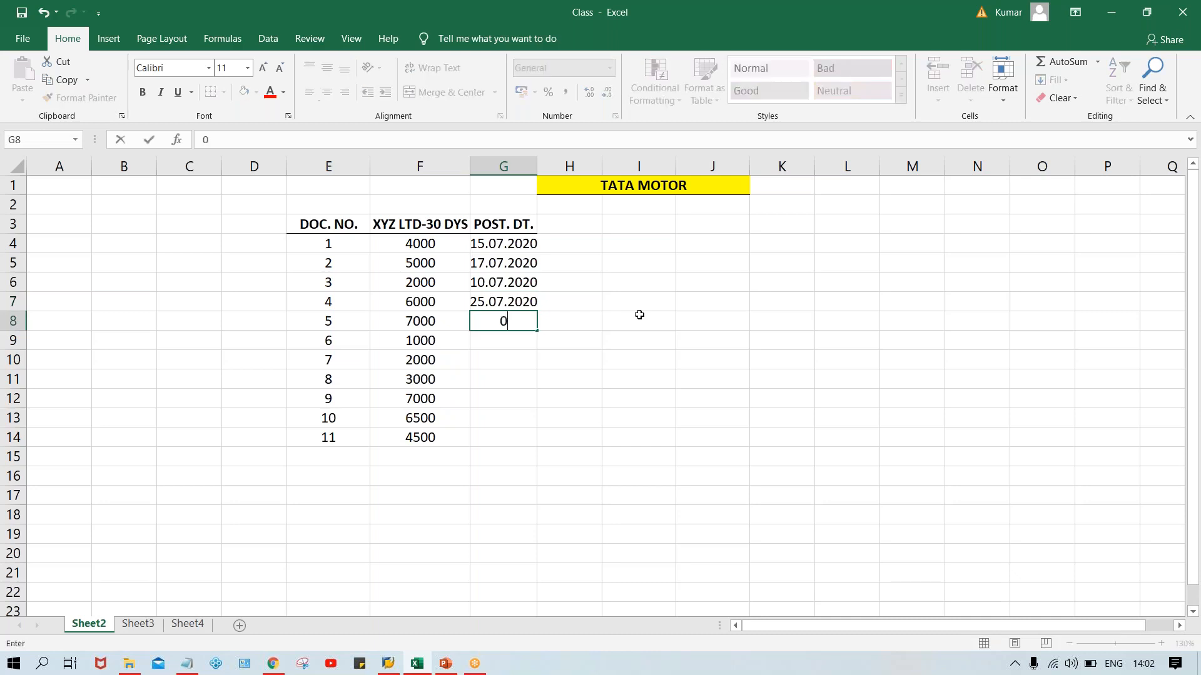
text(1.08.2020)
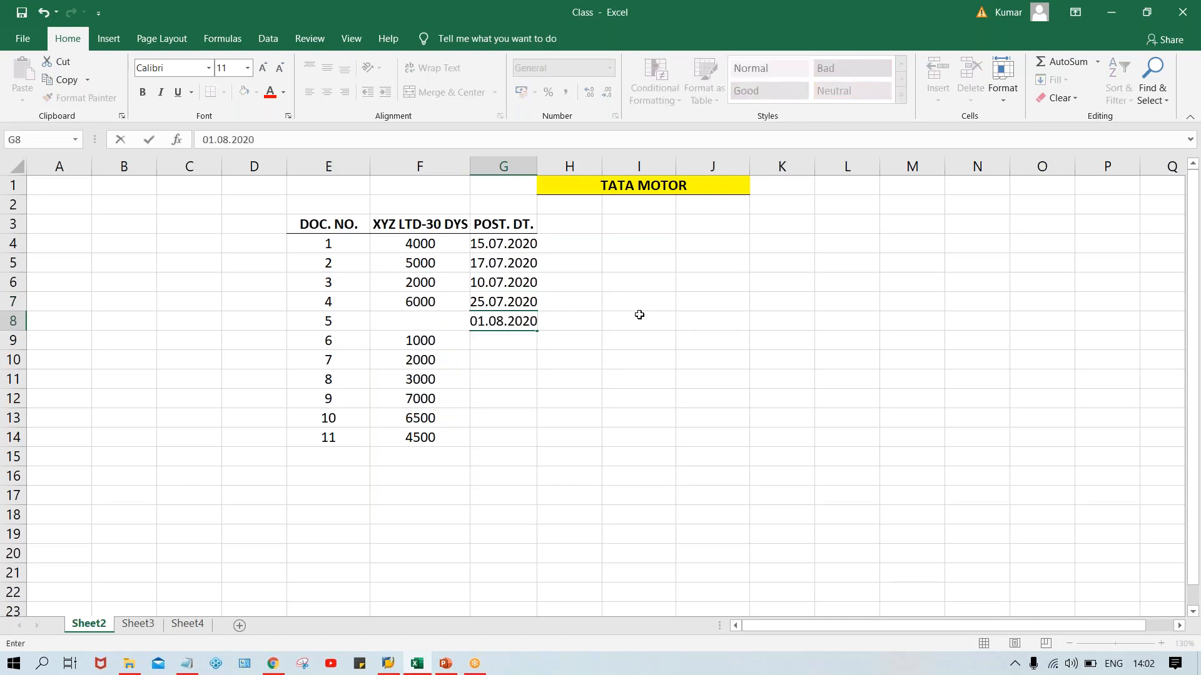
key(Return)
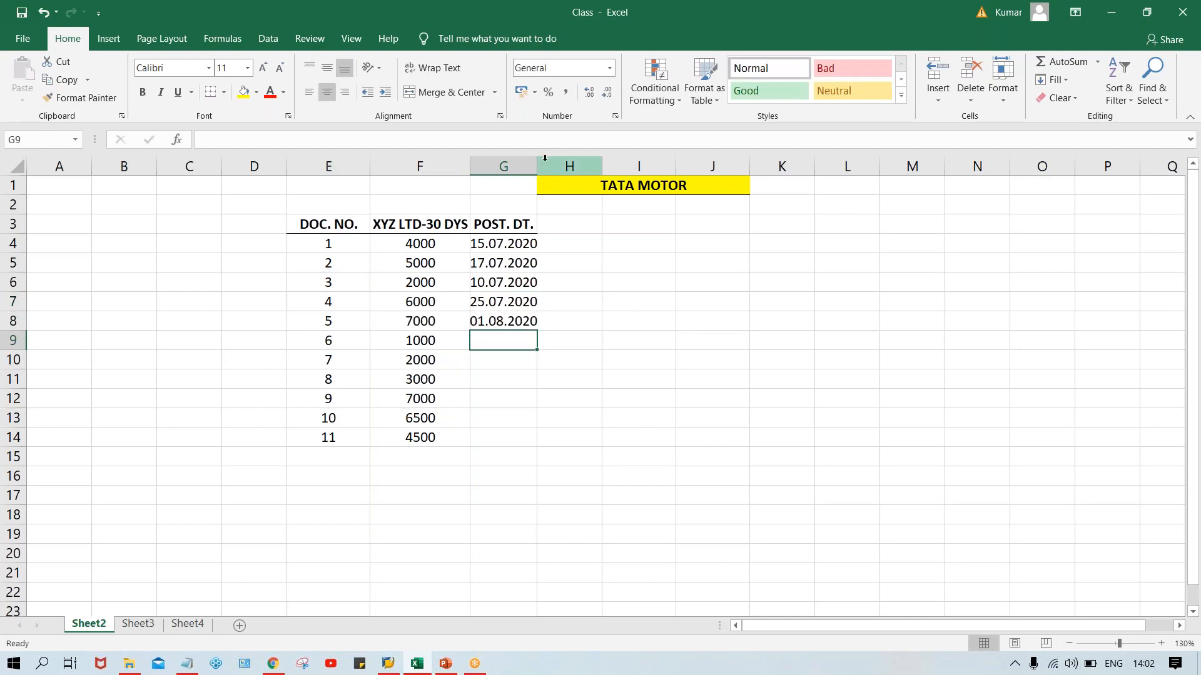
drag(541, 162, 544, 163)
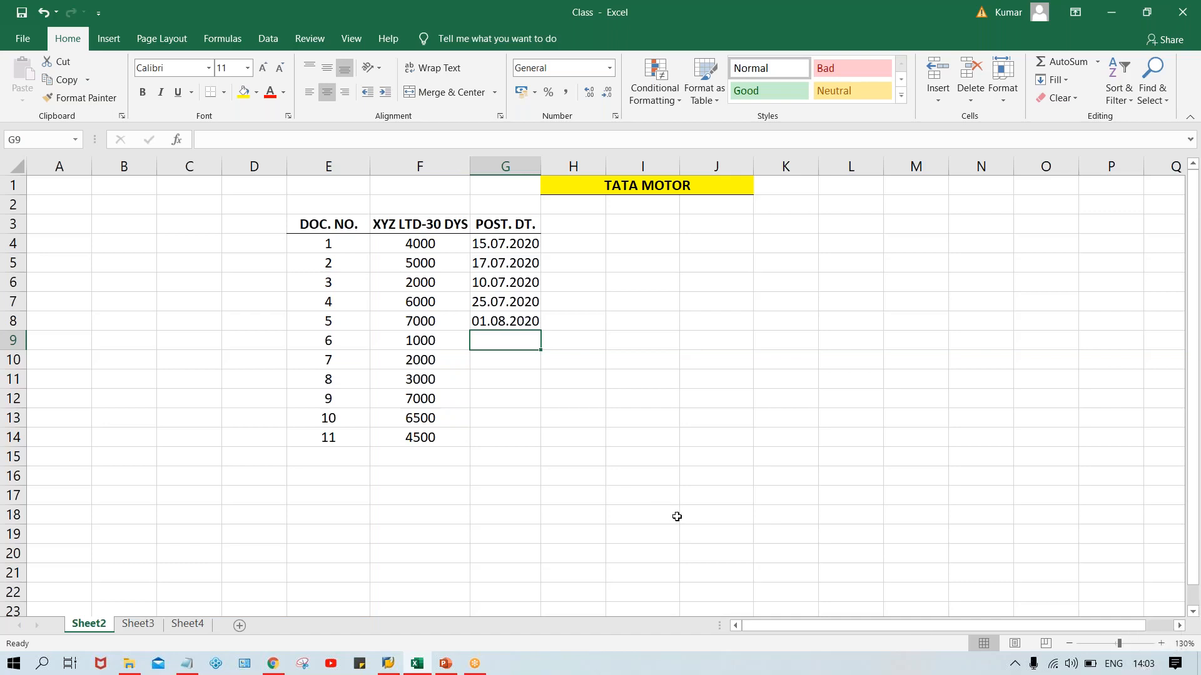
Enter the posting dates 21.07.2020, 26.07.2020 and 05.08.2020 in cells G9 to G11.
text(21.0)
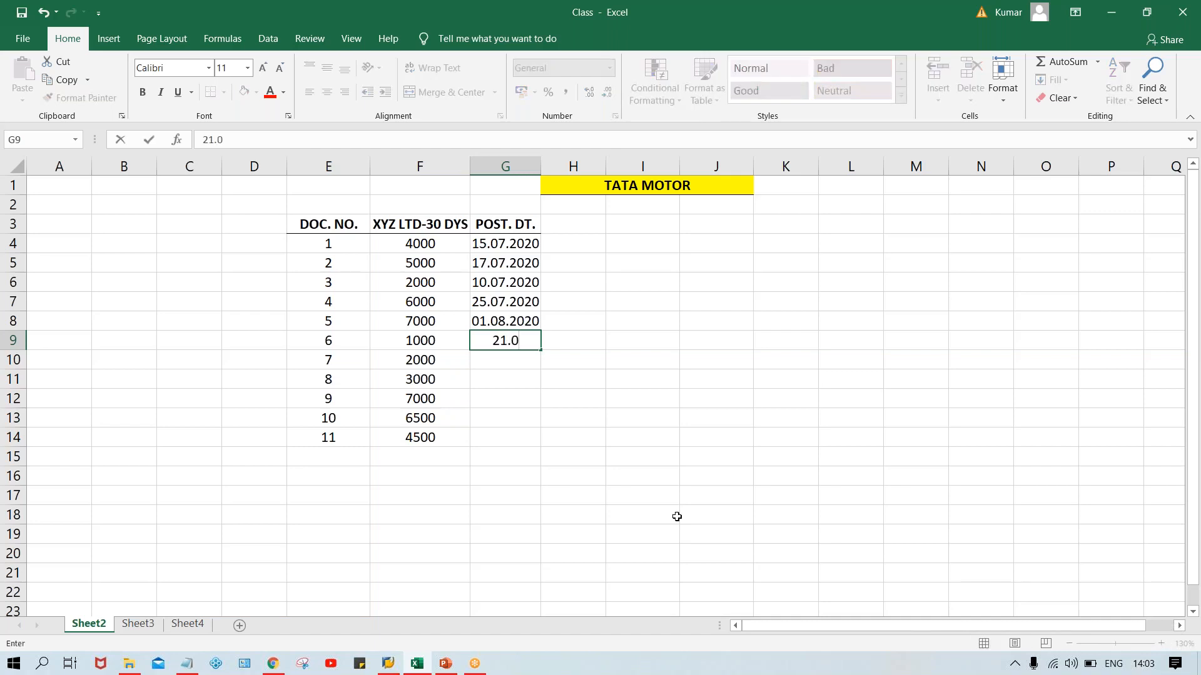
text(7.2020)
key(Return)
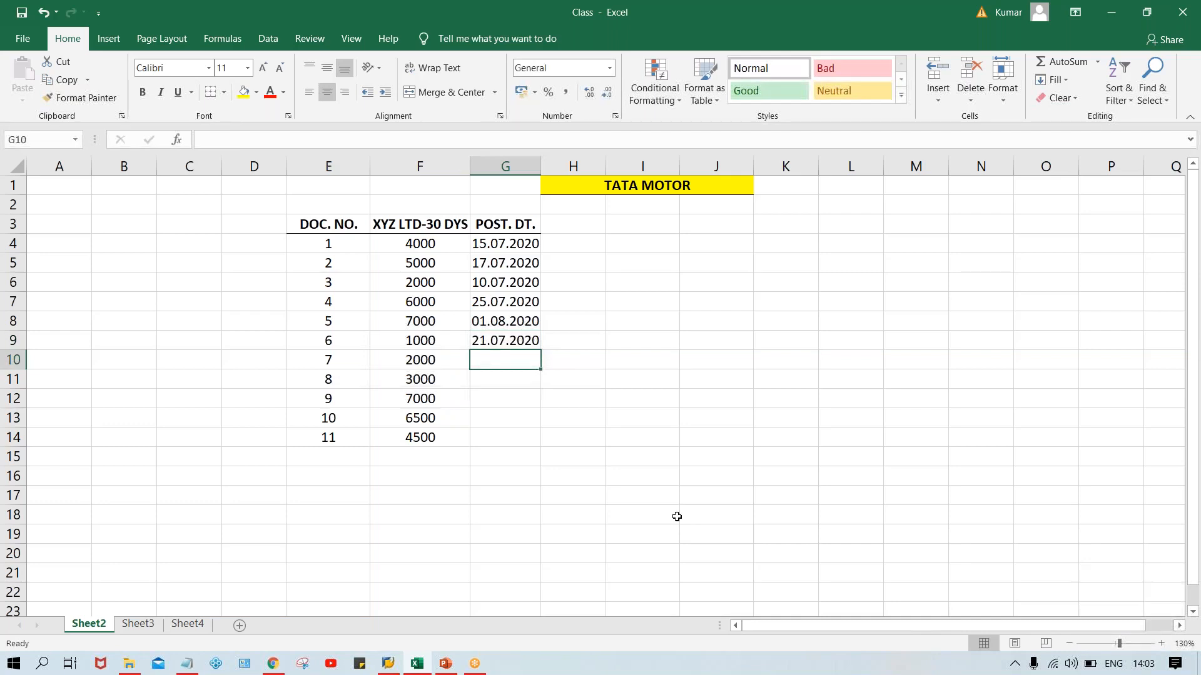
text(26.0)
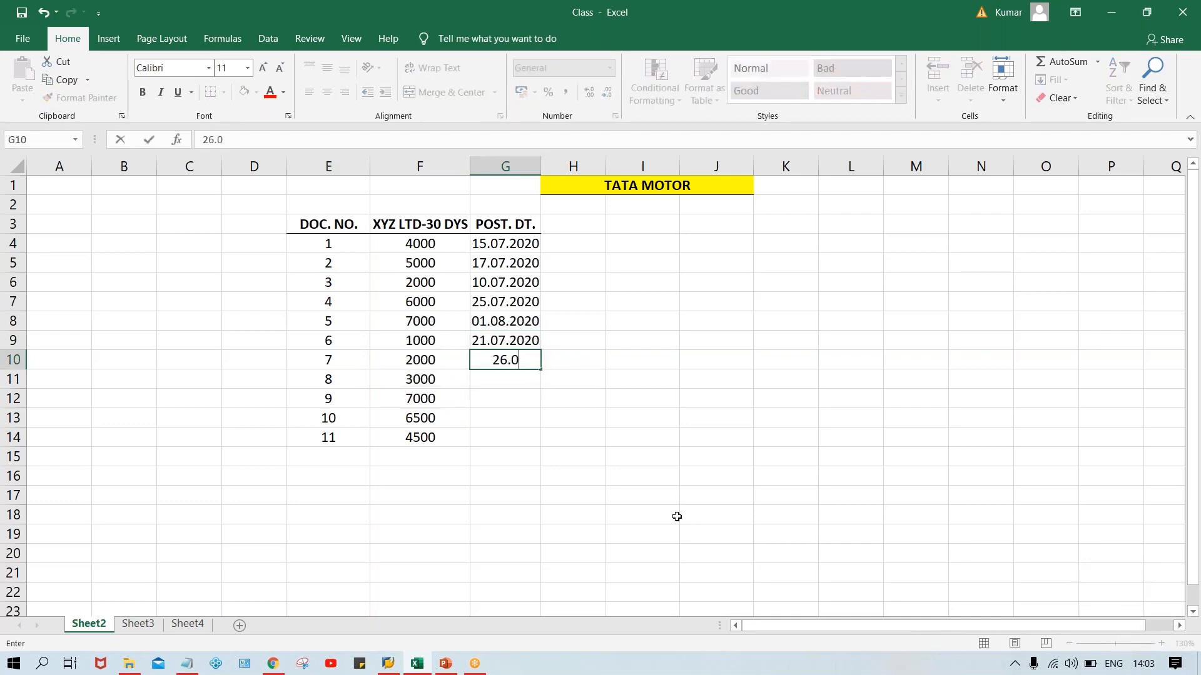
text(7.2020)
key(Return)
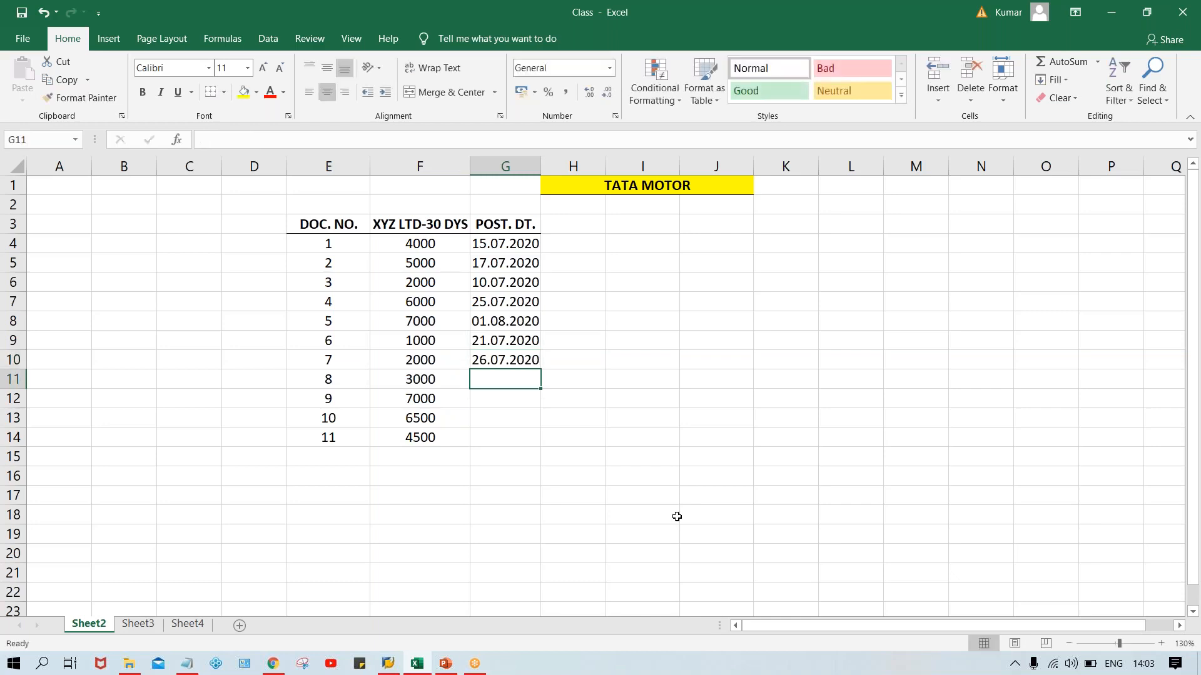
text(05.0)
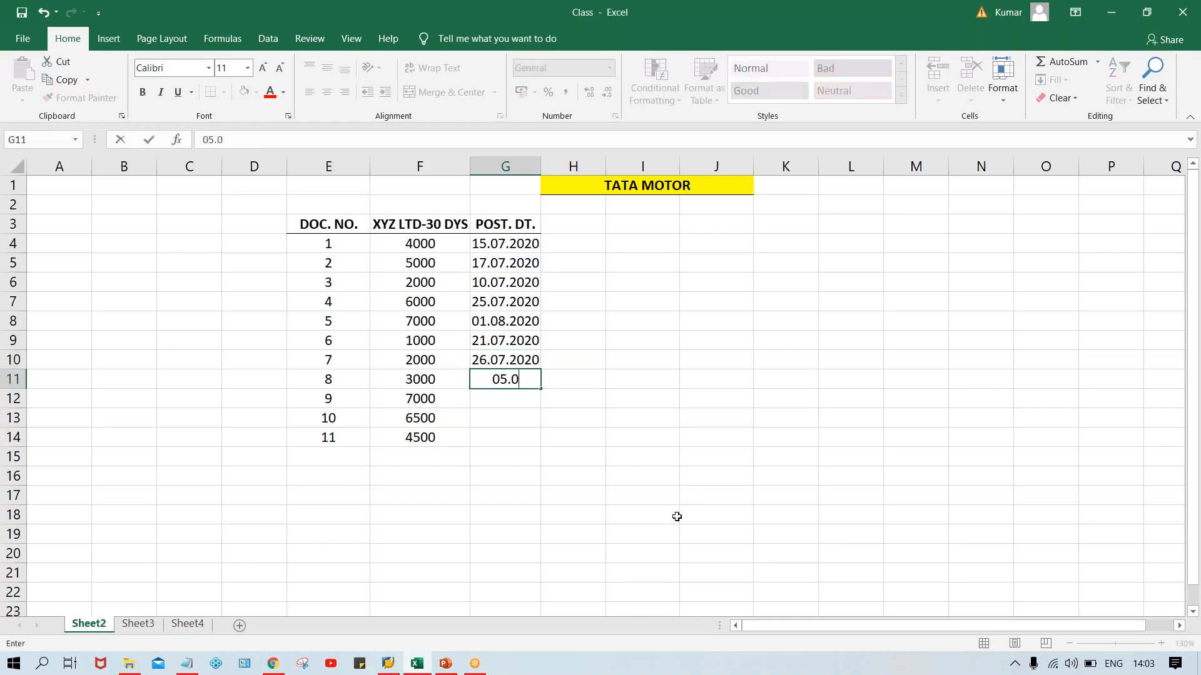
text(8.2020)
key(Return)
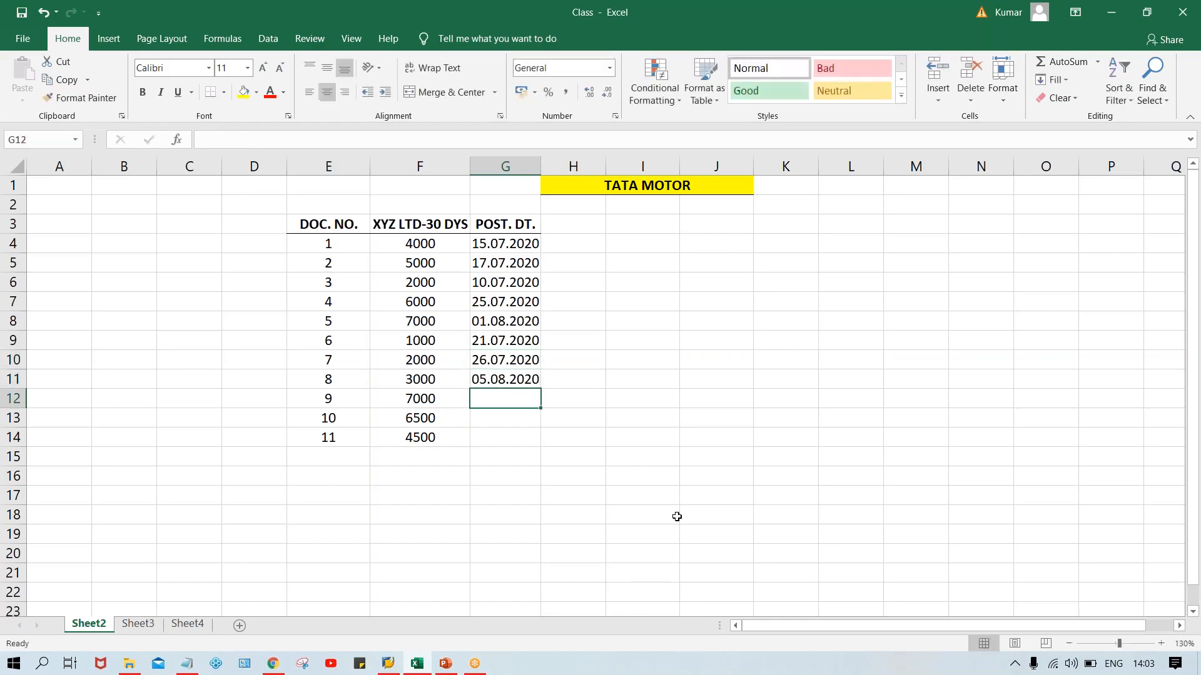
Enter the posting dates 08.08.2020, 15.08.2020 and 18.08.2020 in cells G12 to G14.
text(0808.)
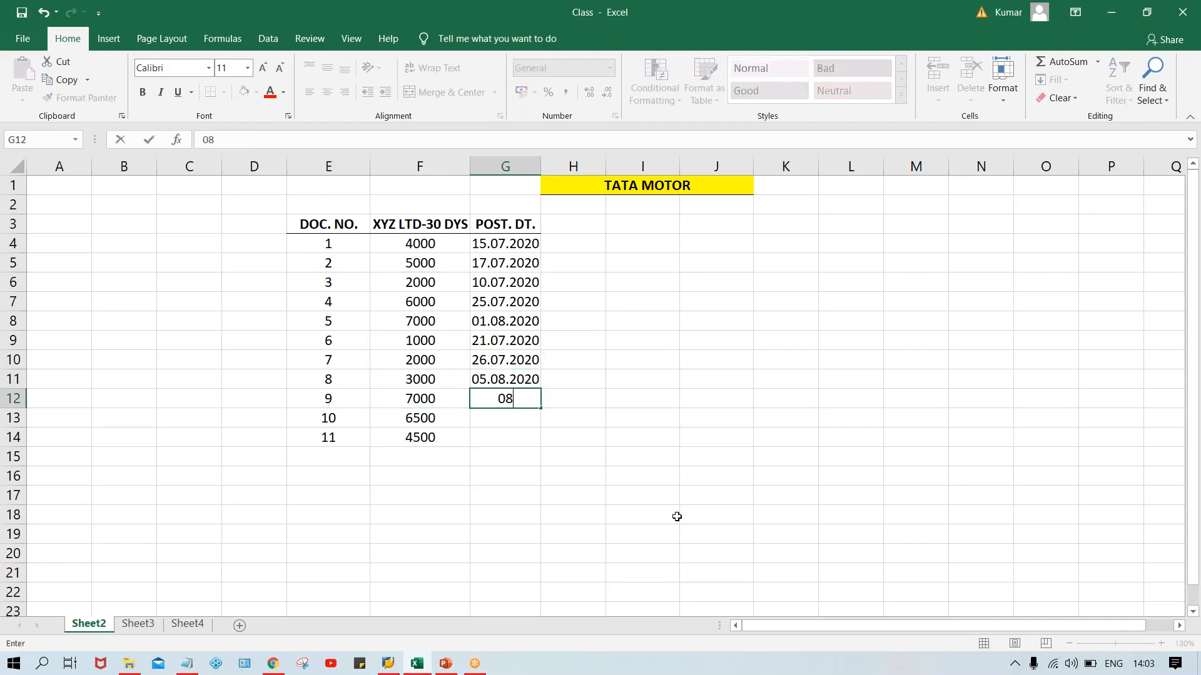
key(BackSpace)
key(BackSpace)
key(BackSpace)
text(.08.2020)
key(Return)
text(15)
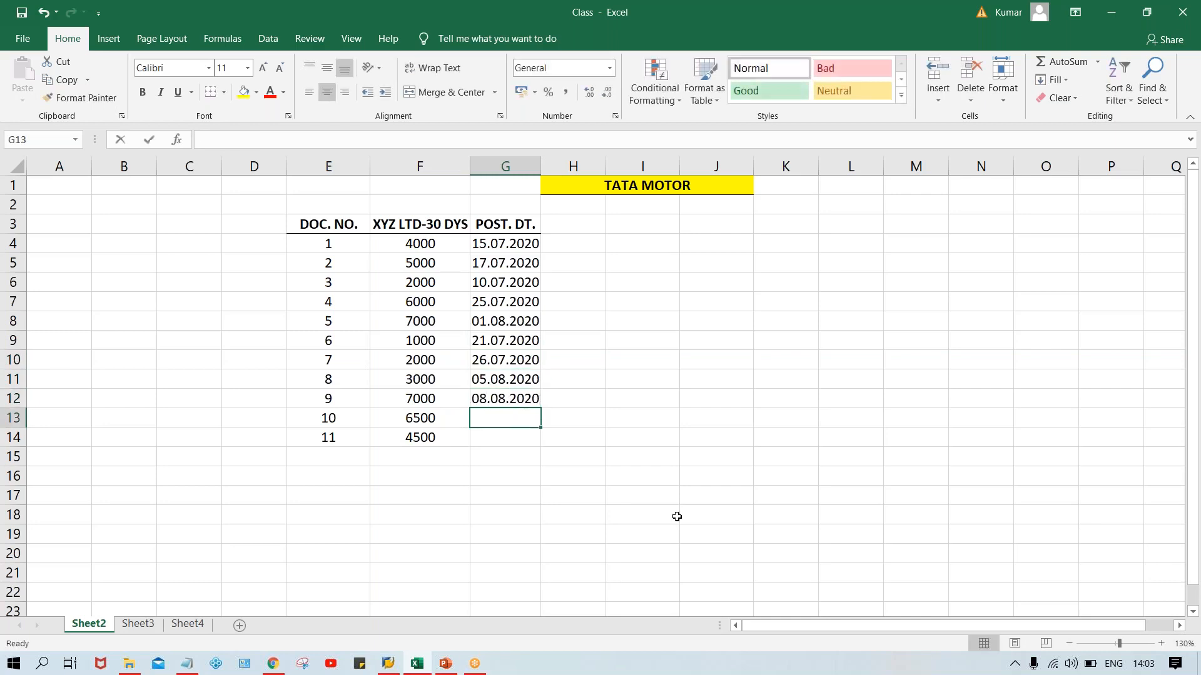
text(.08.2020)
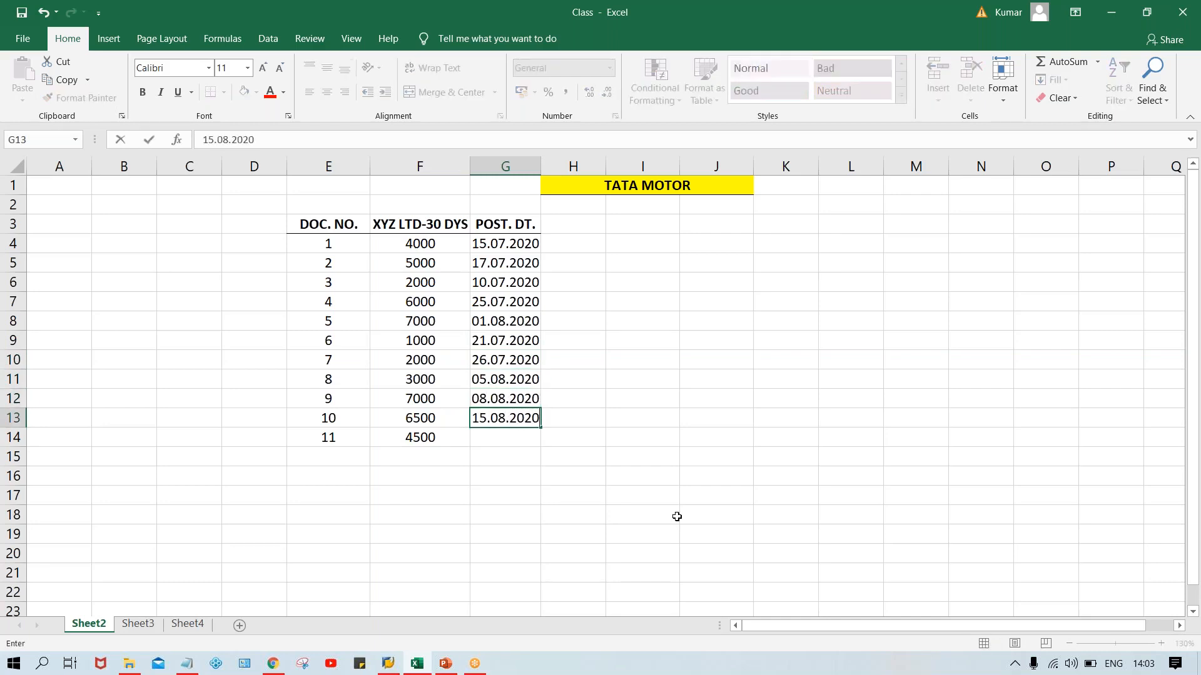
key(Return)
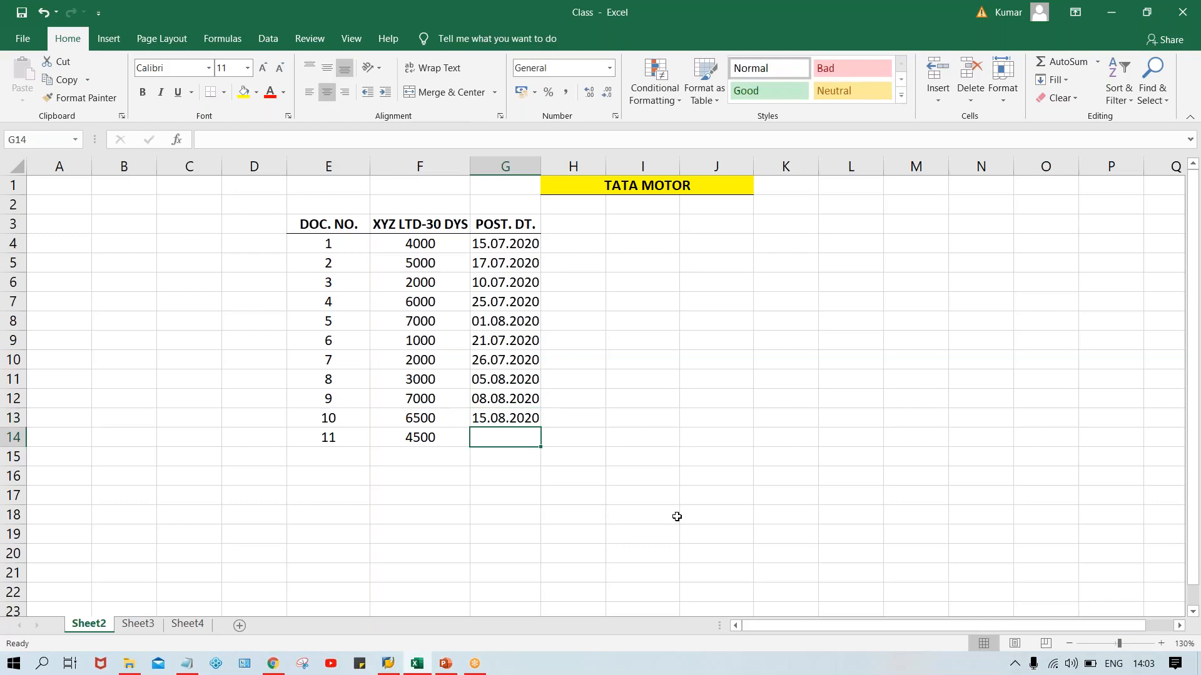
text(18.08)
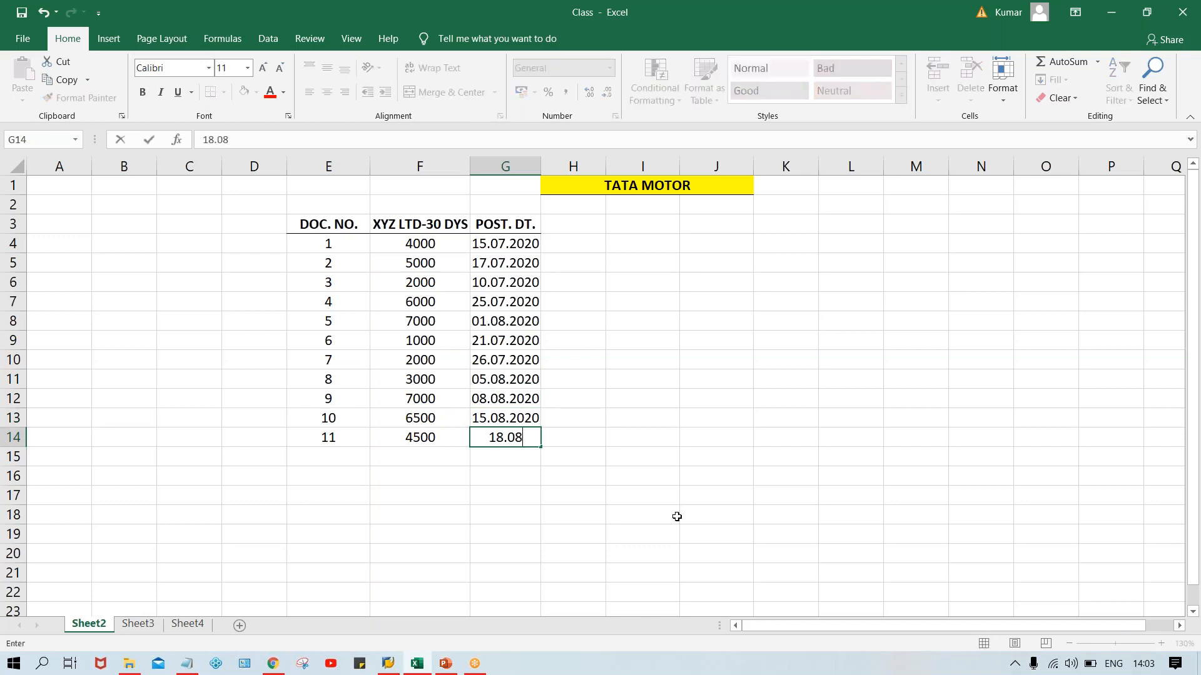
text(.2020)
key(Return)
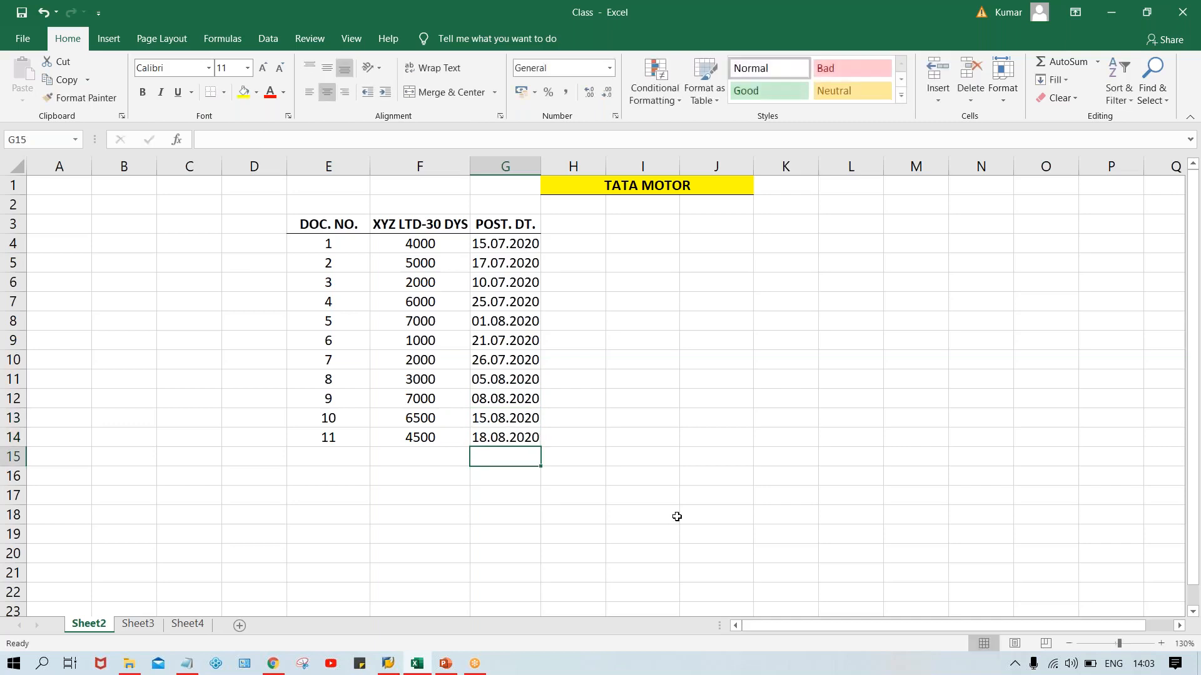
Enter the date 20.08.2020 in bold in G2 above the posting date heading, and widen column G.
click(497, 205)
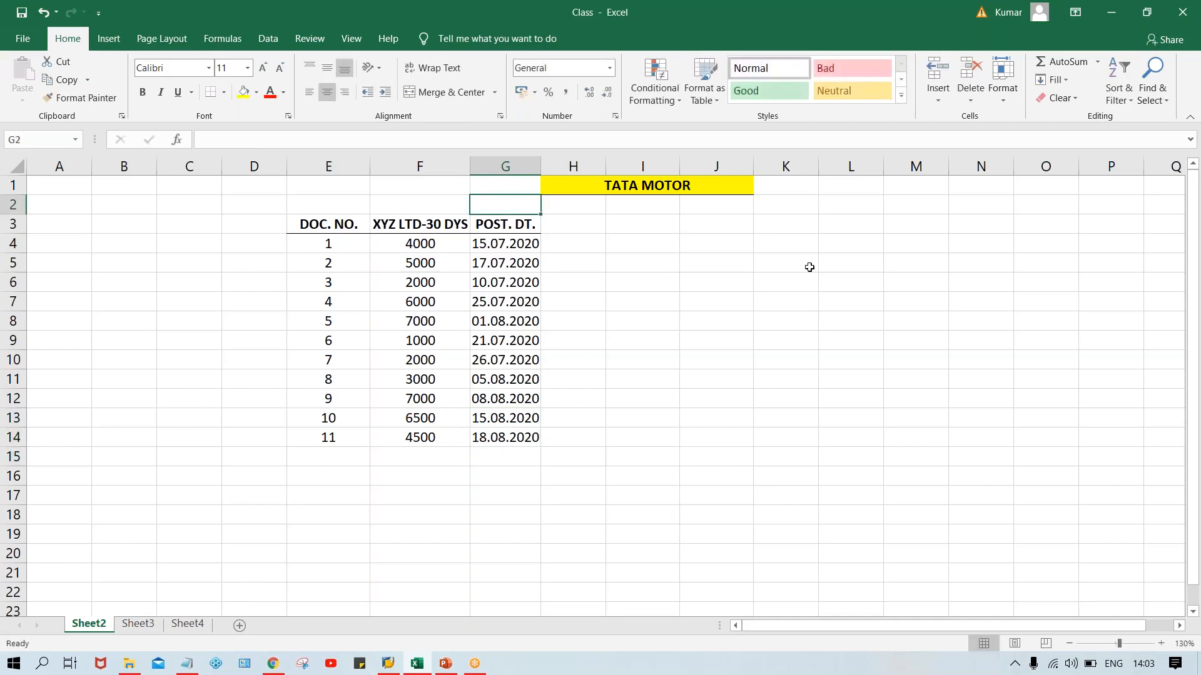
text(20.08)
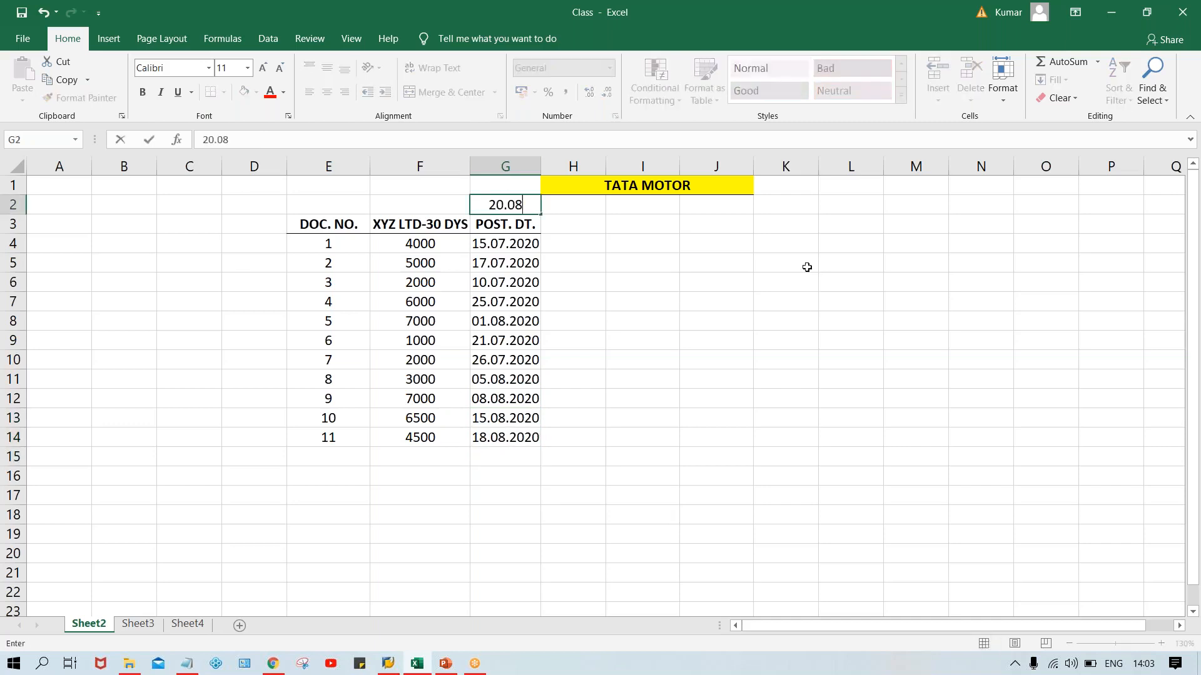
text(.2020)
key(Return)
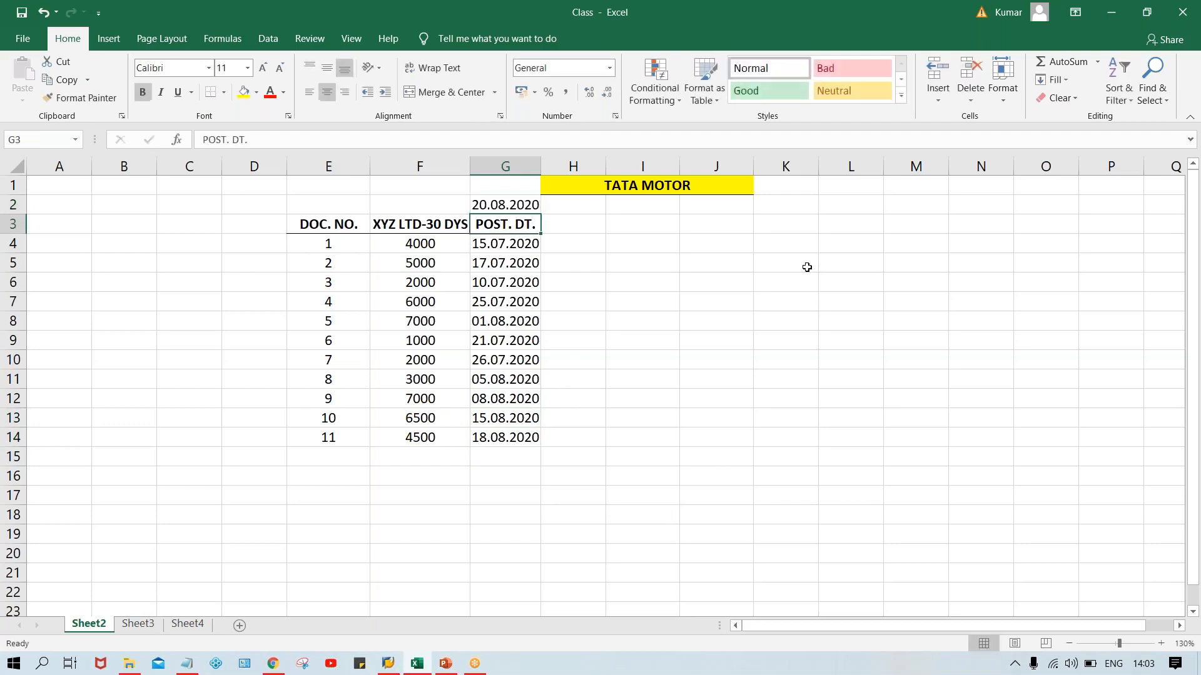
click(494, 201)
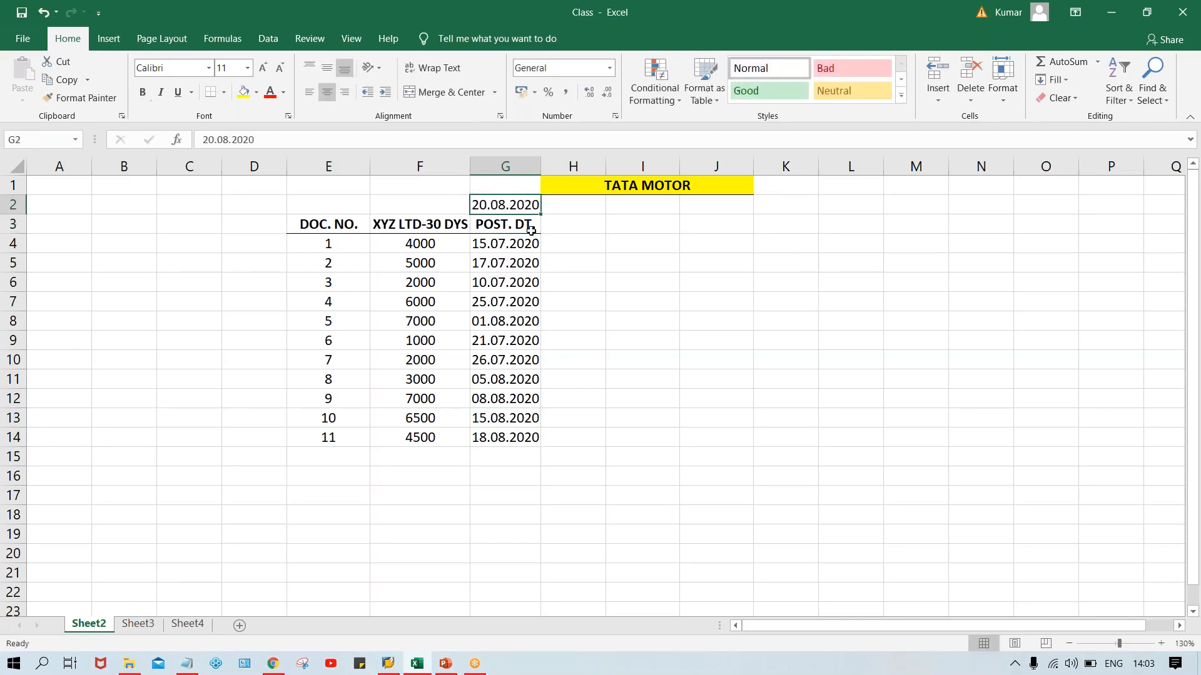
key(ctrl+b)
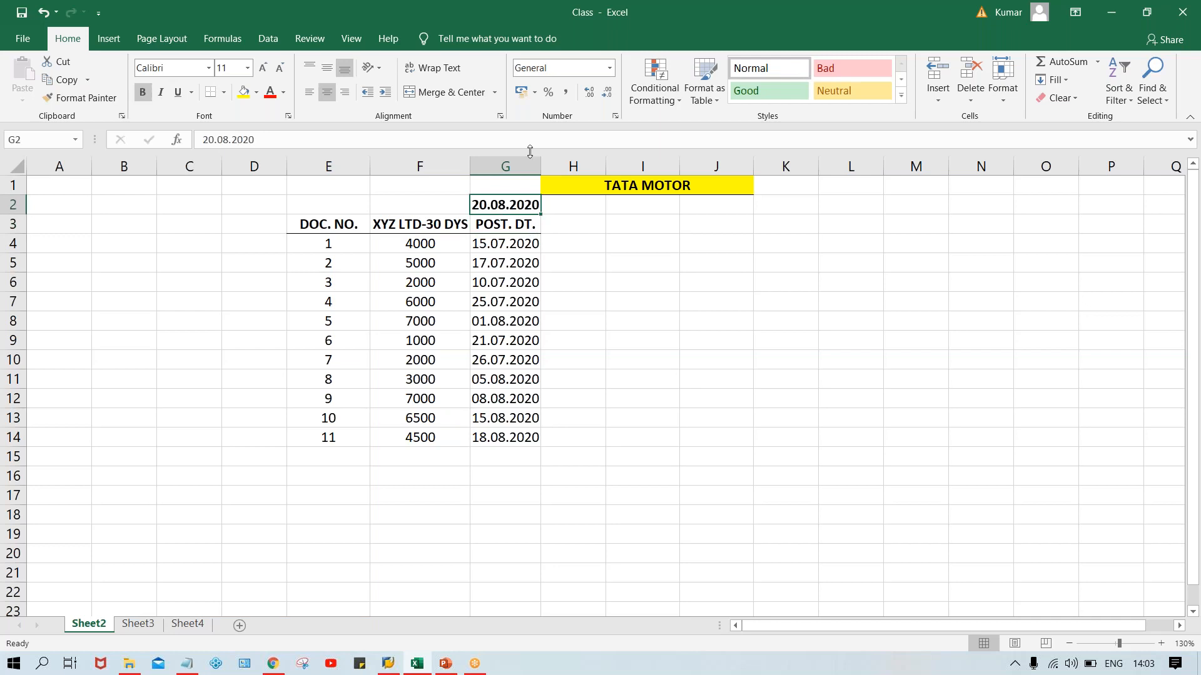
drag(540, 167, 555, 166)
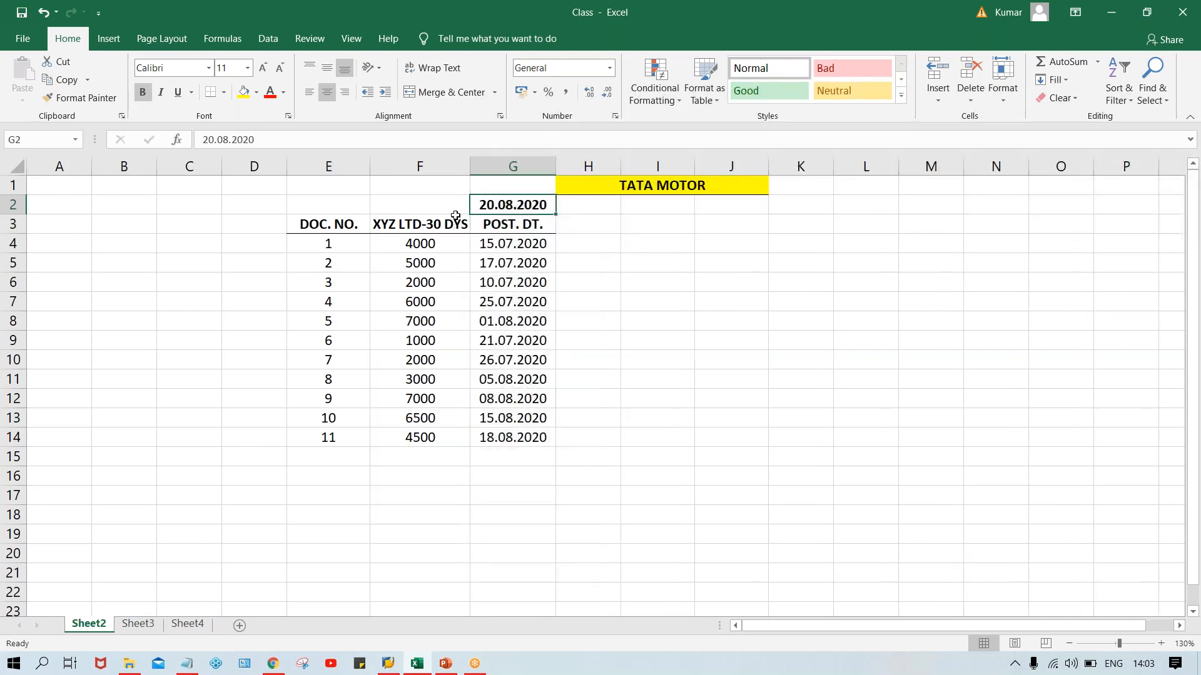
Enter the label TODAY in F2 beside the date 20.08.2020.
click(396, 208)
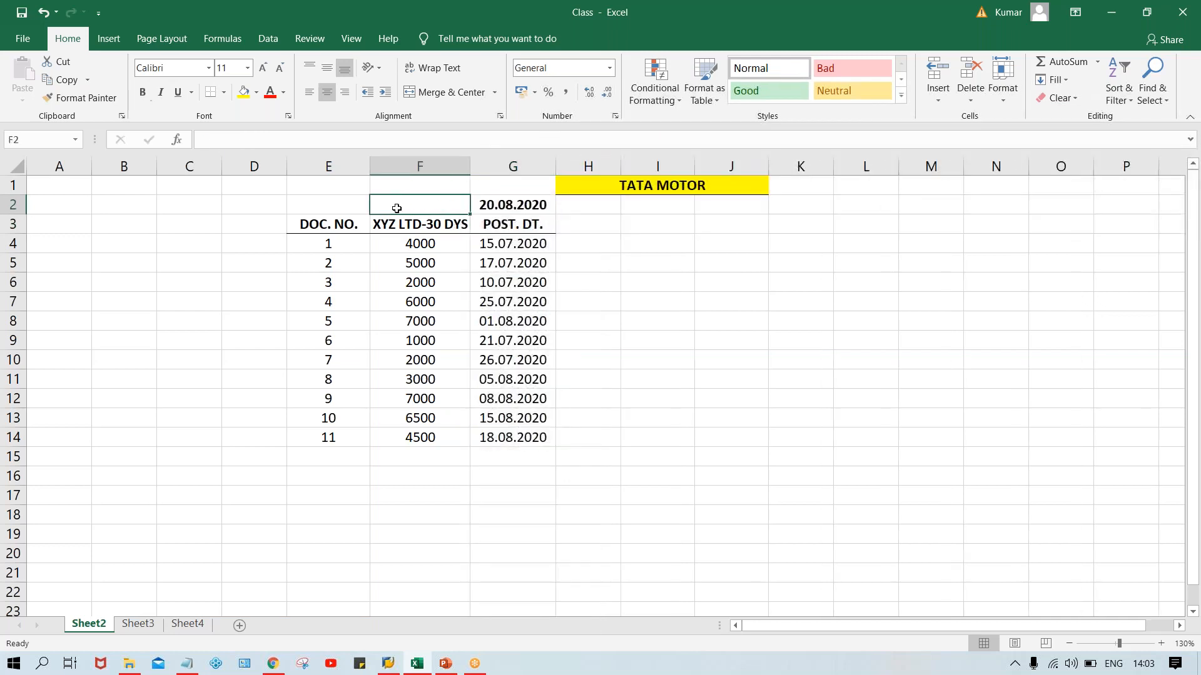
text(TODAY)
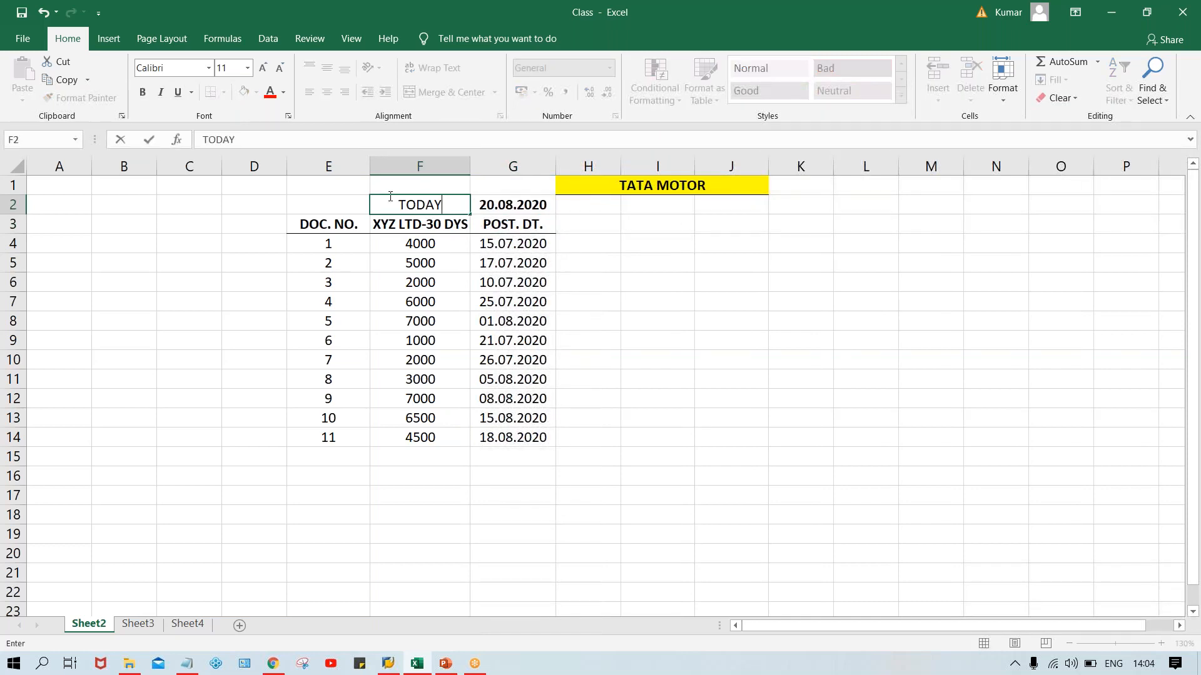
key(Return)
click(458, 202)
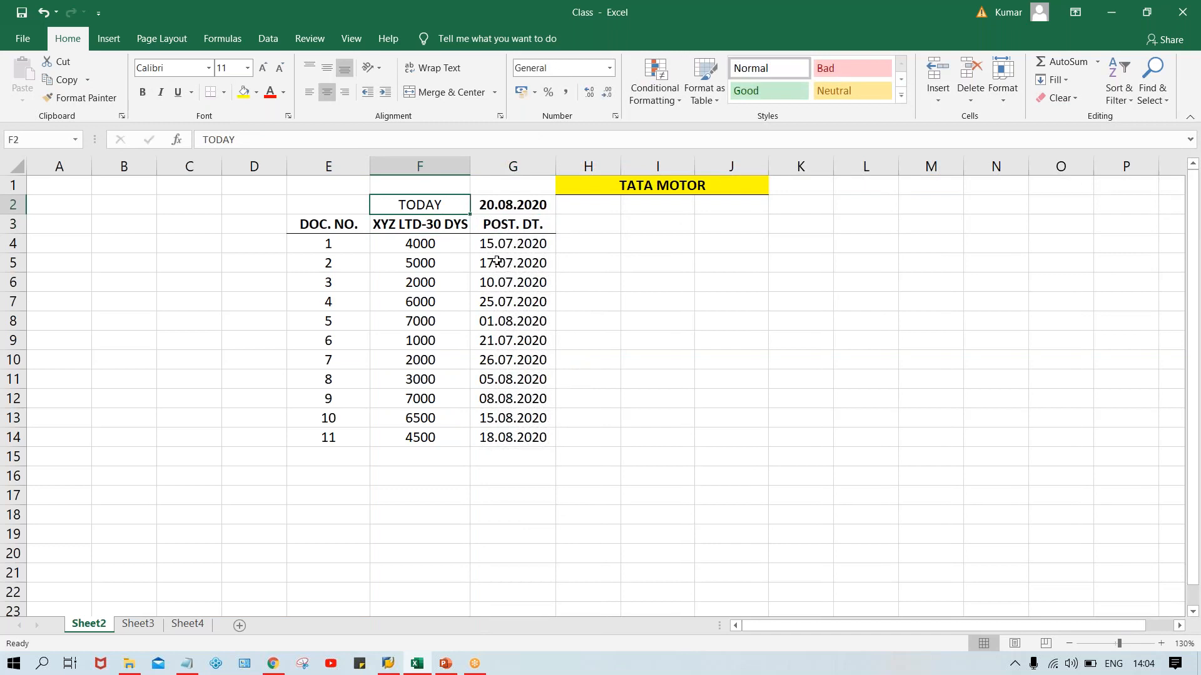
Enter the heading DUE DT. in I3 and make it bold.
drag(497, 246, 530, 439)
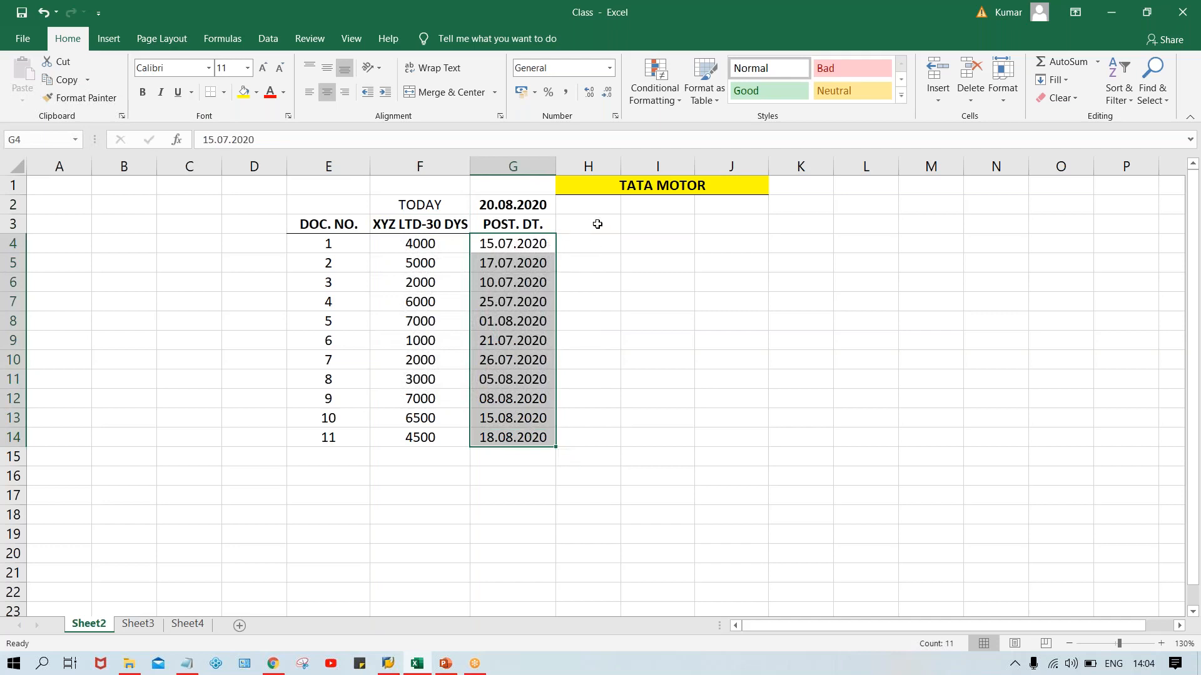
click(645, 223)
text(DUE DT)
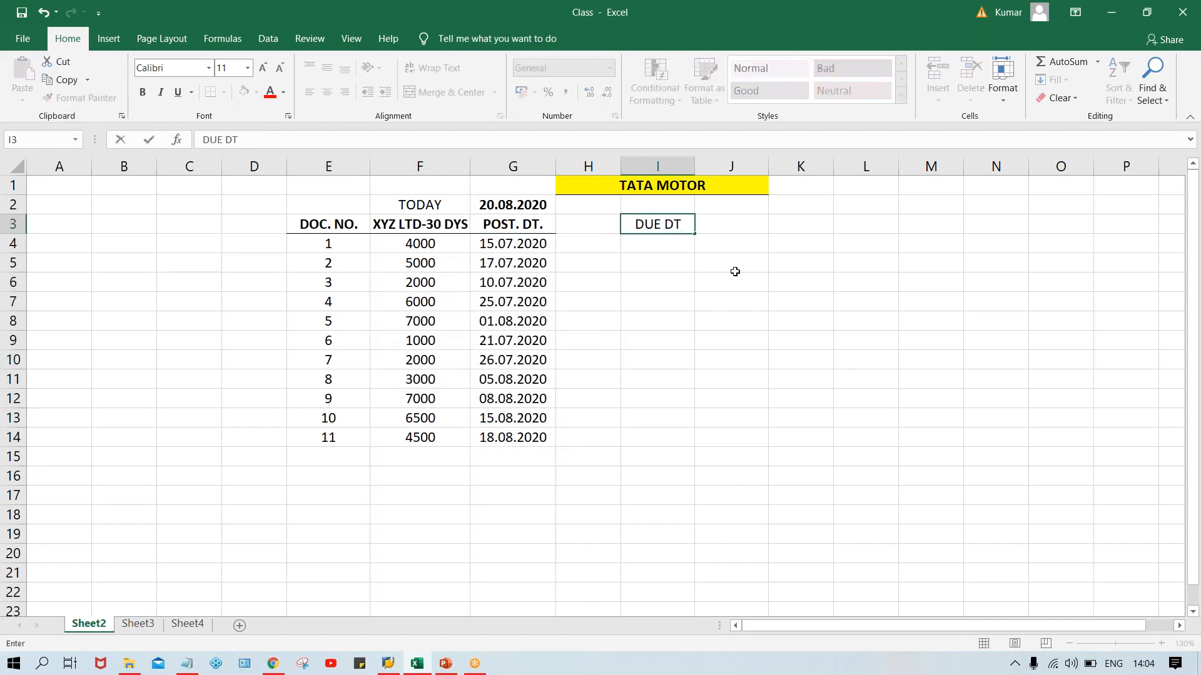
text(.)
key(Return)
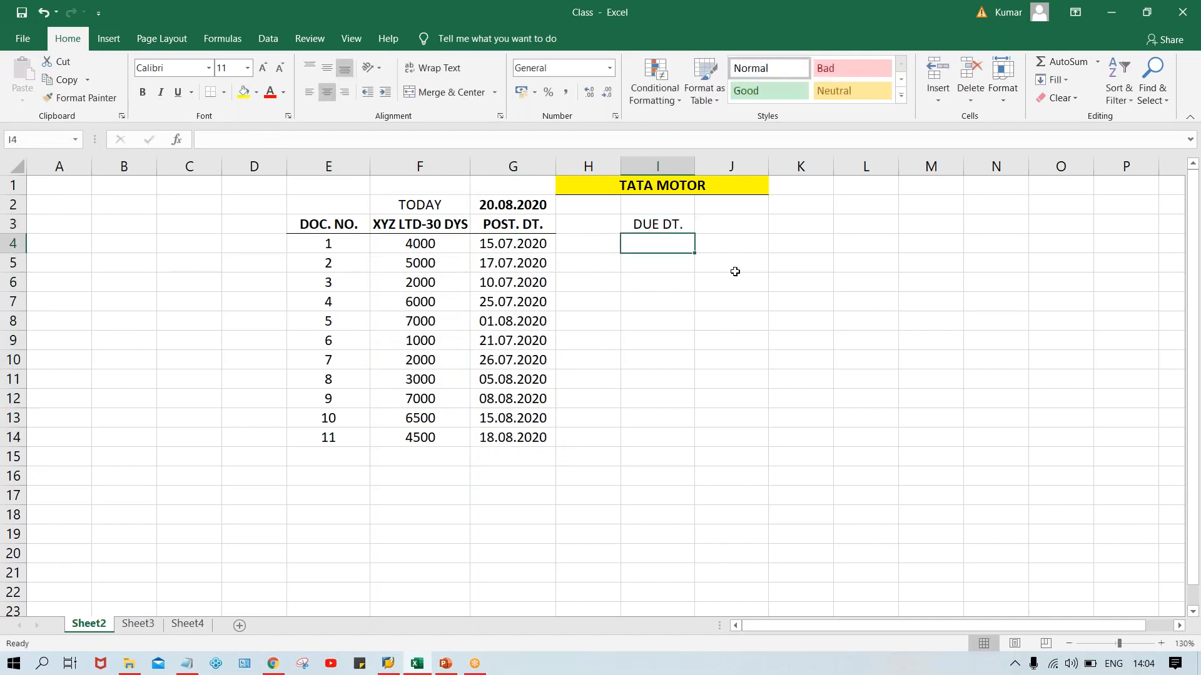
click(657, 227)
key(ctrl+b)
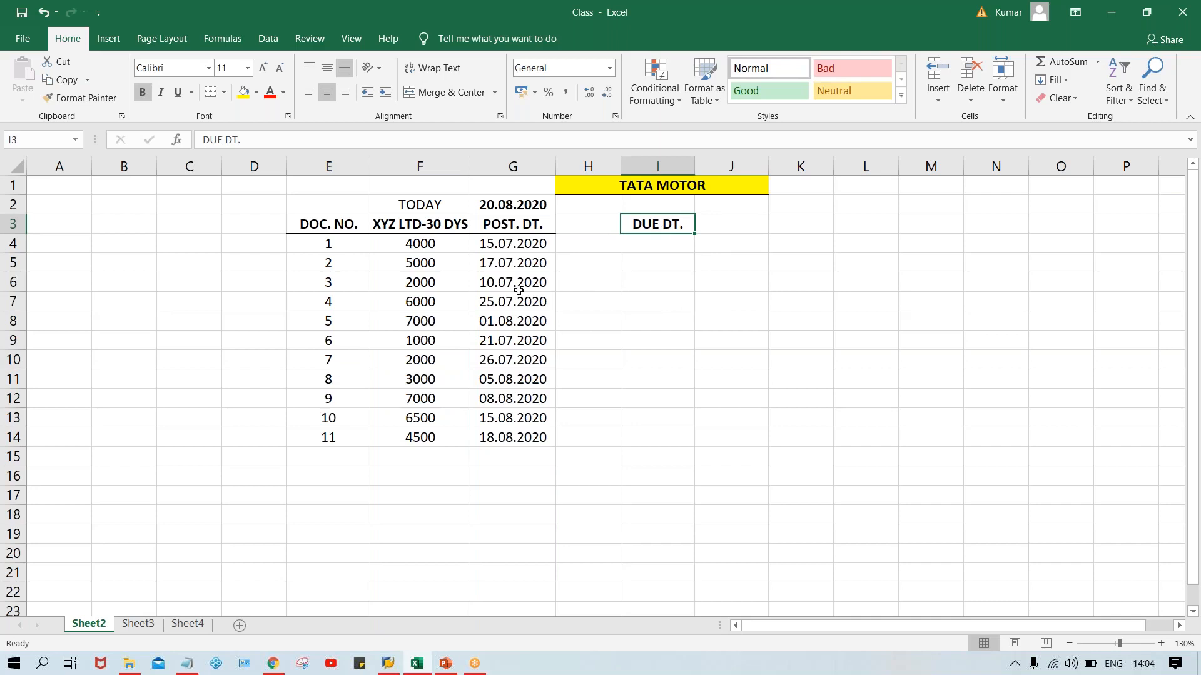
Enter the heading TOP in H3, between the posting date and due date headings.
click(584, 237)
click(665, 238)
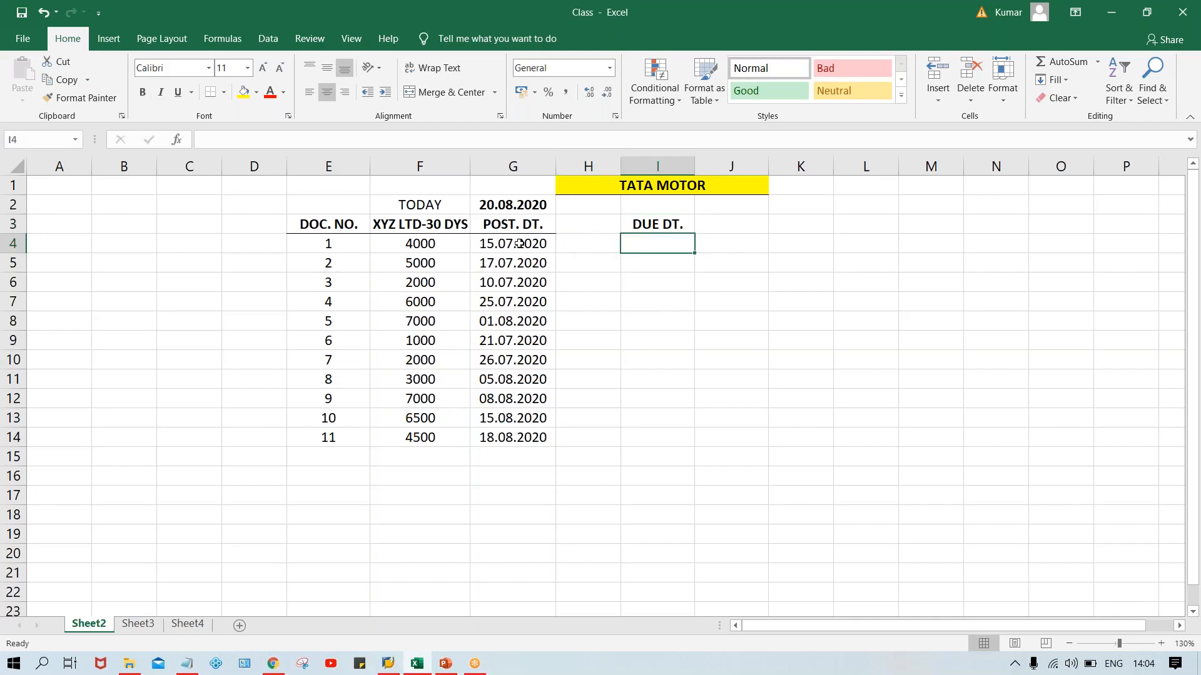
click(589, 230)
text(TO)
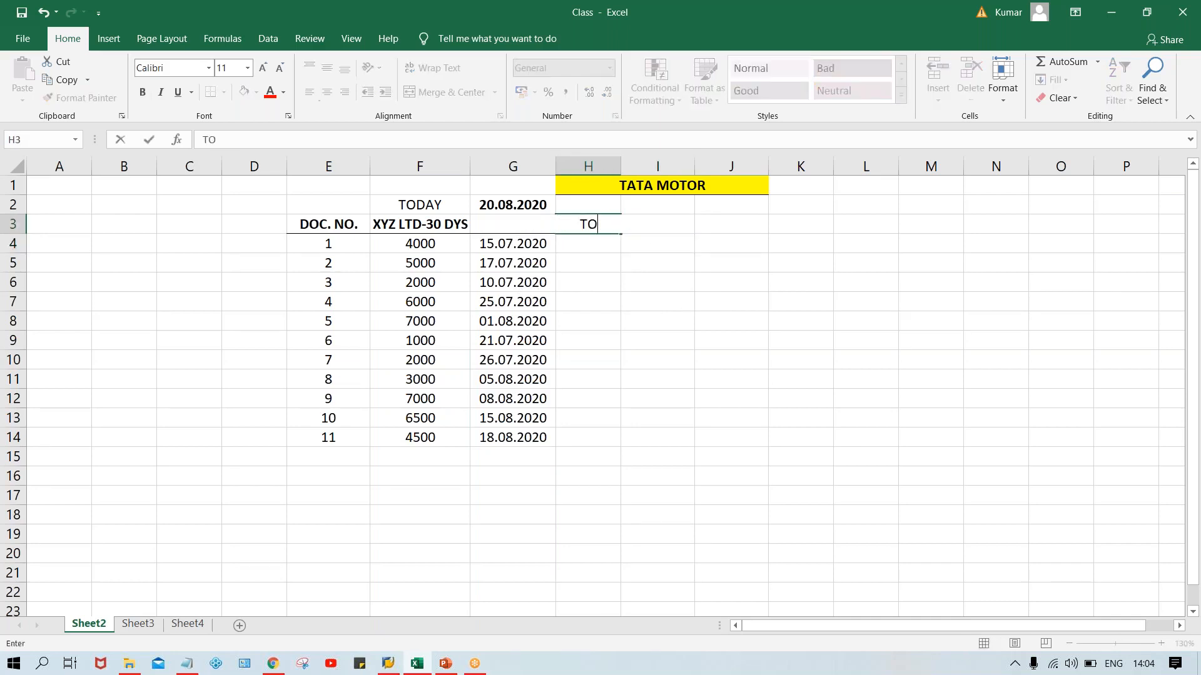
text(9)
key(BackSpace)
text(P)
key(Return)
click(580, 219)
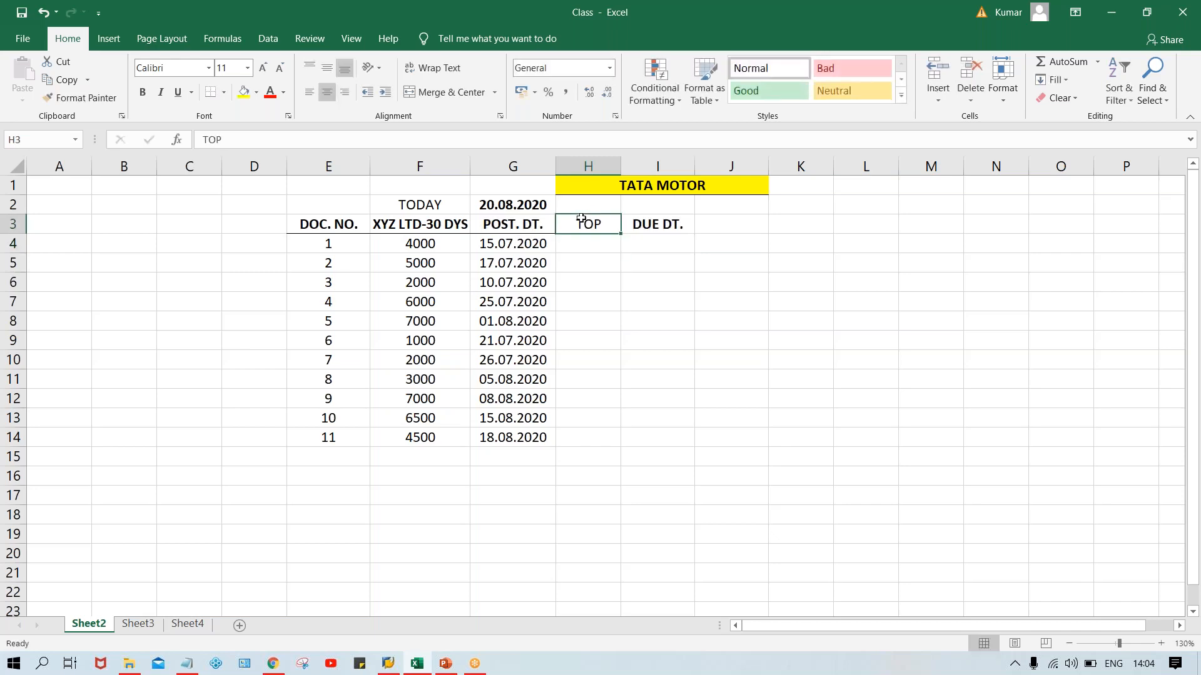
Make the TOP heading bold and add a bottom border beneath H3:I3.
click(638, 263)
drag(584, 224, 641, 220)
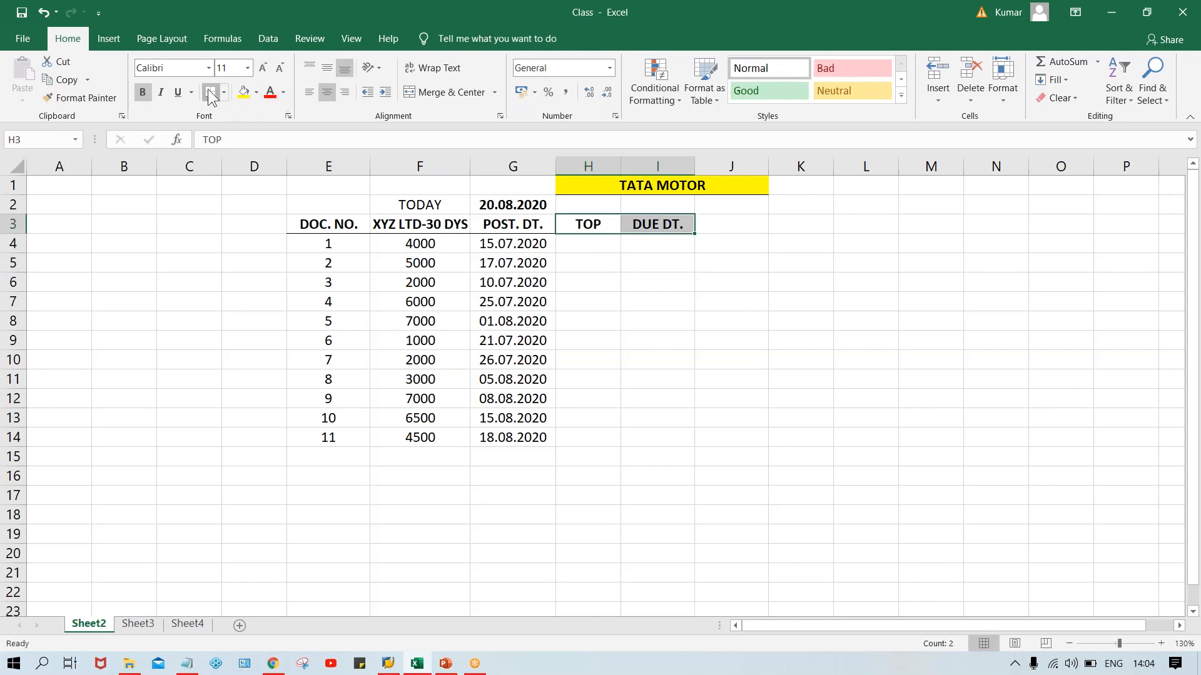
click(685, 279)
click(594, 260)
Enter +30 as text in H4 and fill it down through H14.
click(581, 240)
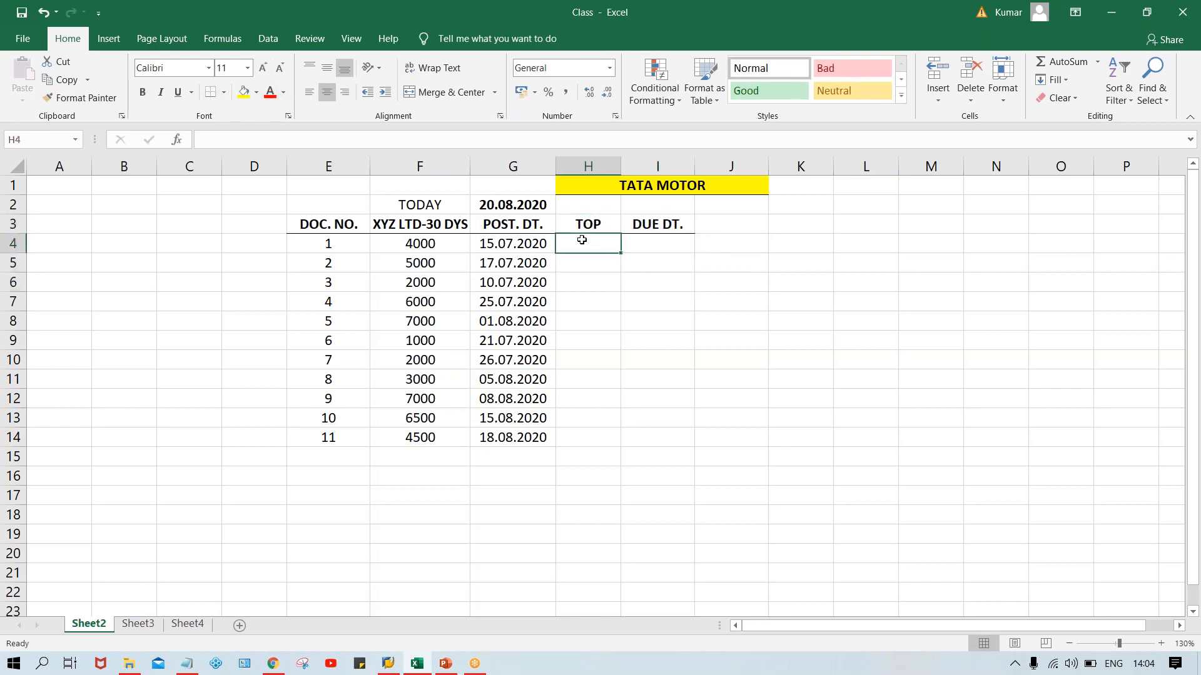
text(')
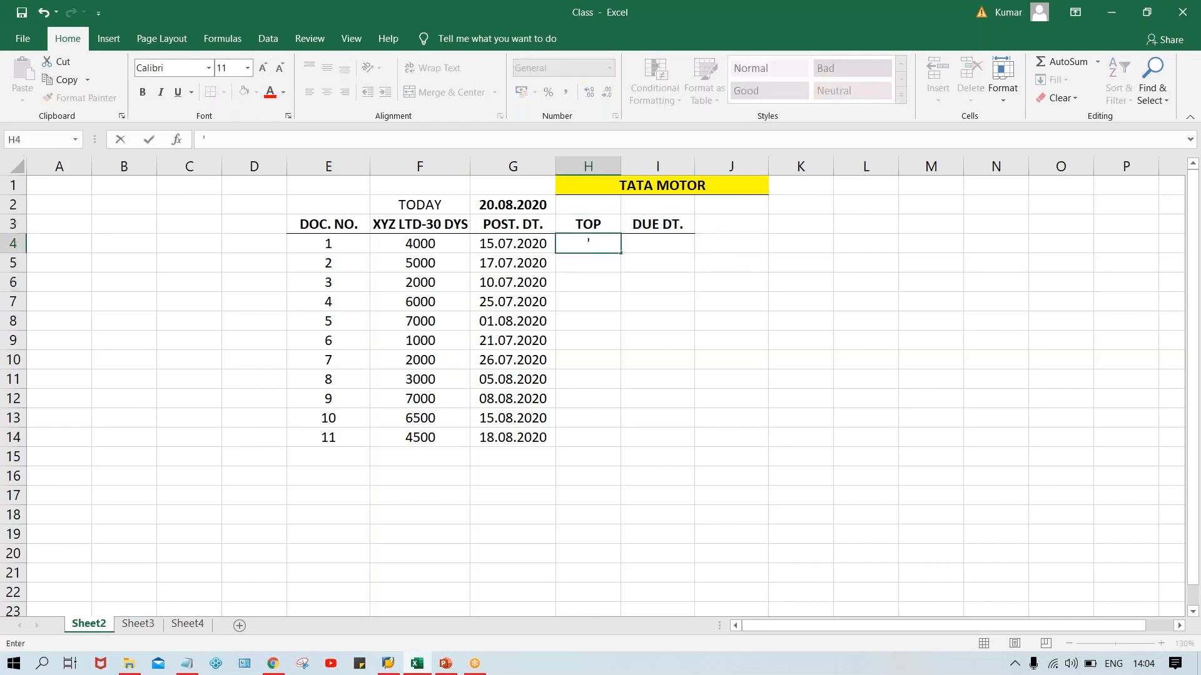
text(+30)
key(Return)
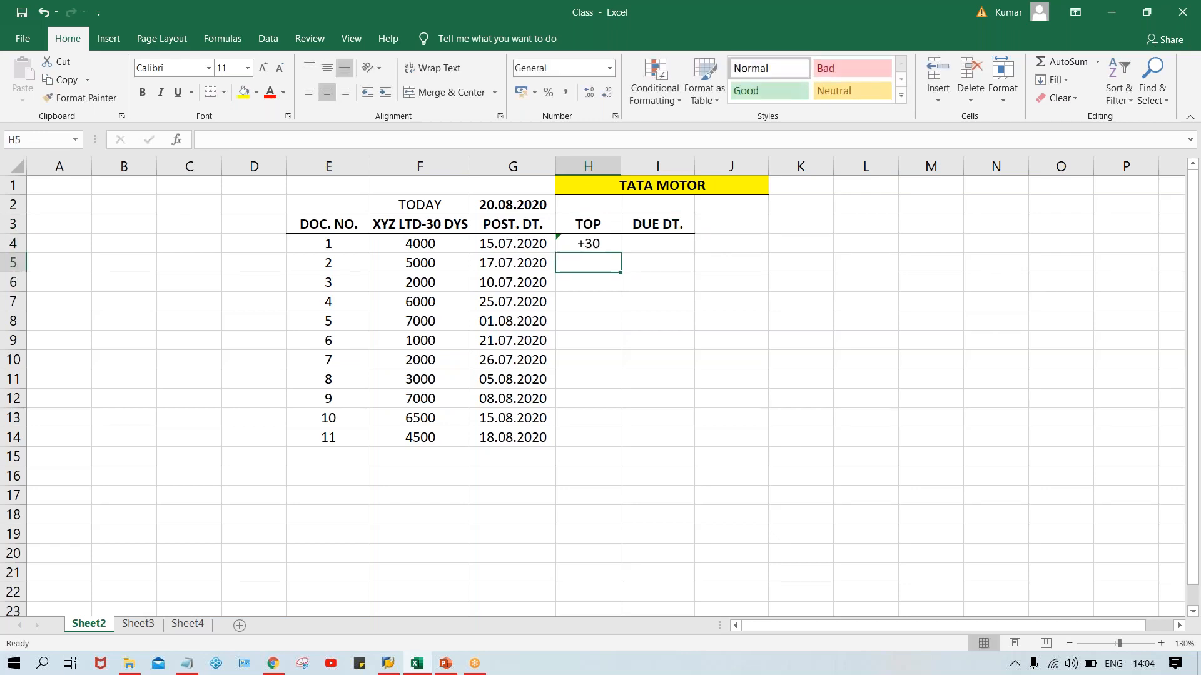
drag(586, 244, 596, 443)
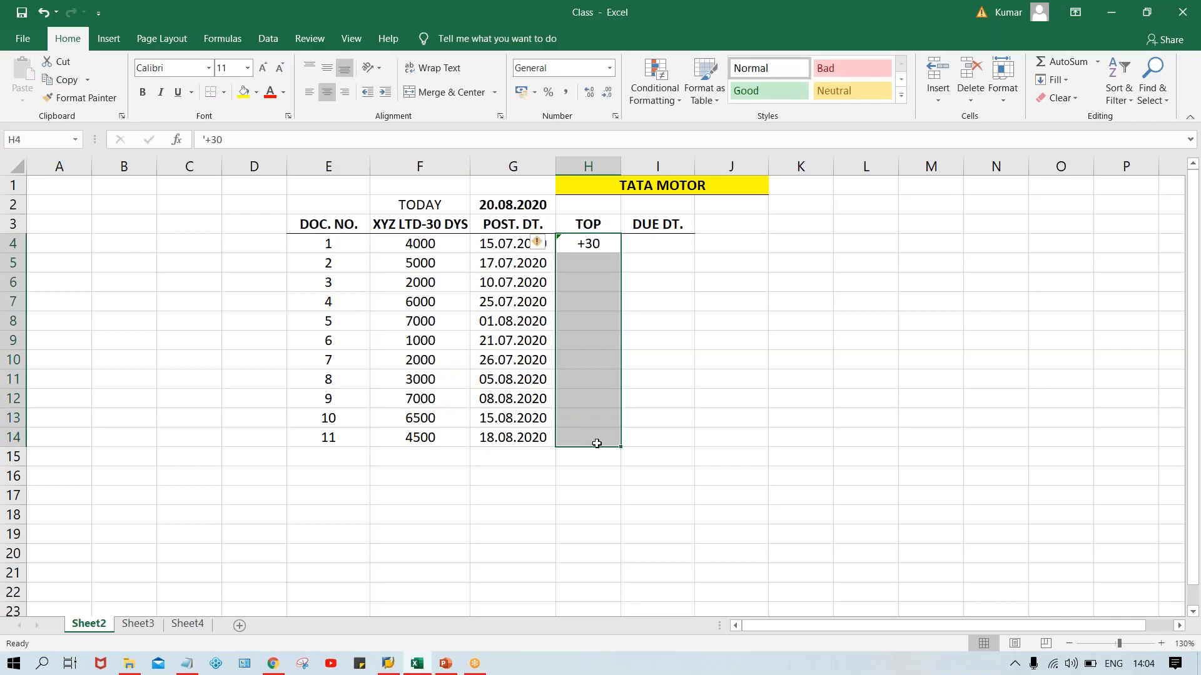
key(ctrl+d)
click(786, 319)
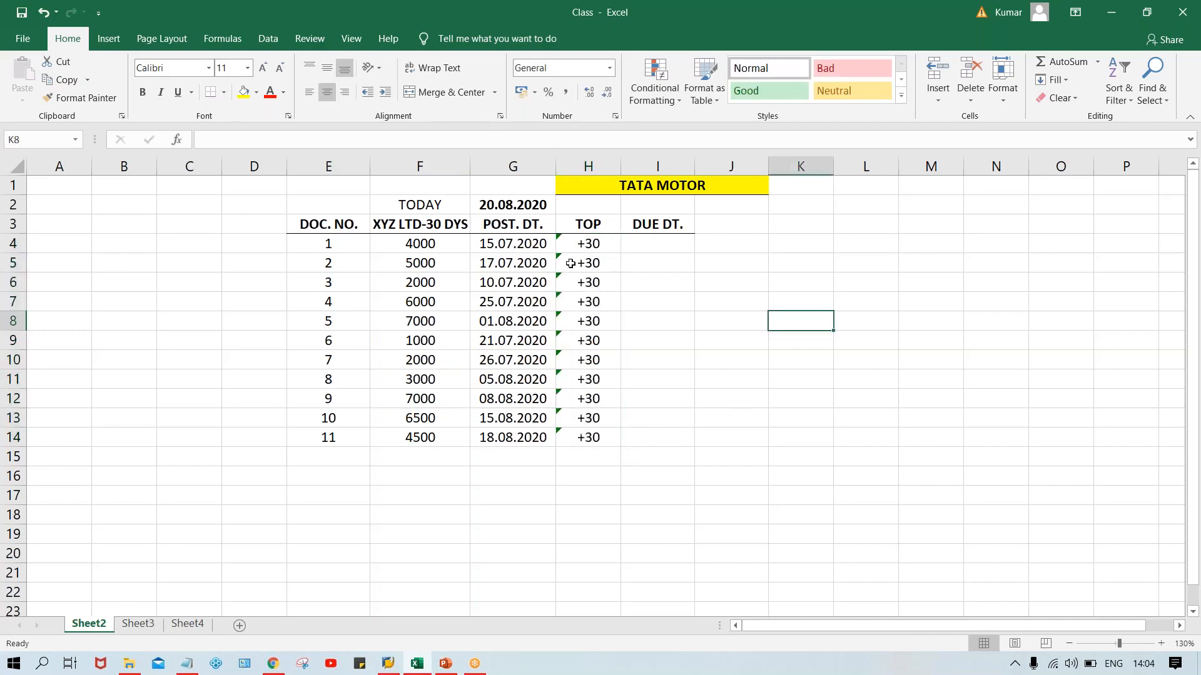
Examine the posting dates alongside their +30 payment terms to work out the first document's due date.
click(538, 245)
click(598, 239)
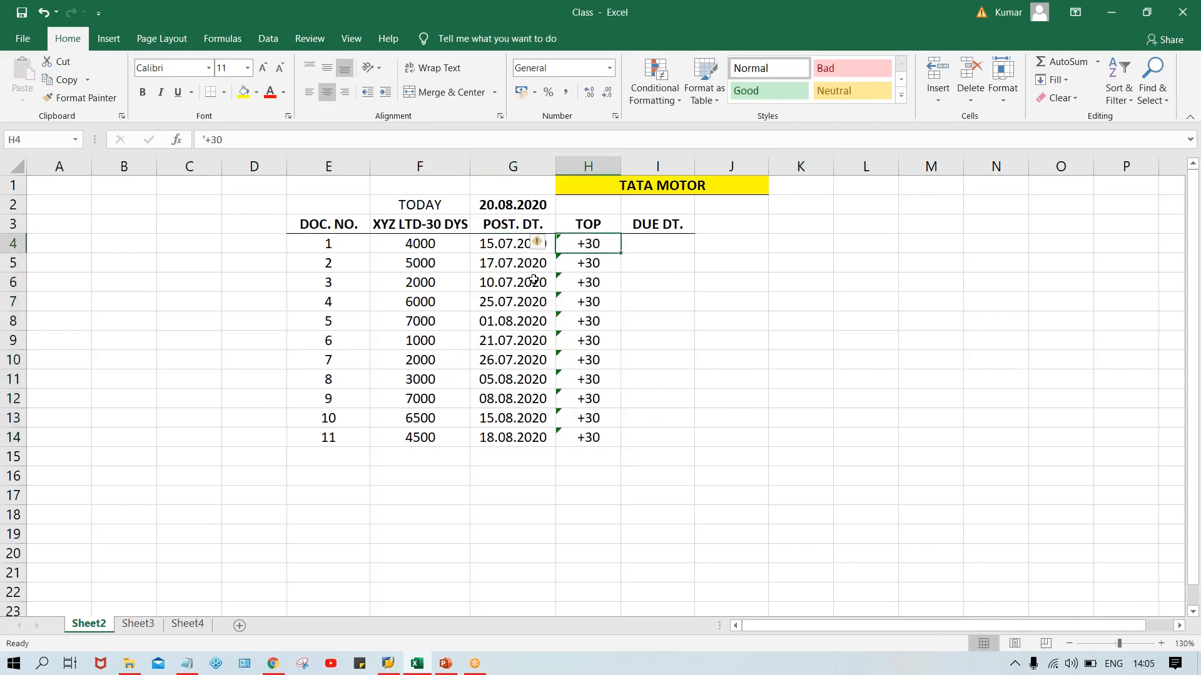
click(519, 269)
click(602, 264)
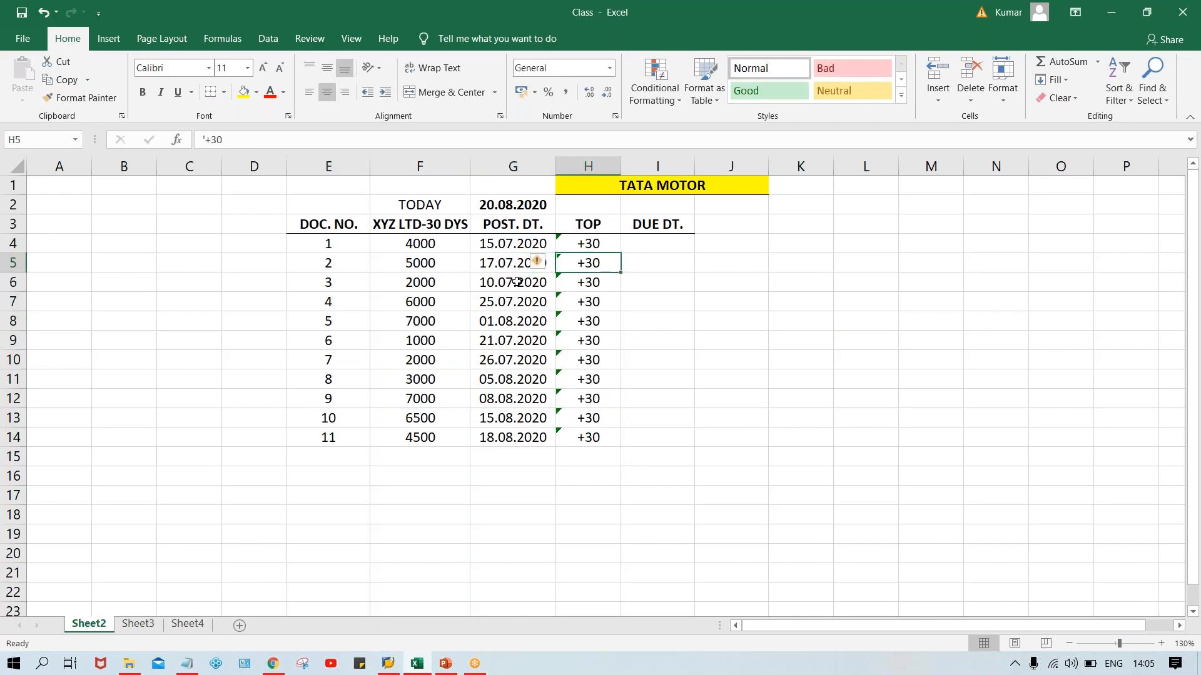
click(516, 281)
click(600, 284)
click(504, 316)
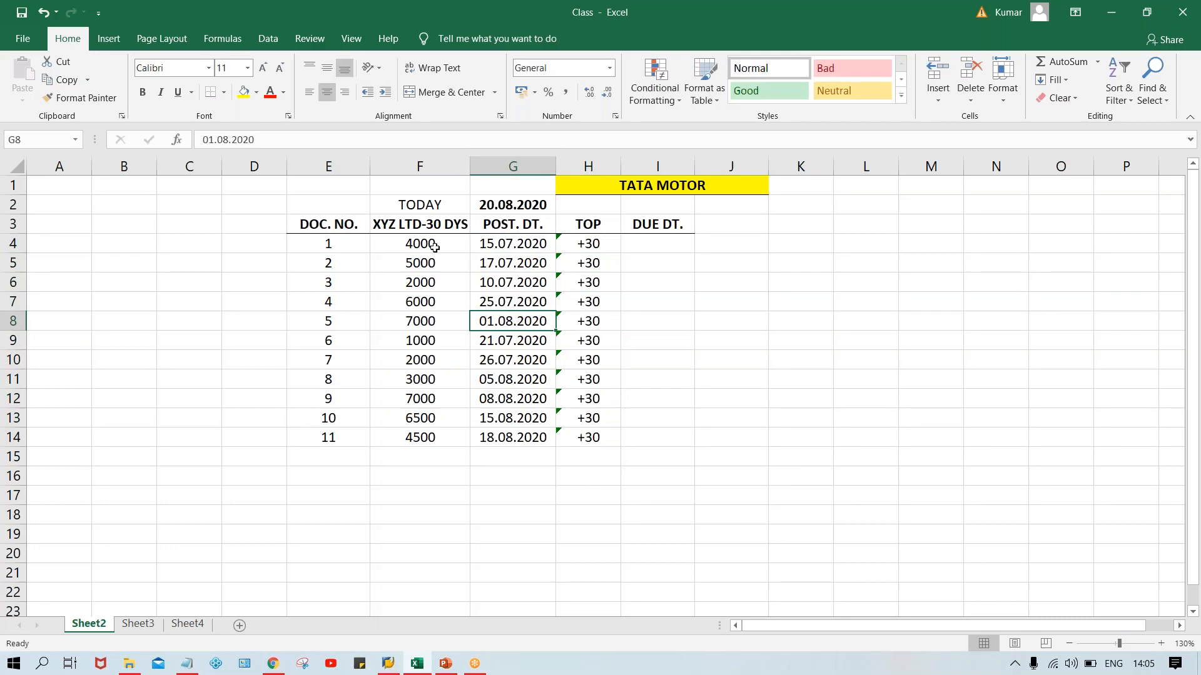
click(419, 218)
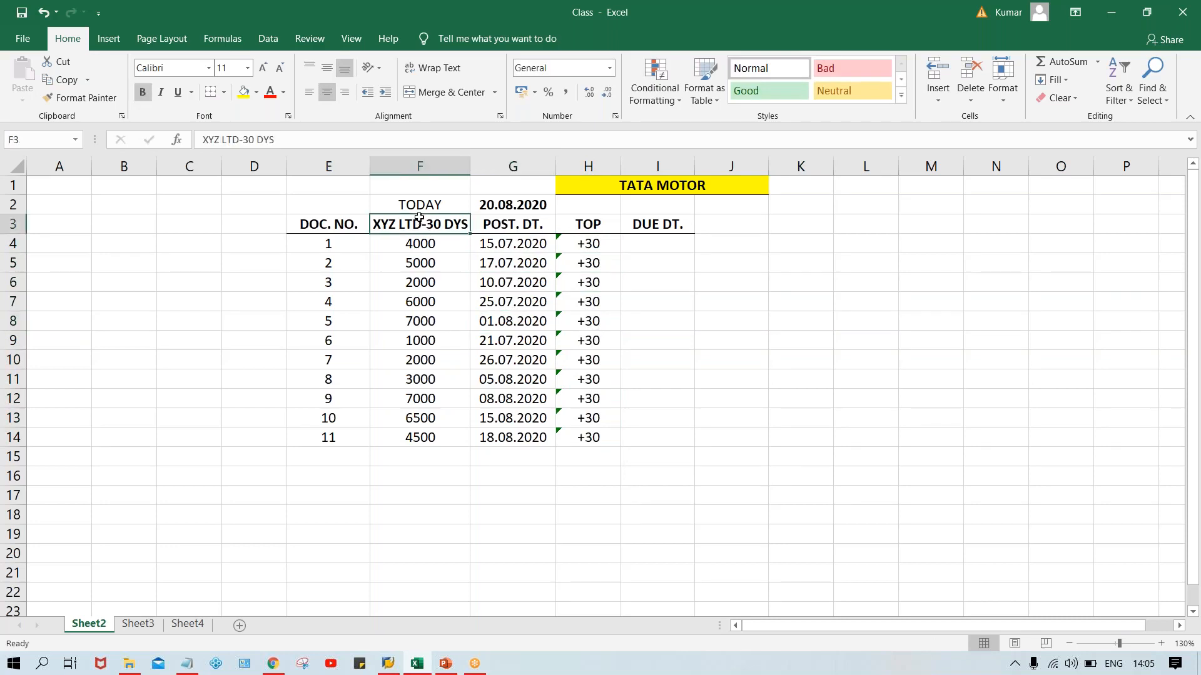
click(645, 244)
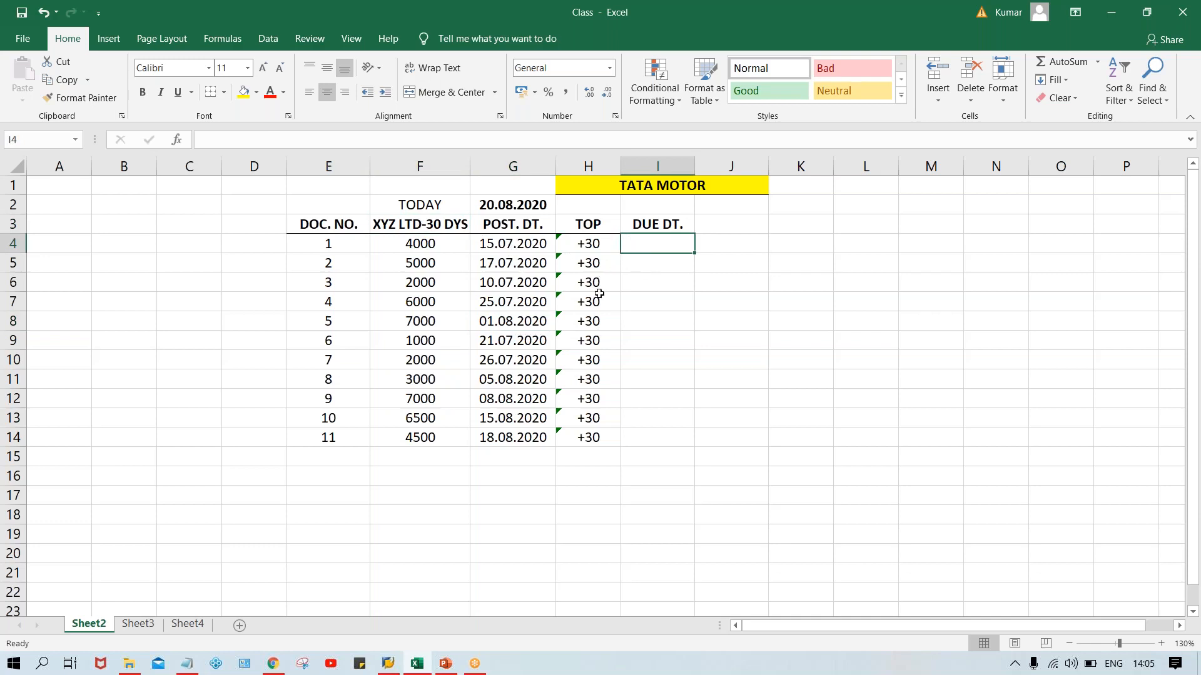
click(489, 243)
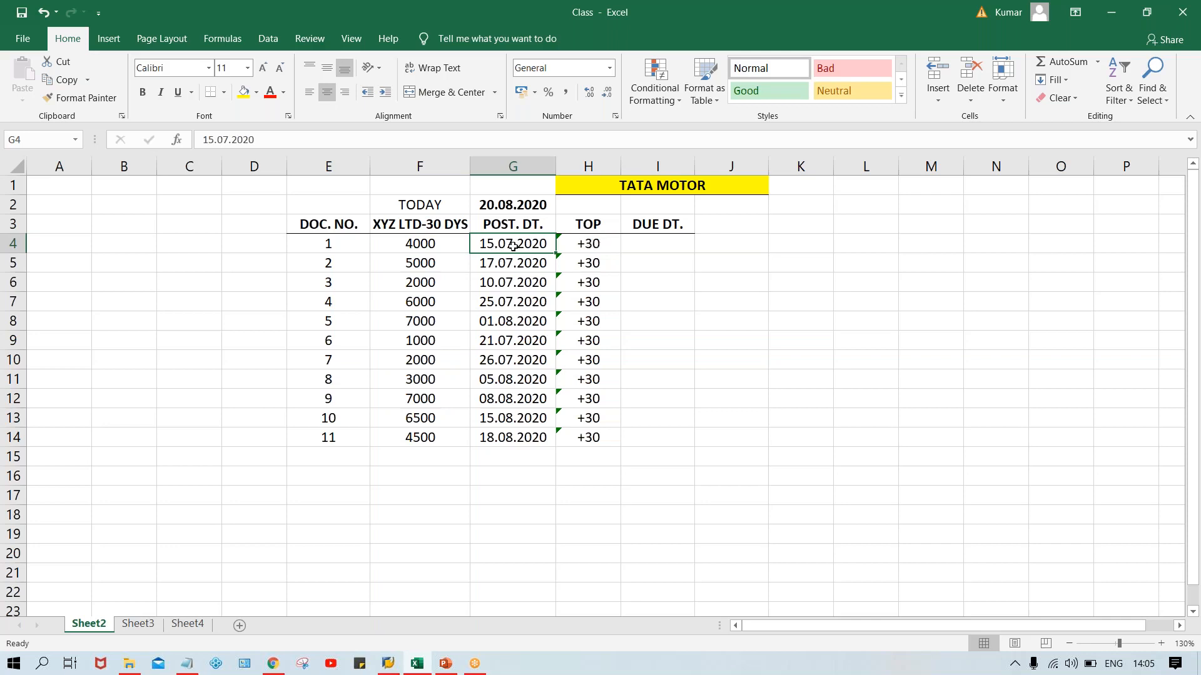
click(647, 245)
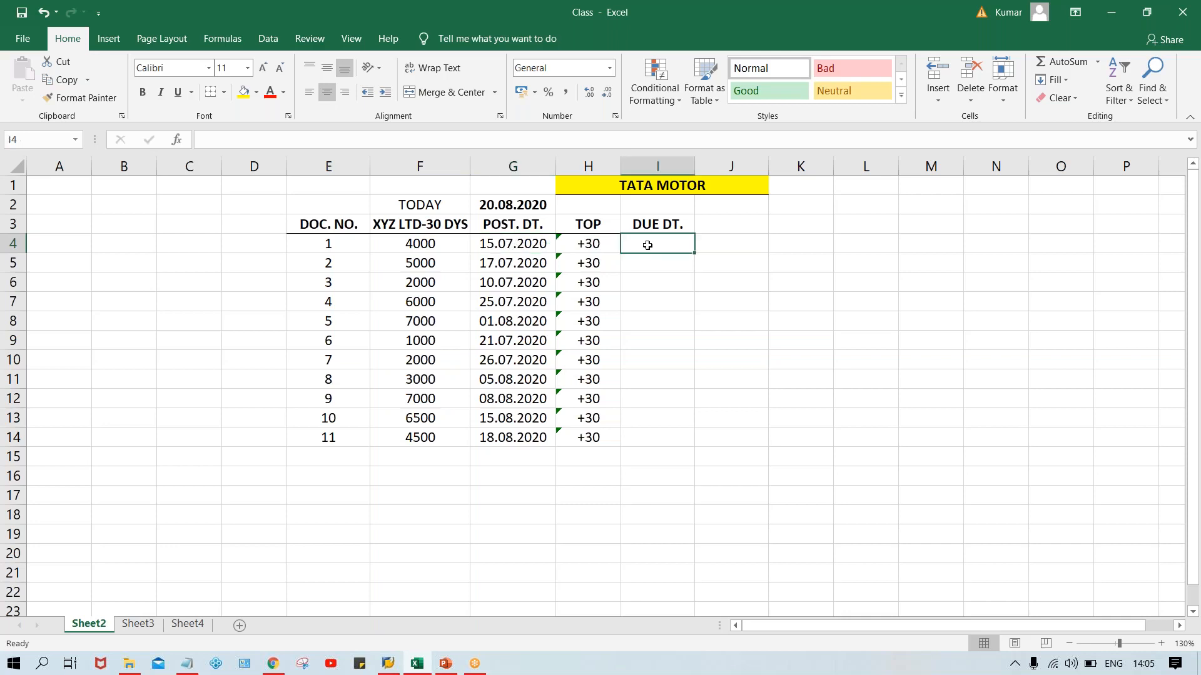
click(500, 243)
click(589, 250)
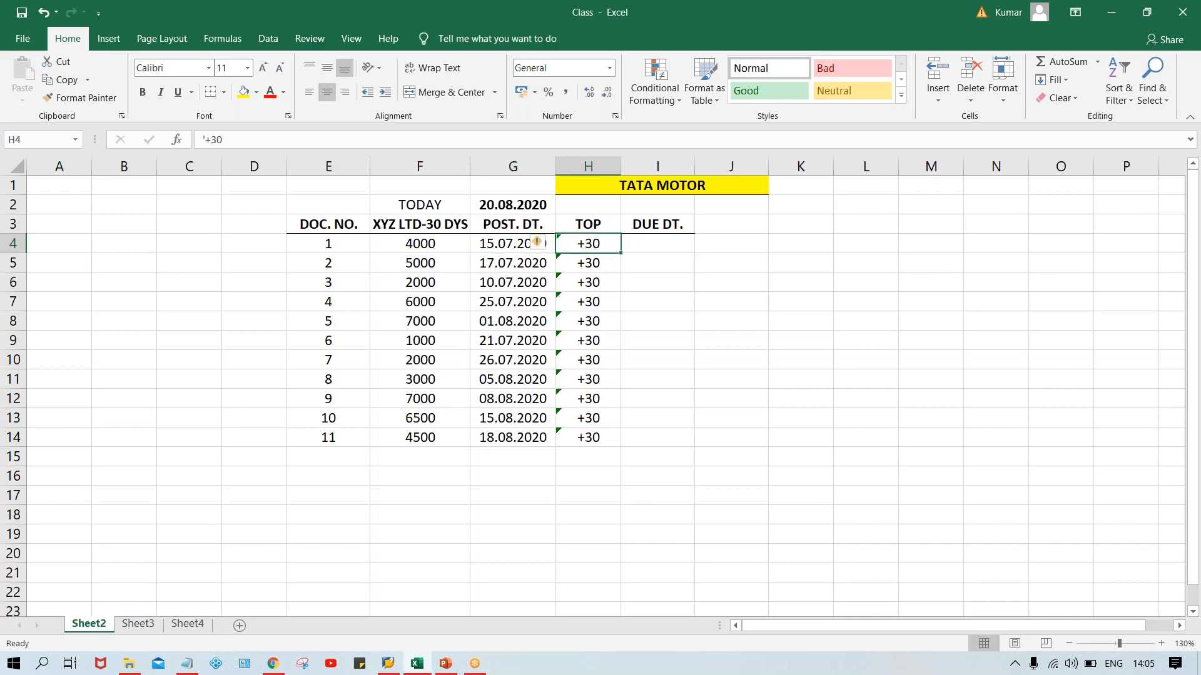
click(492, 249)
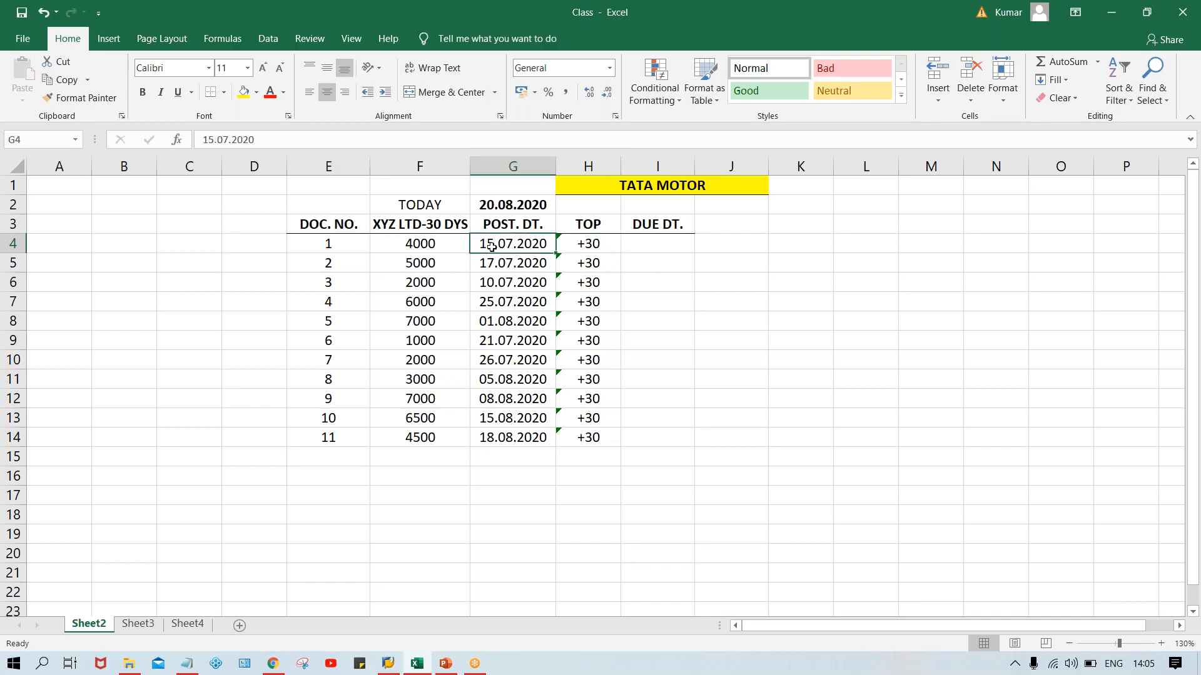
Enter the due date 15.08.2020 in I4 for document 1, and correct it to 14.08.2020.
click(651, 244)
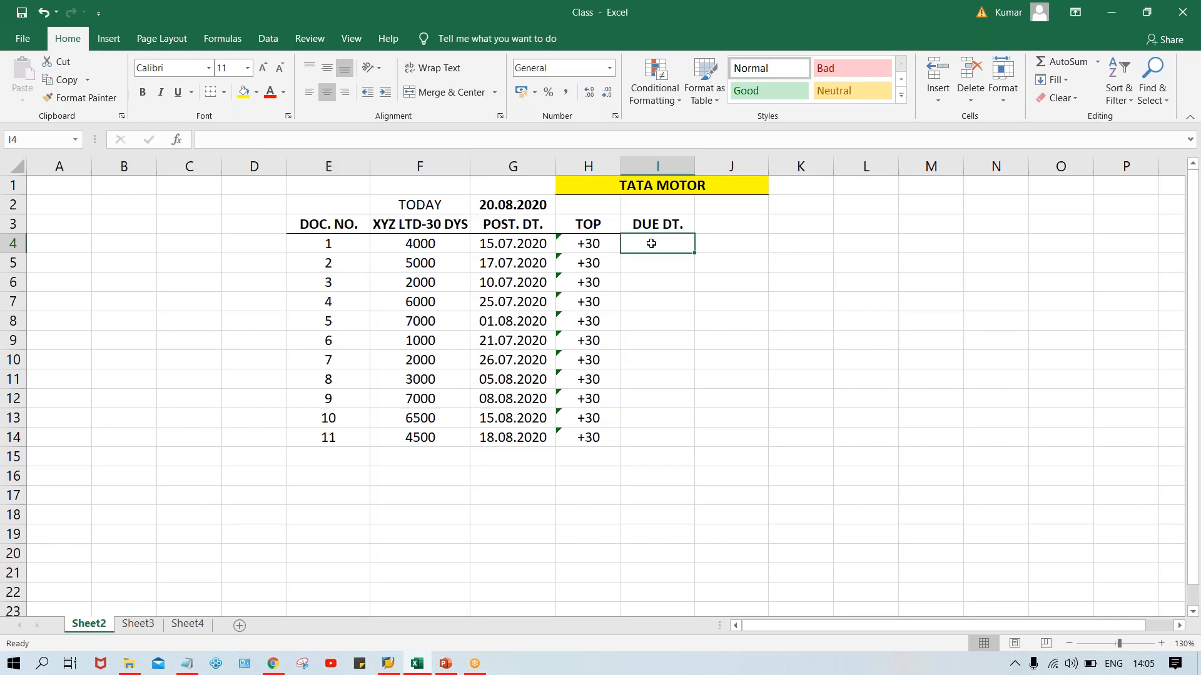
text(15.08.202)
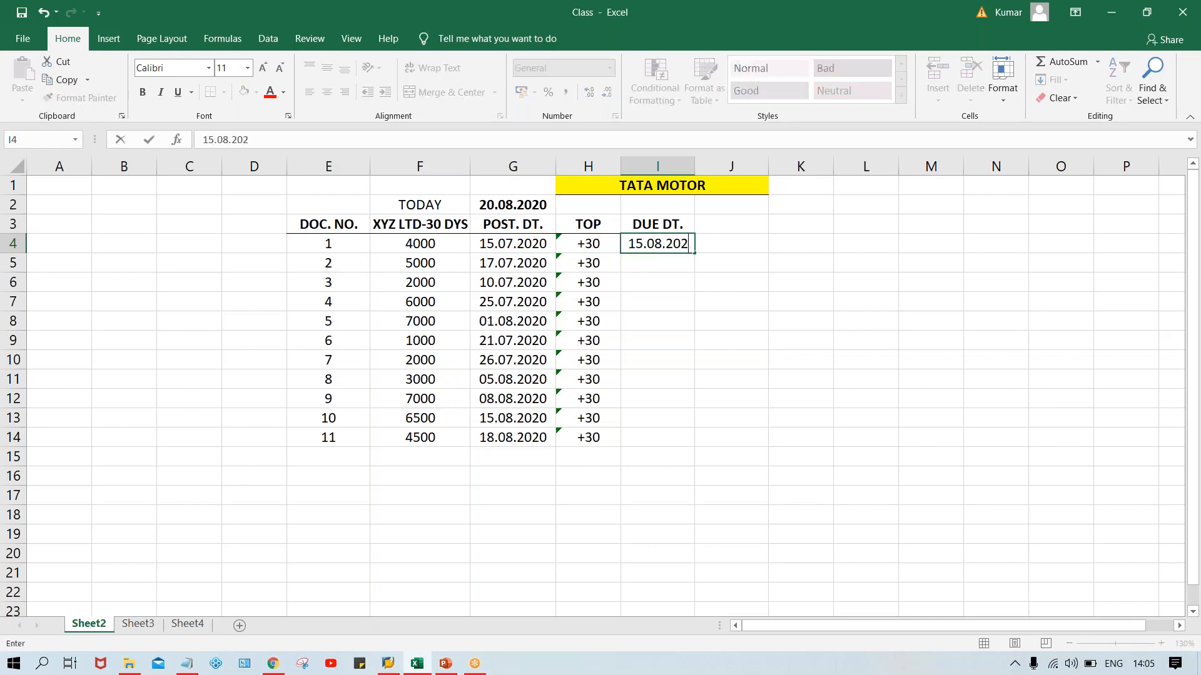
text(0)
key(Return)
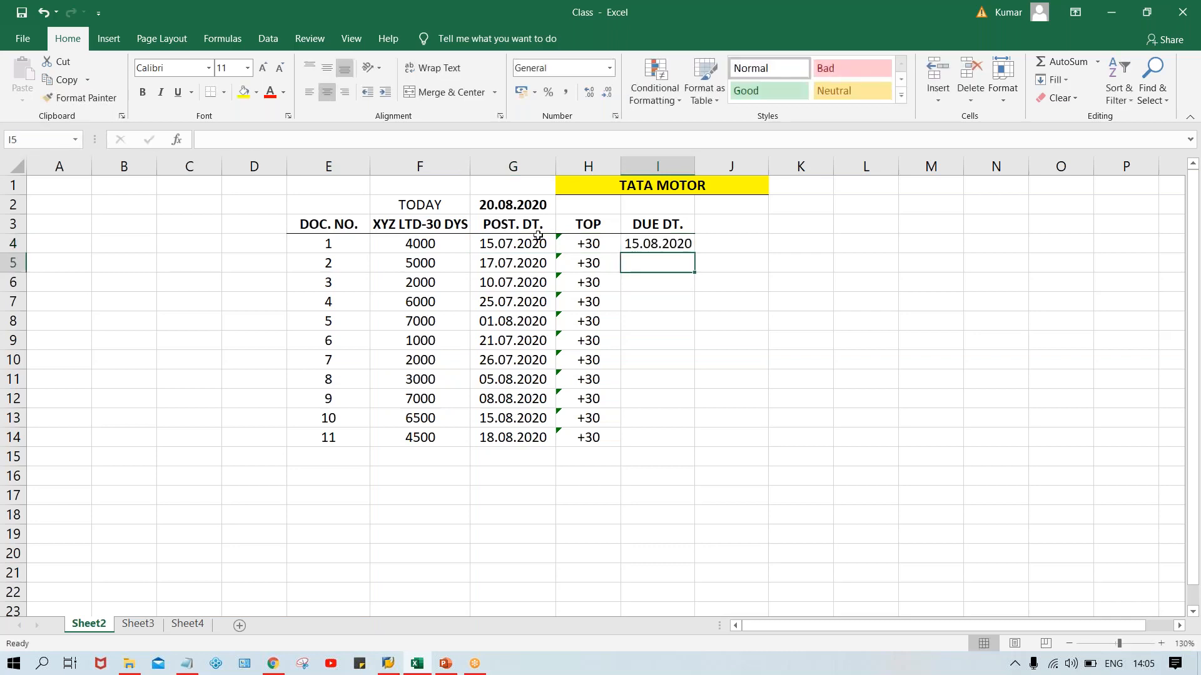
click(491, 244)
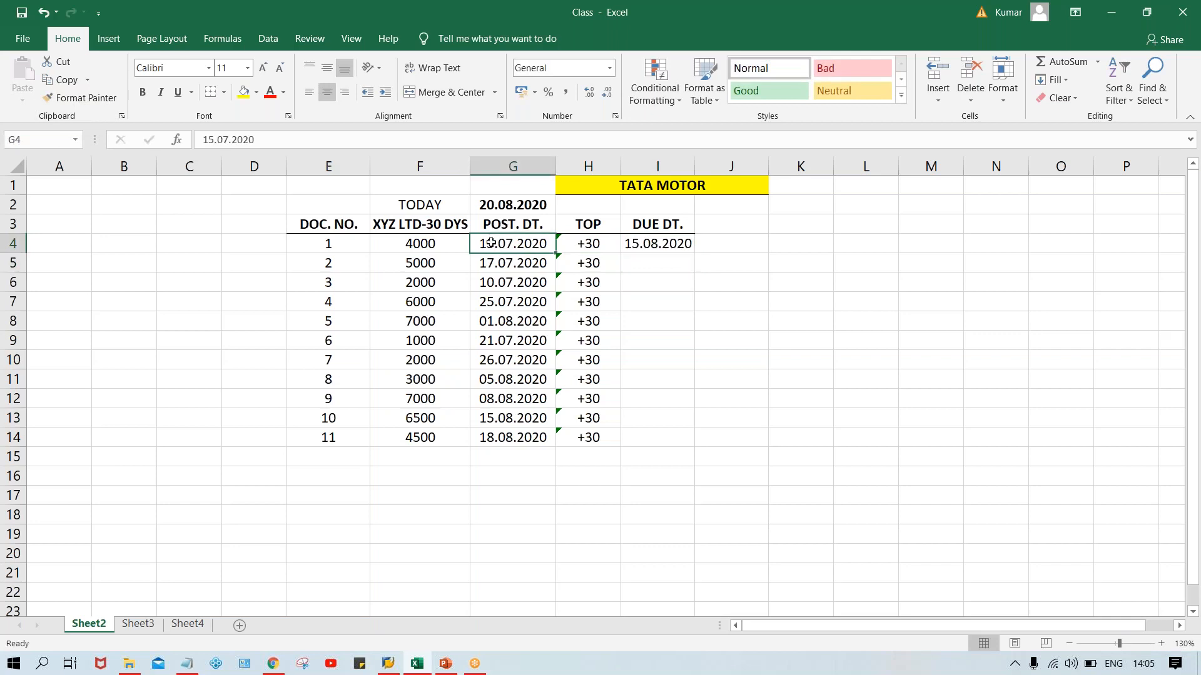
double_click(639, 243)
key(BackSpace)
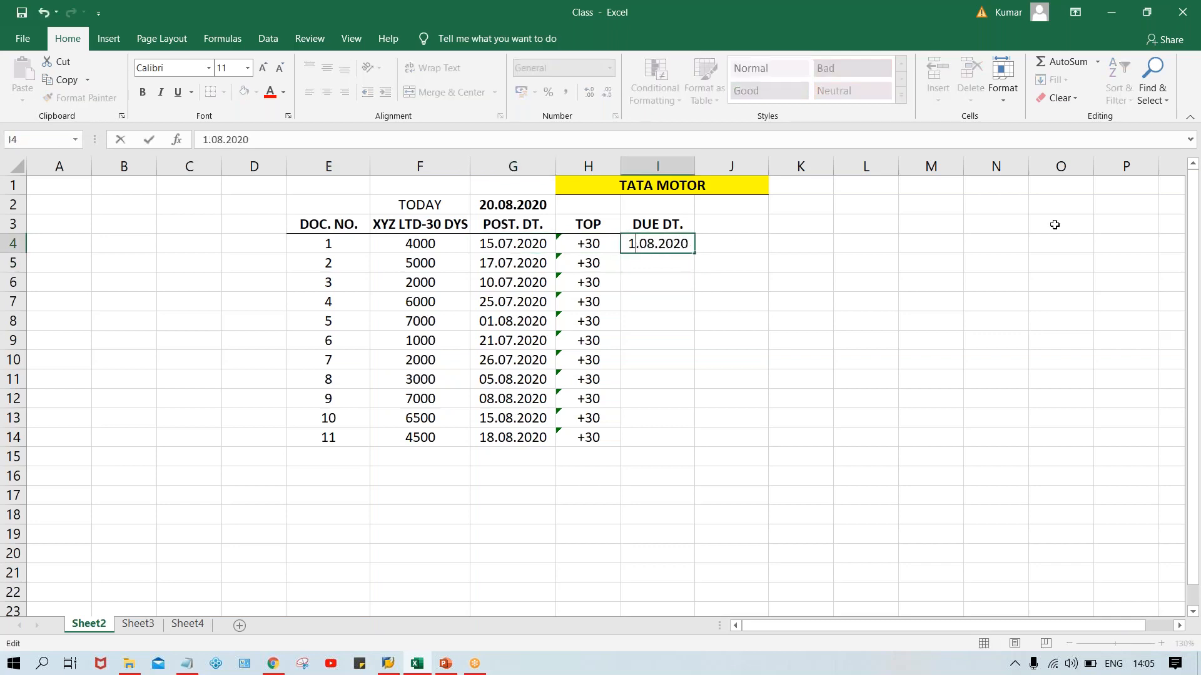
text(4)
key(Return)
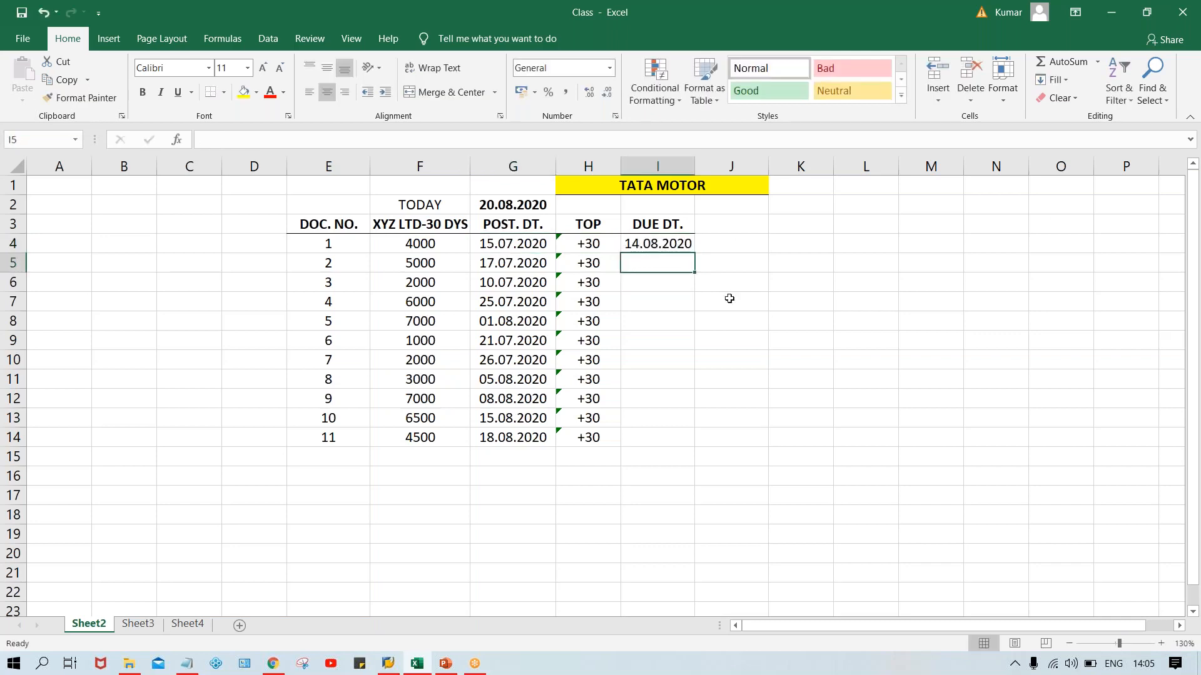
Copy the due date from I4 down to I5 and change it to 16.08.2020 for document 2.
click(501, 244)
click(646, 245)
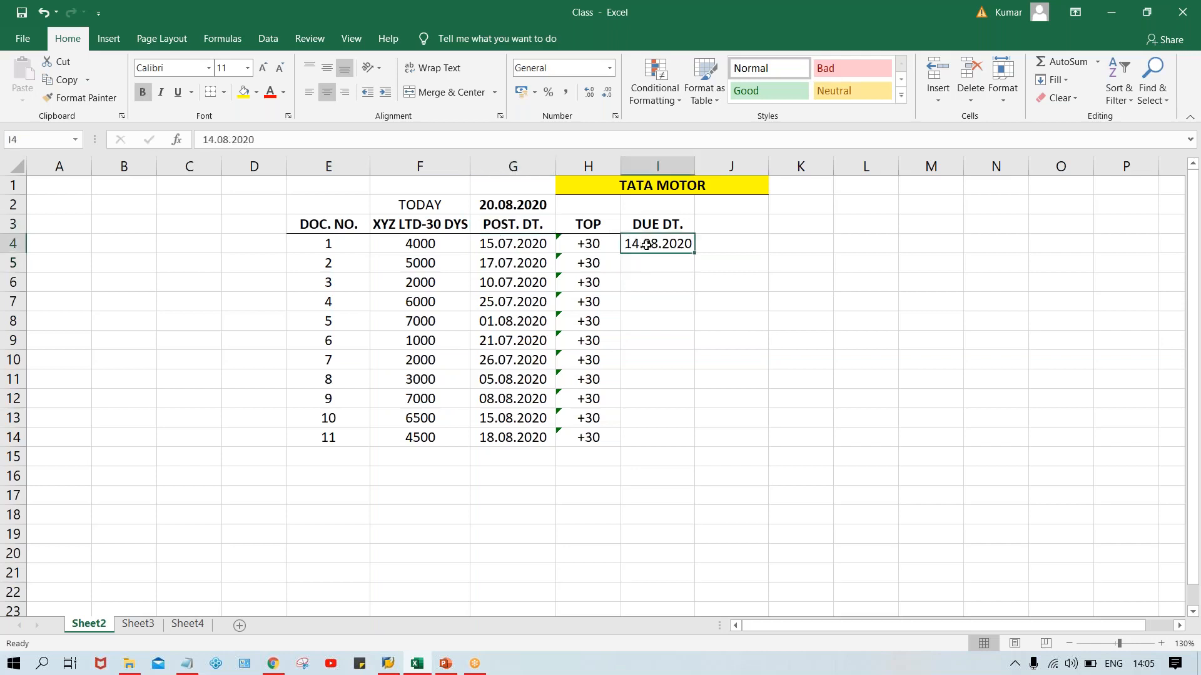
click(499, 264)
click(660, 262)
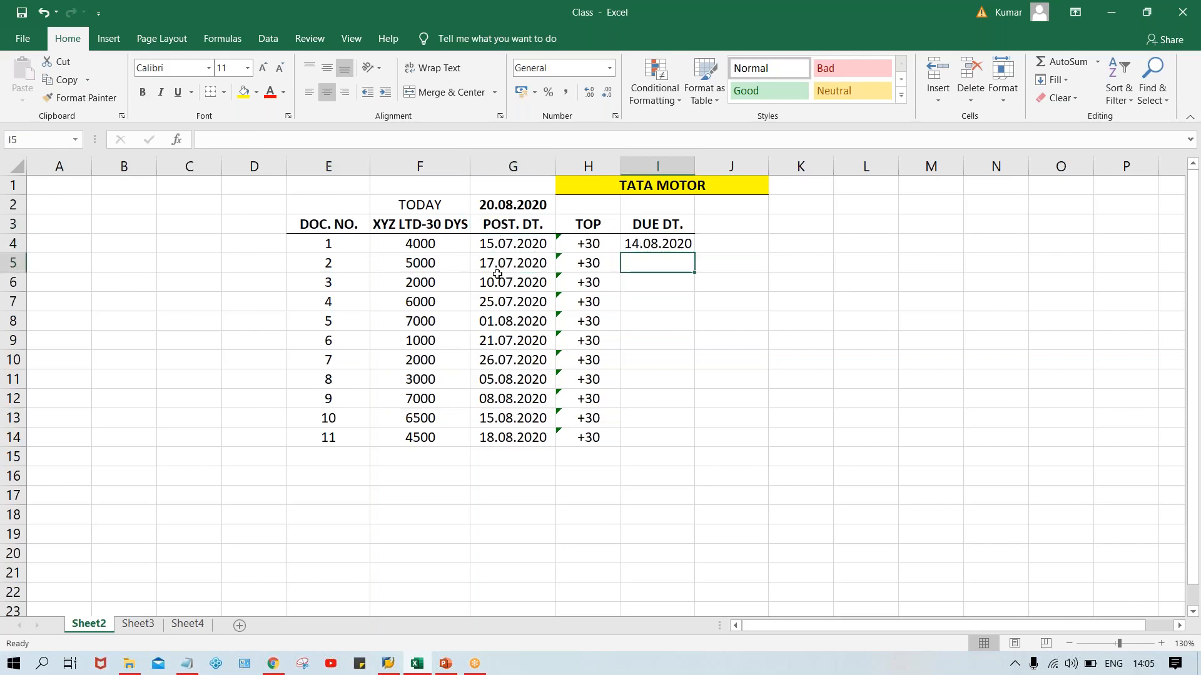
drag(498, 267, 501, 284)
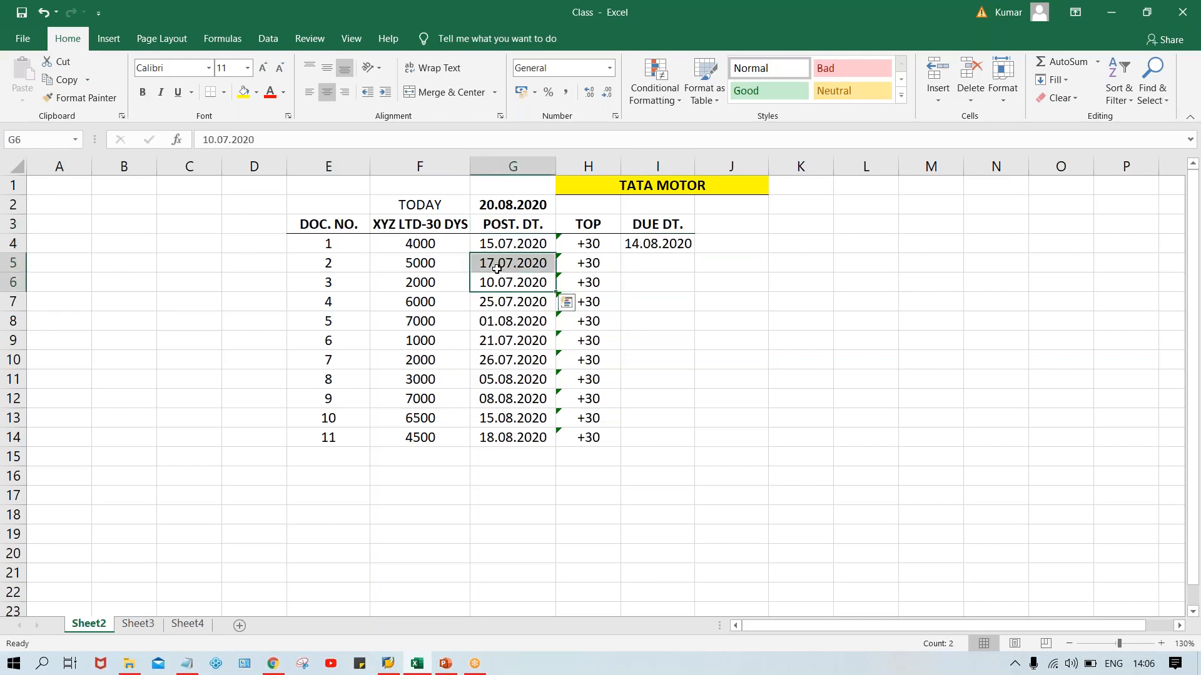
click(648, 266)
key(ctrl+d)
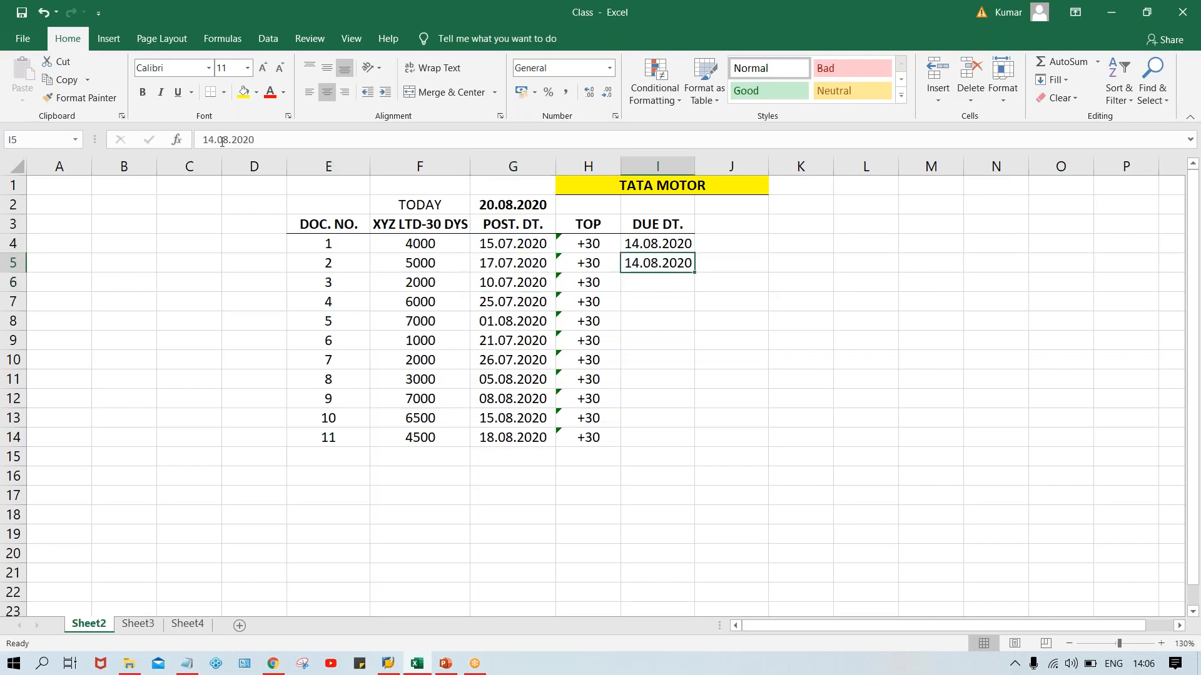
click(214, 139)
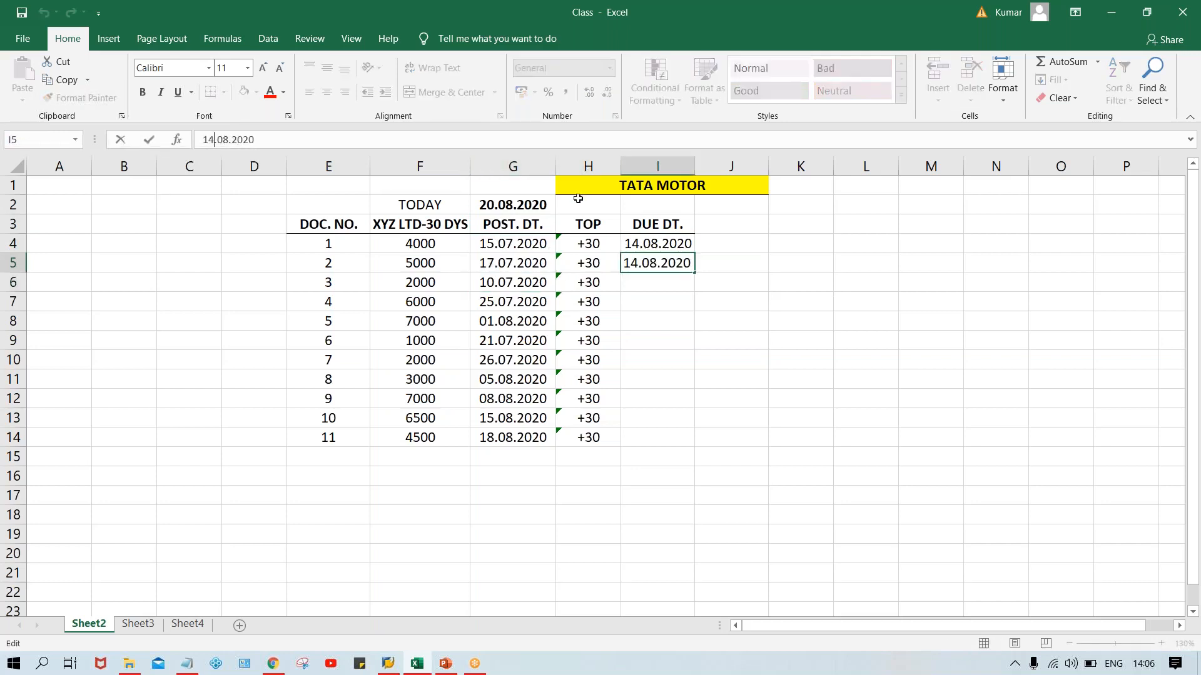
key(BackSpace)
text(6)
key(Return)
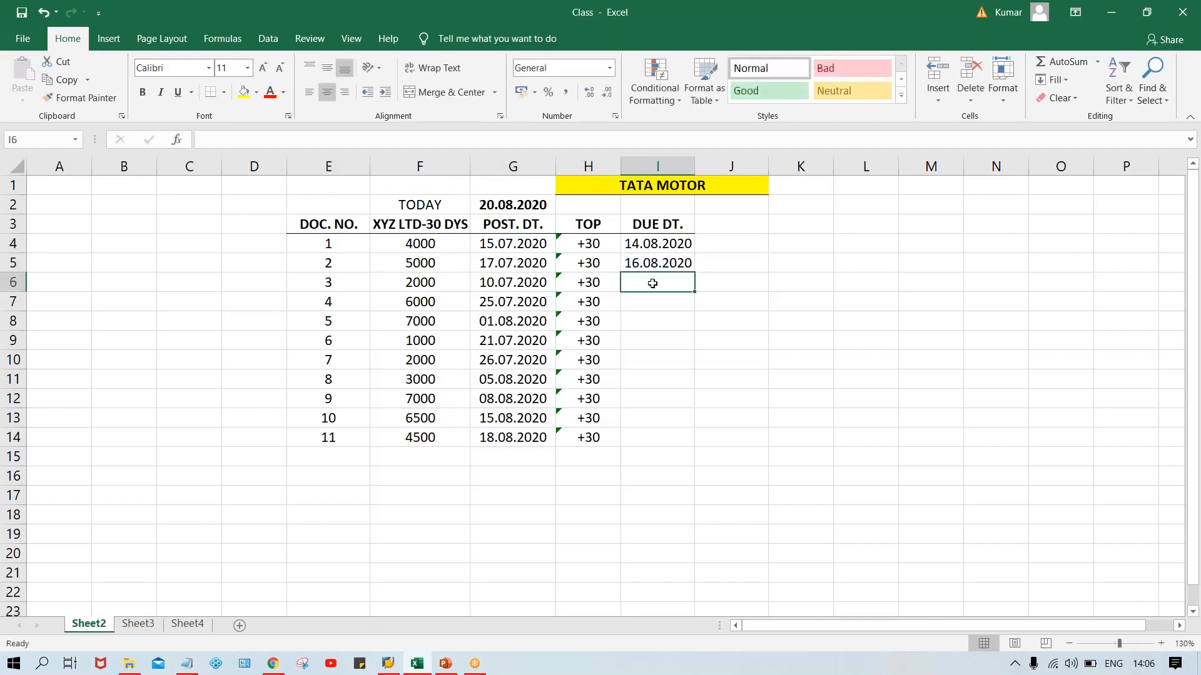
Fill the due date above into I6 and change it to 09.08.2020 for document 3.
key(ctrl+d)
double_click(632, 280)
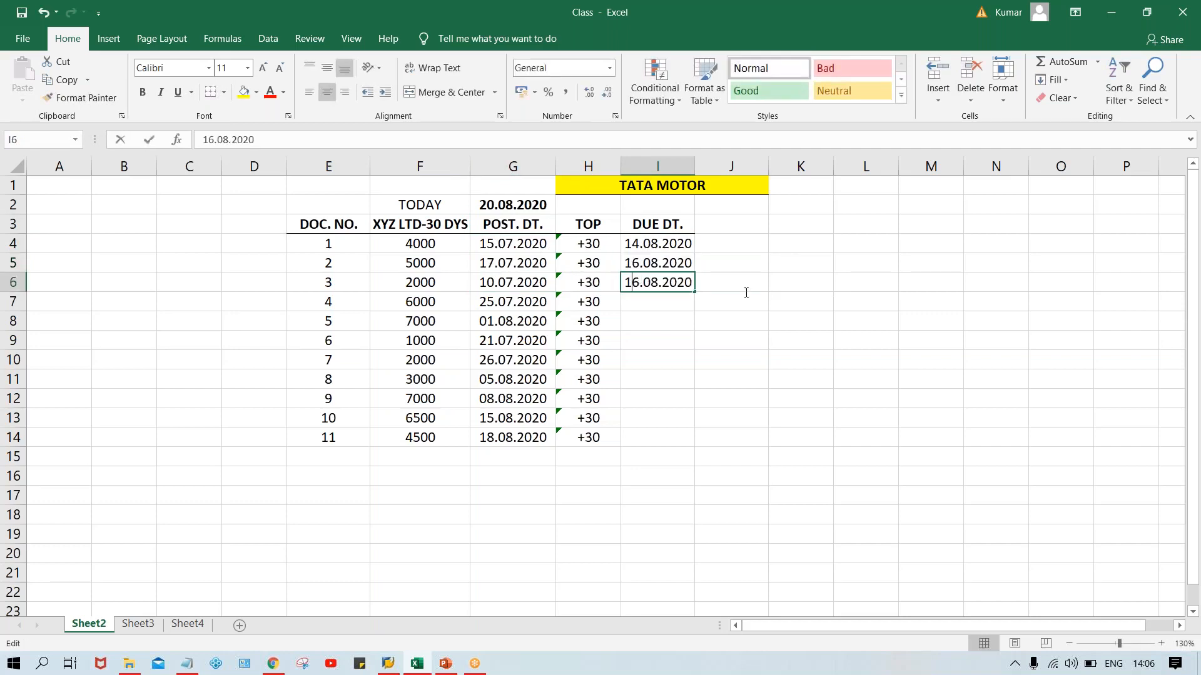
key(BackSpace)
key(BackSpace)
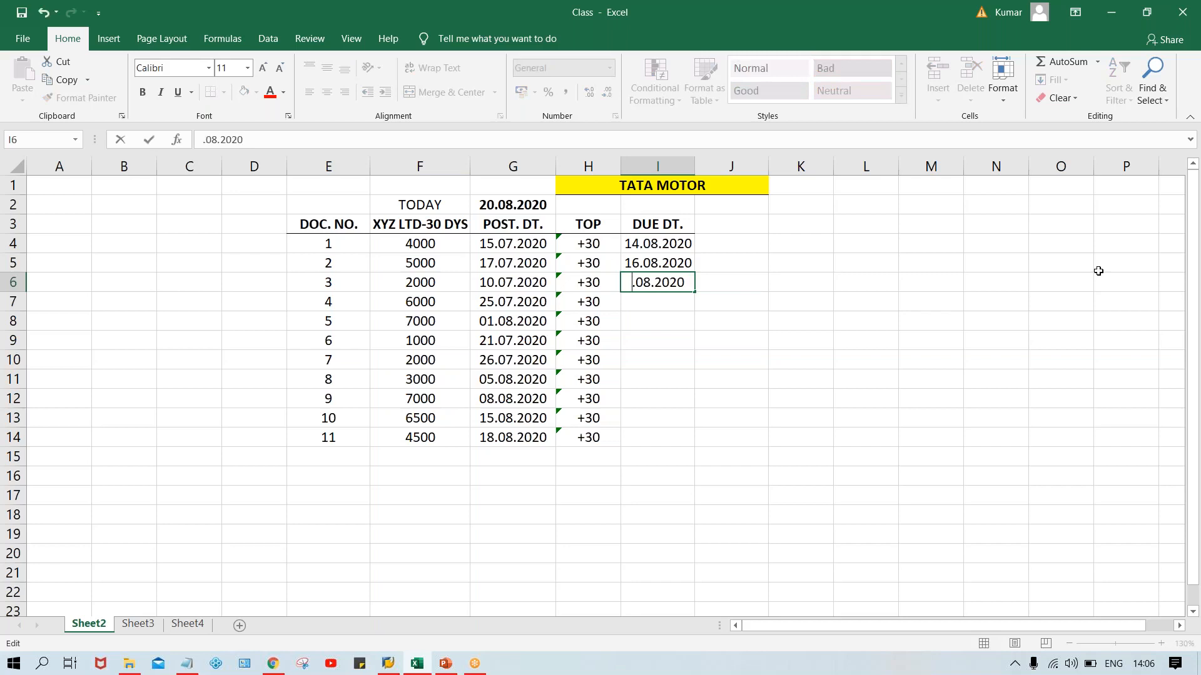
text(09)
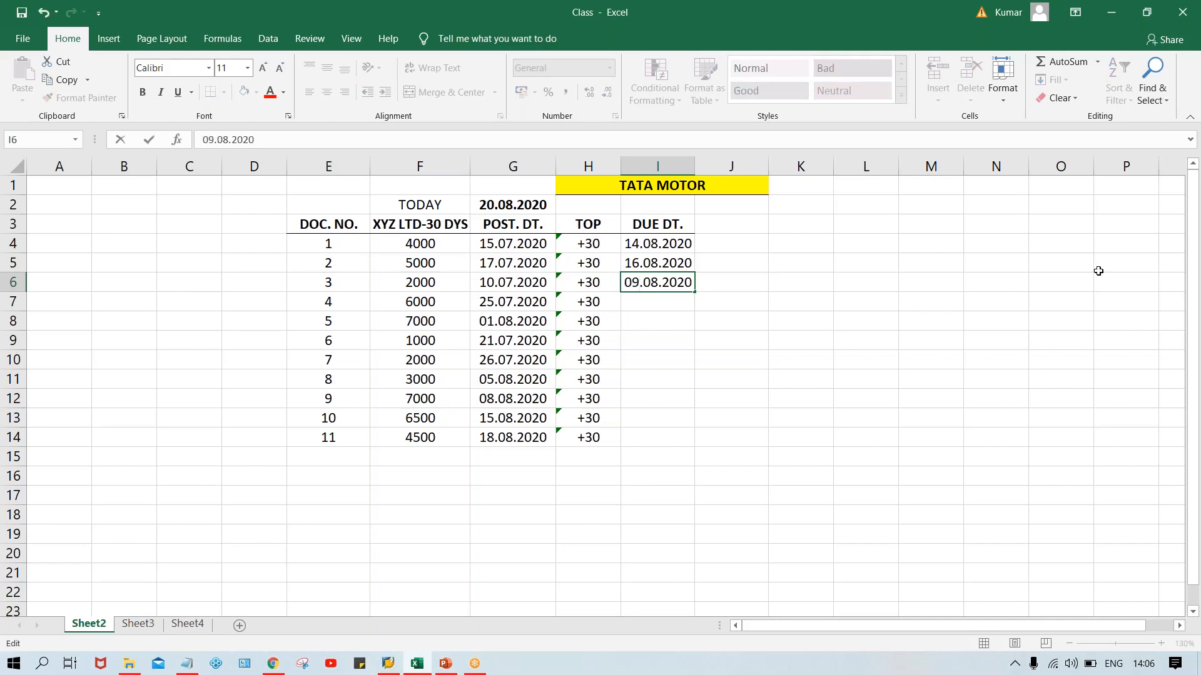
key(Return)
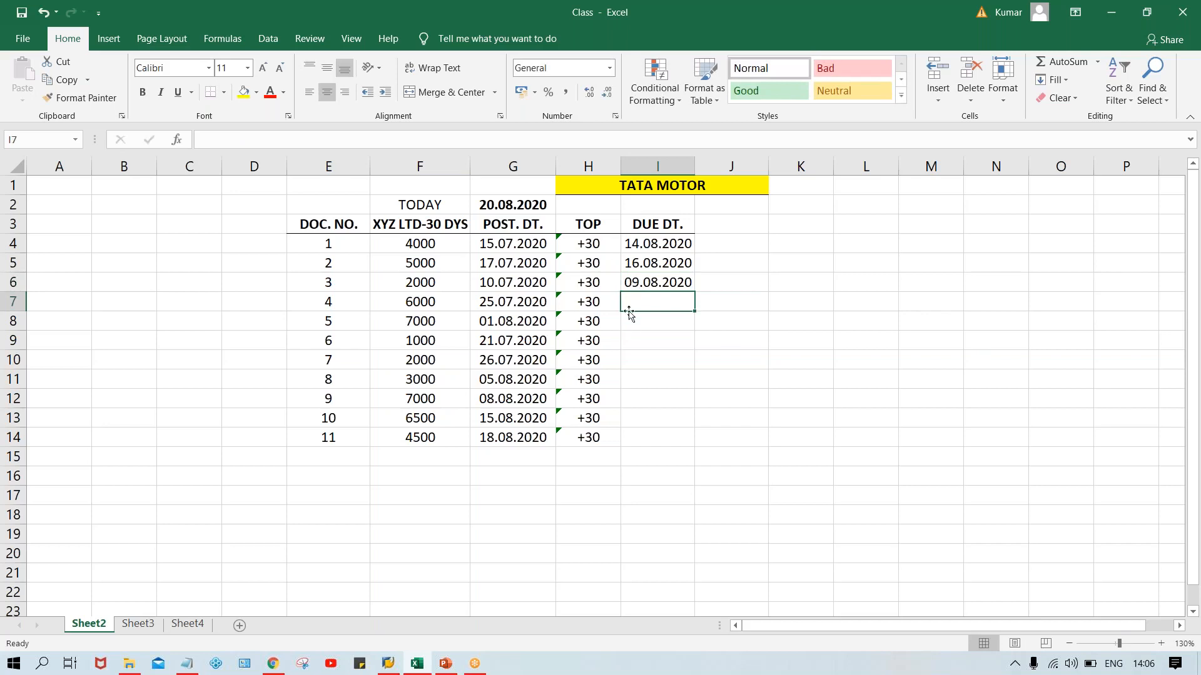
Fill the due date above into I7 and change it to 24.08.2020 for document 4.
key(ctrl+d)
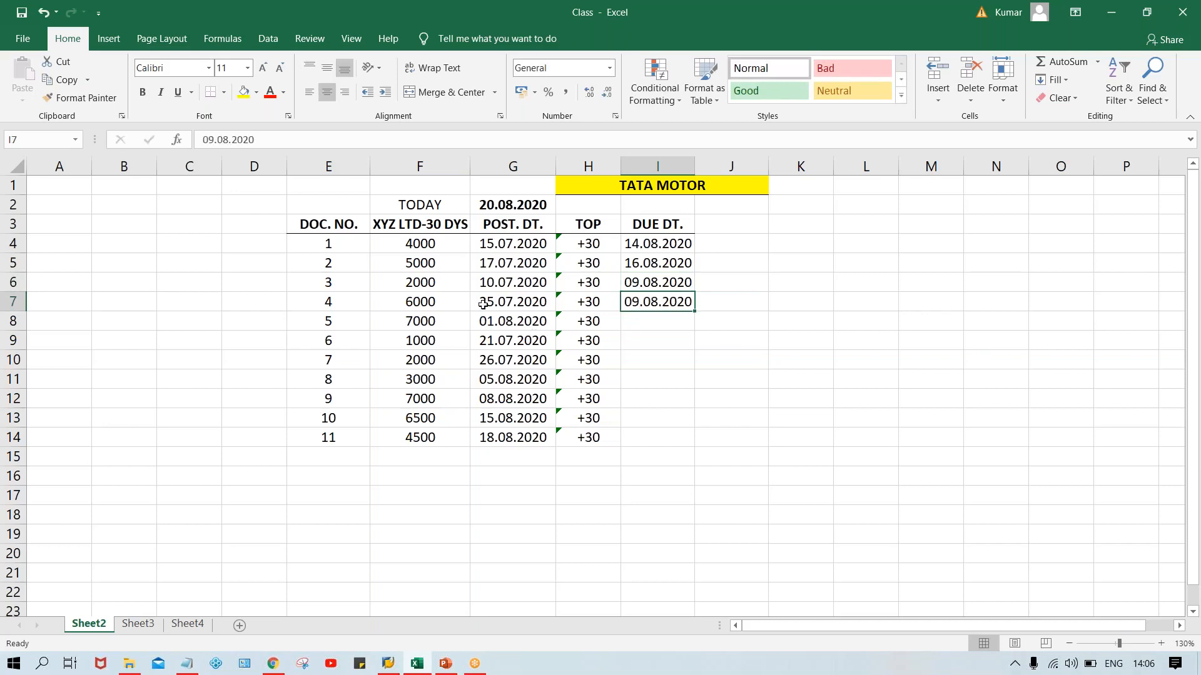
double_click(639, 301)
key(BackSpace)
key(BackSpace)
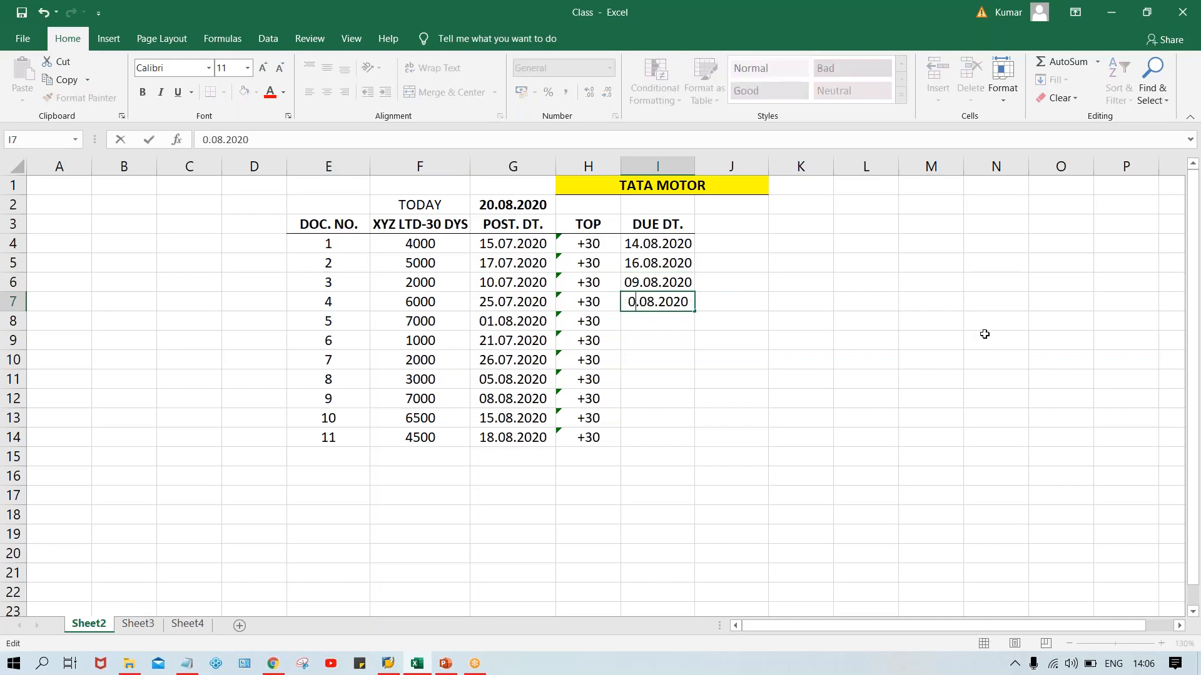
text(24)
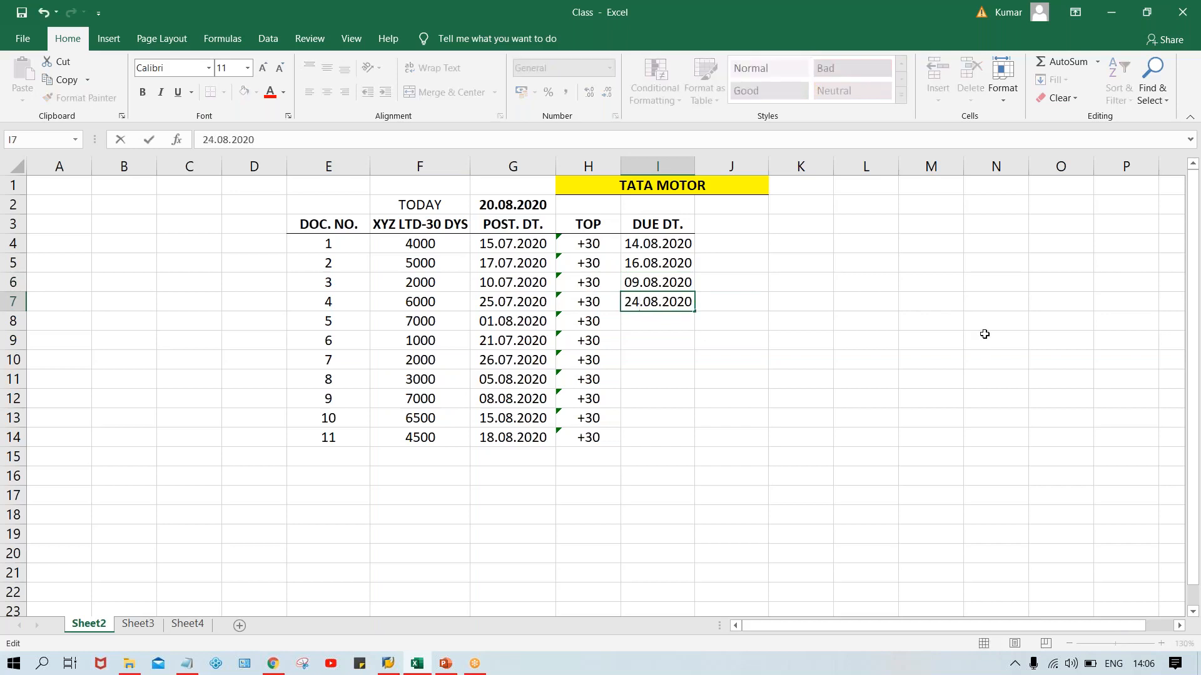
key(Return)
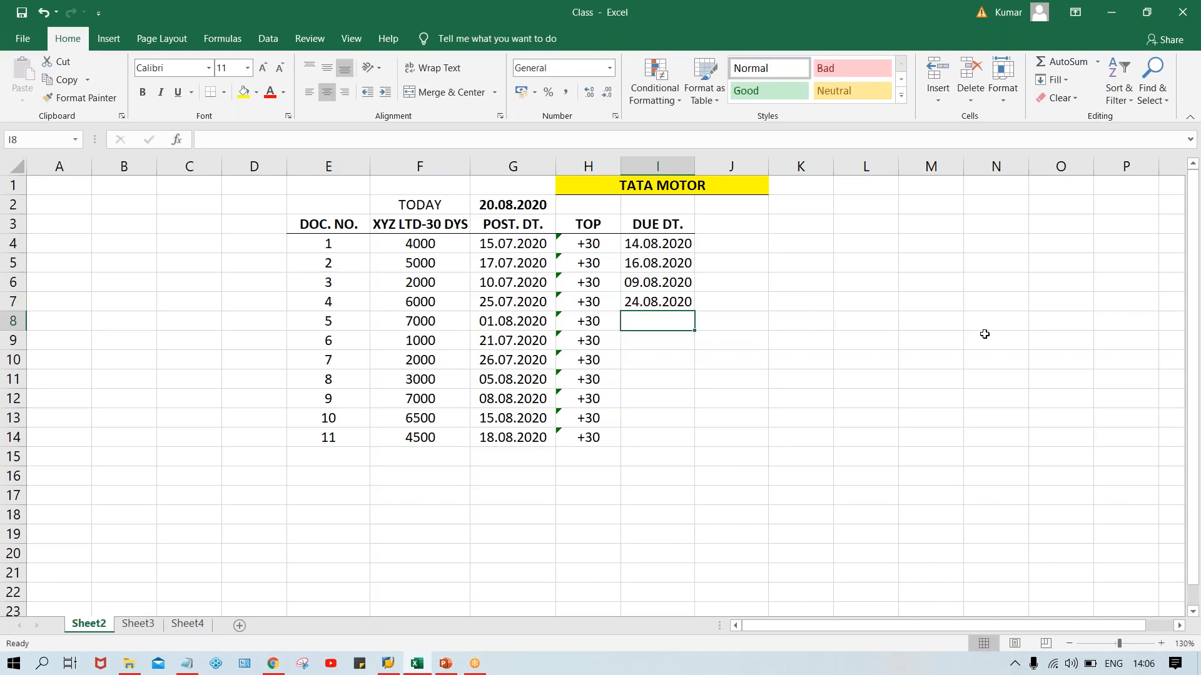
Enter the due date 31.08.2020 in I8 for document 5.
text(30.)
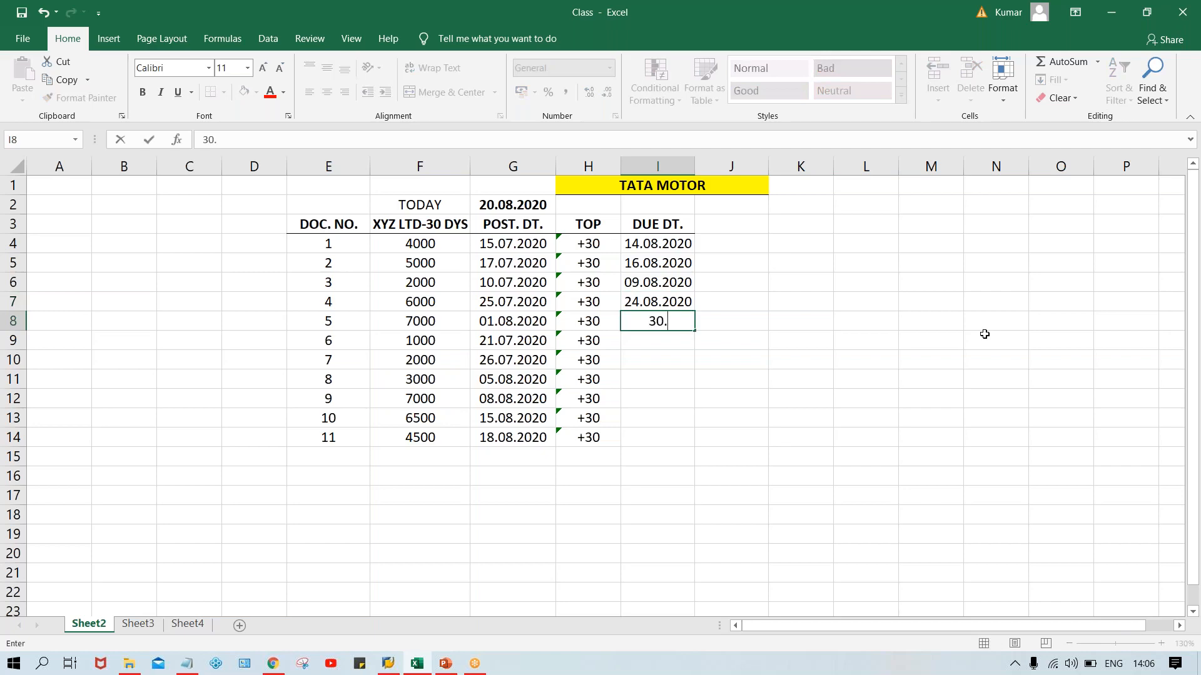
key(BackSpace)
key(BackSpace)
text(1.0)
text(8.2020)
key(Return)
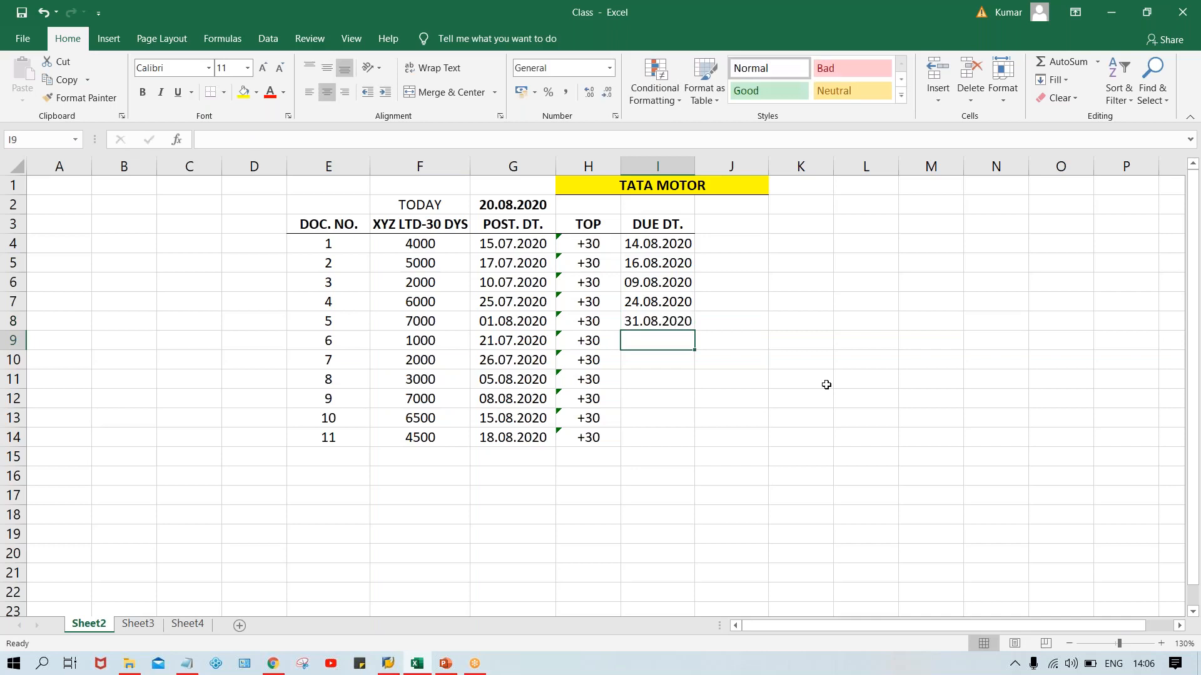
Check document 6's posting date in G9 and enter its due date 20.08.2020 in I9.
click(487, 338)
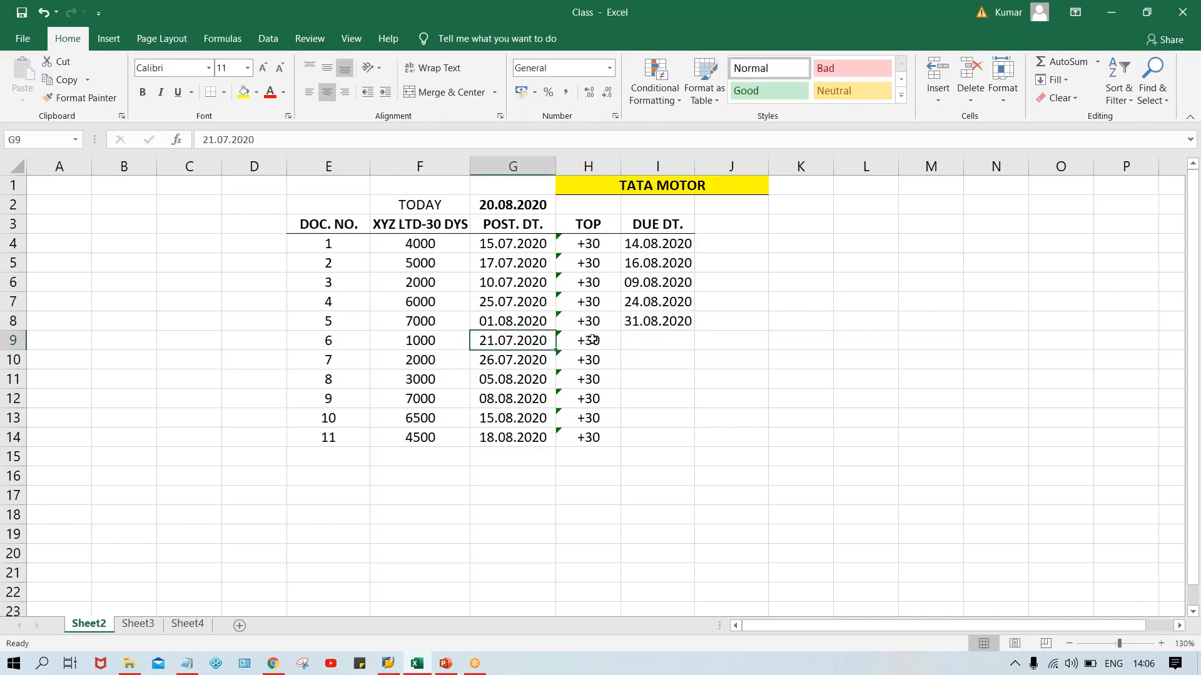
click(661, 335)
text(20.0)
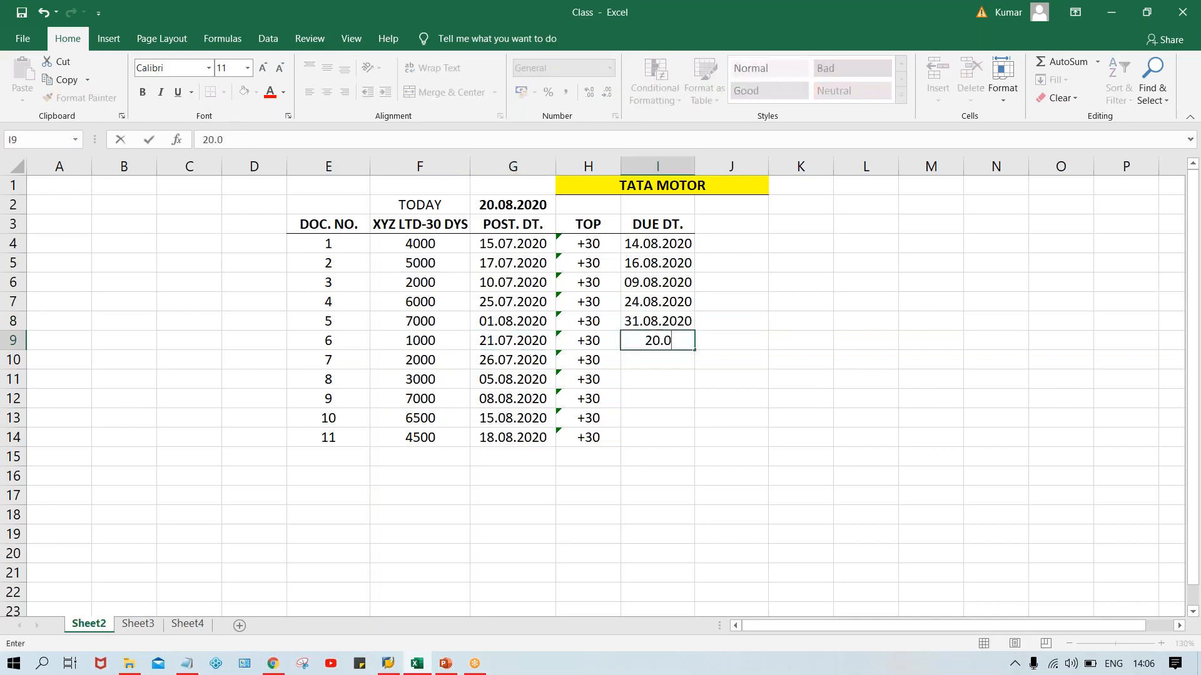
text(8.2020)
key(Return)
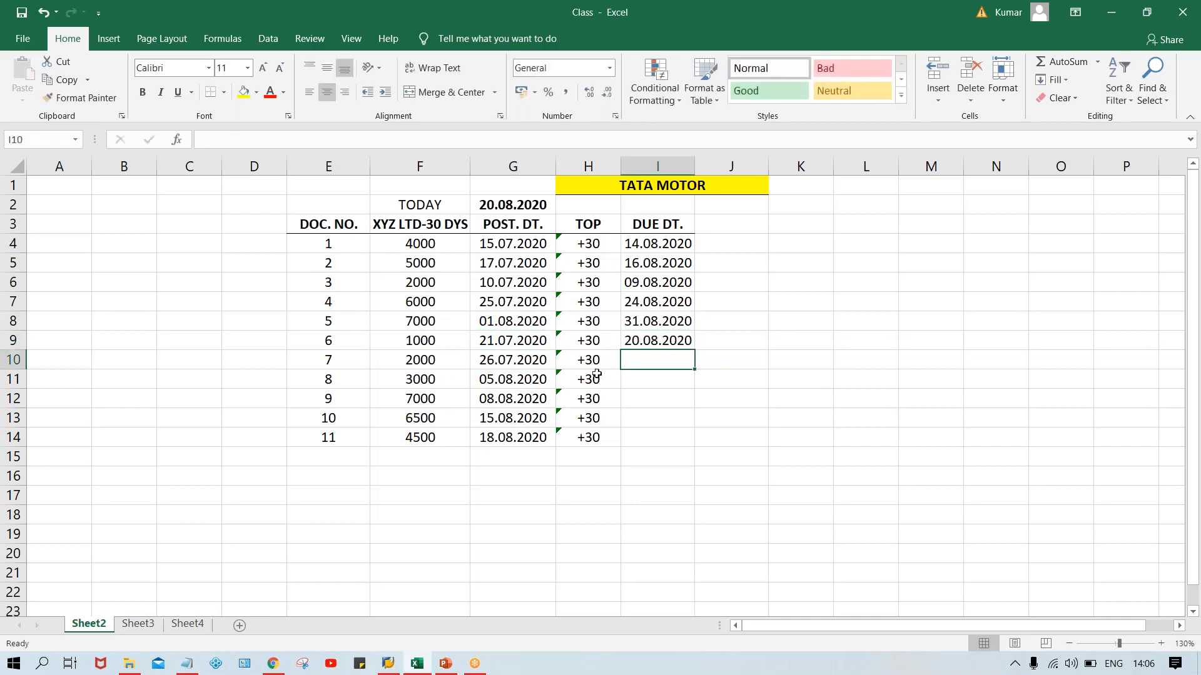
Enter the due date 25.07.2020 in I10 for document 7, and correct it to 25.08.2020.
click(494, 360)
click(660, 360)
text(25)
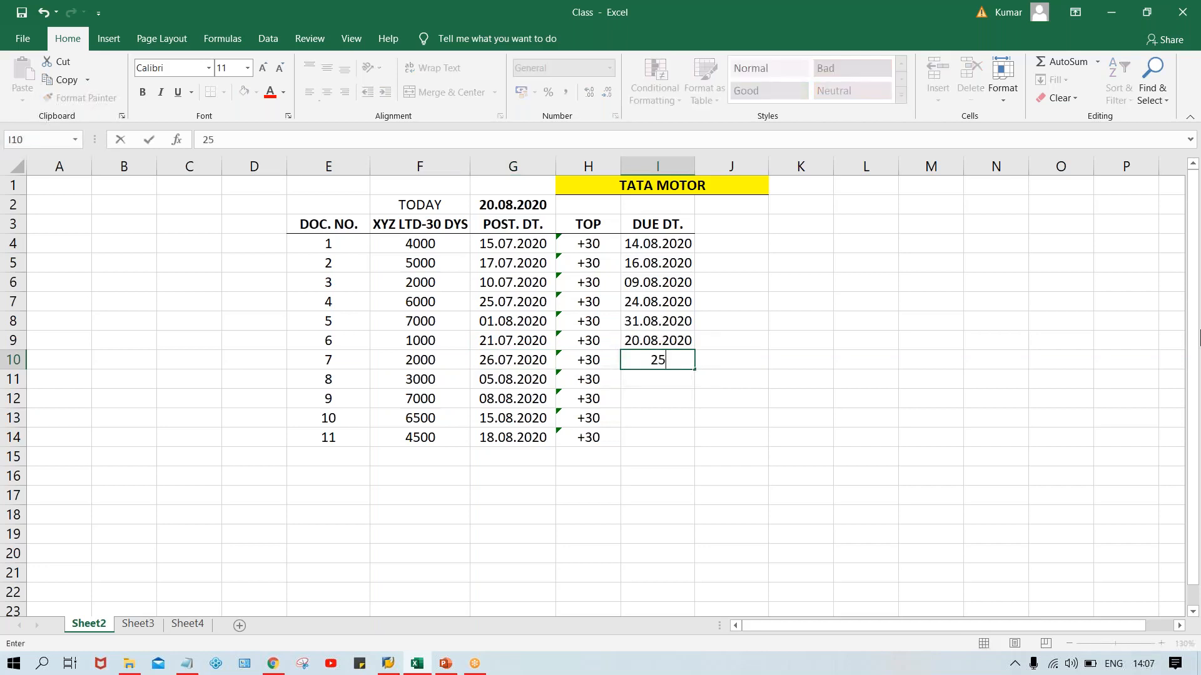
text(.07.2020)
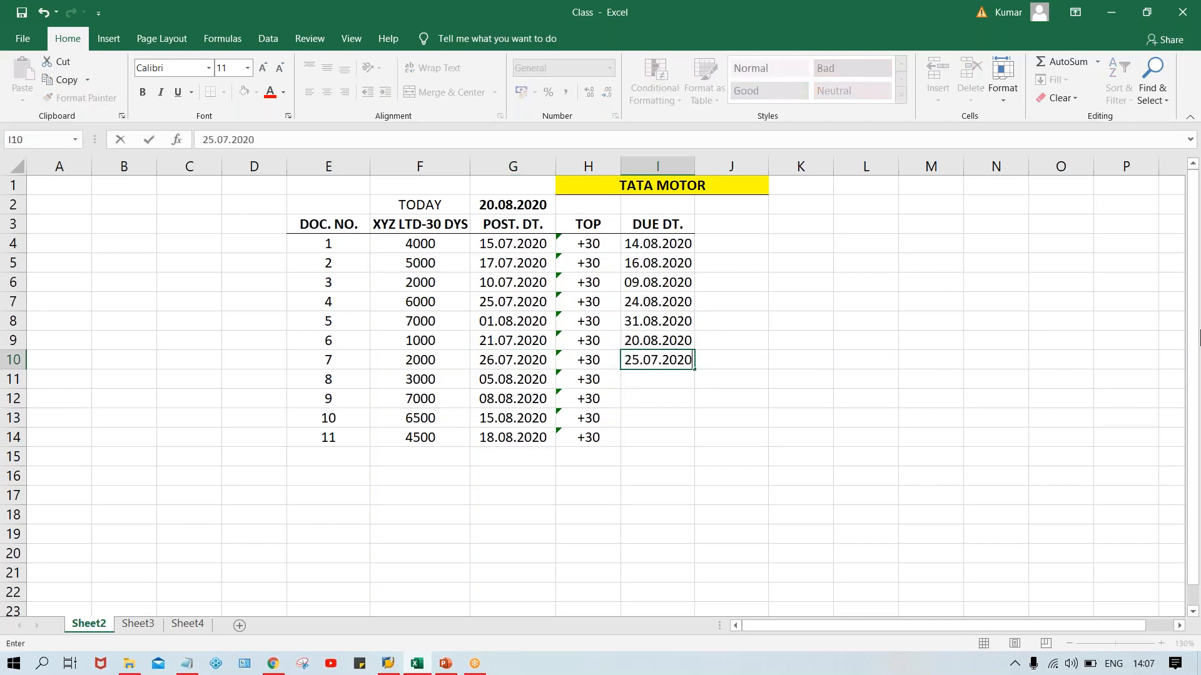
key(Return)
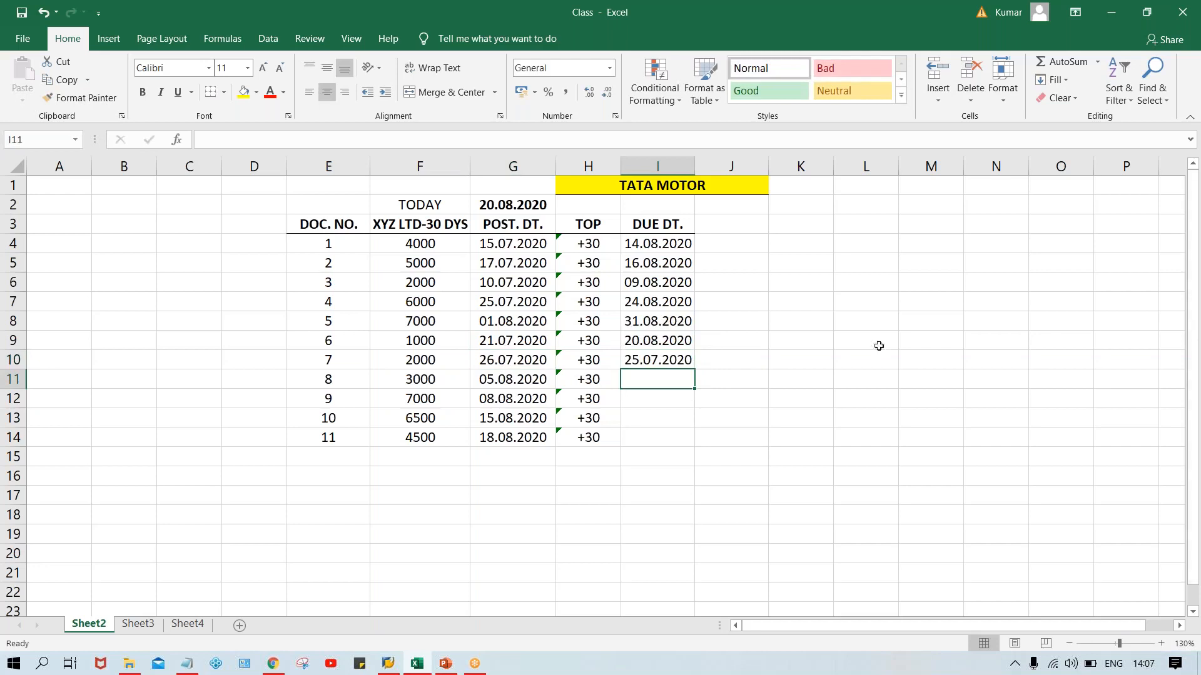
double_click(658, 356)
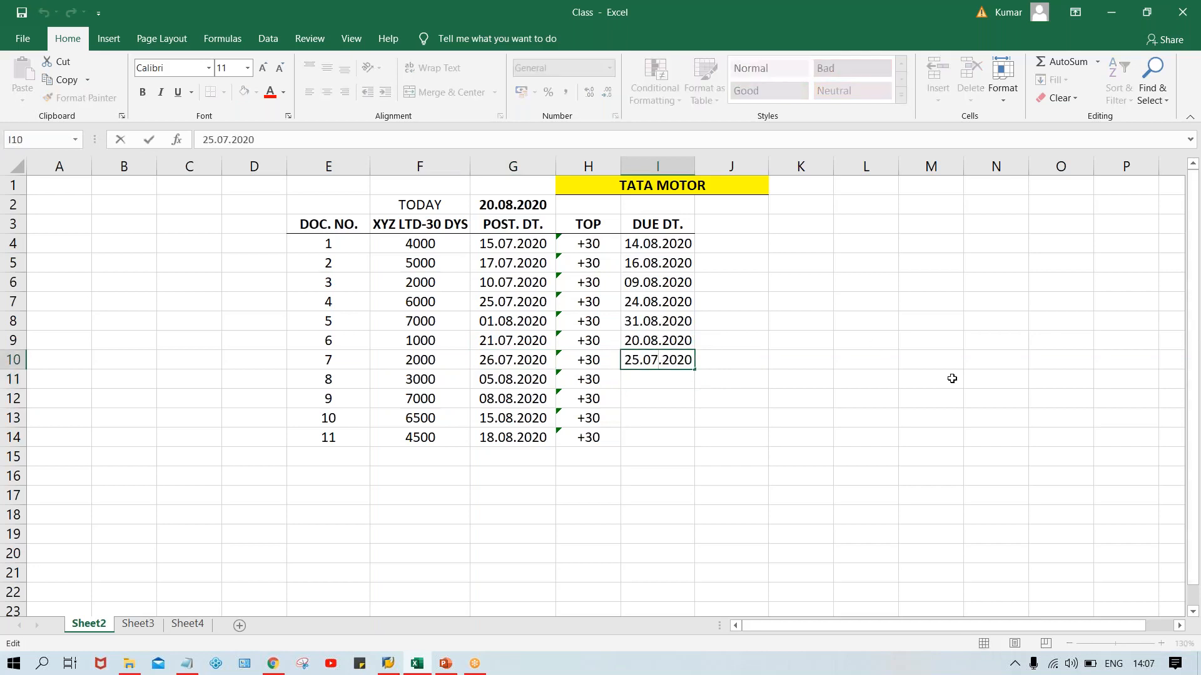
key(BackSpace)
text(8)
key(Return)
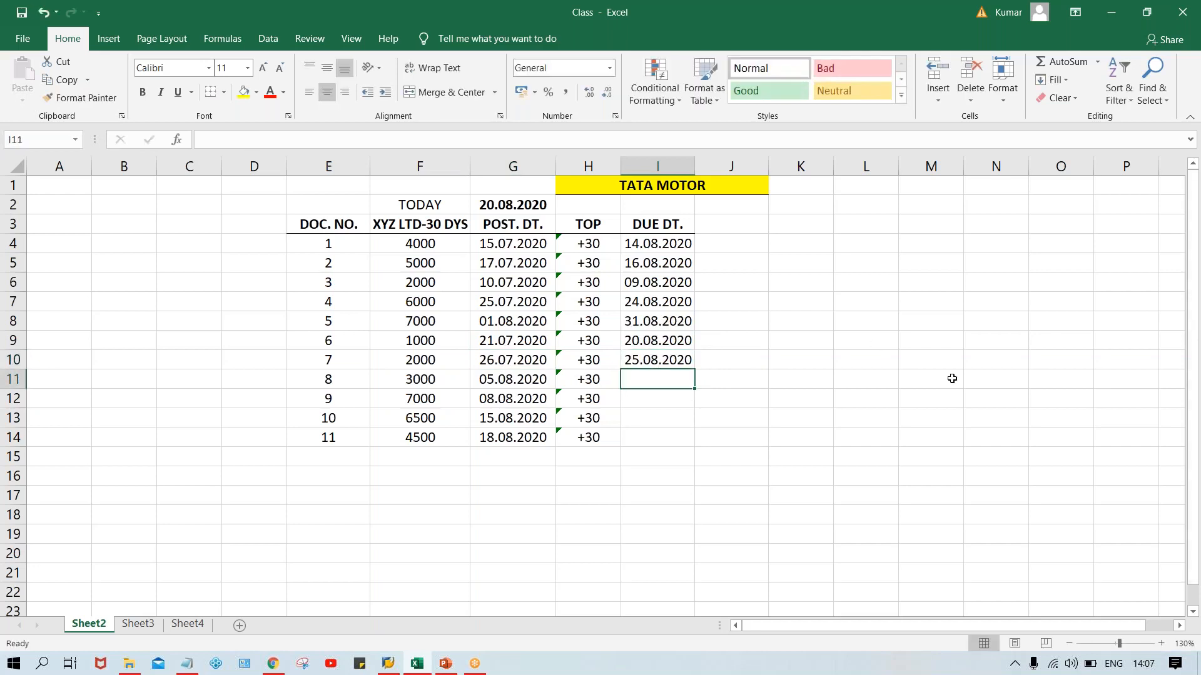
Check document 8's posting date in G11 and enter its due date 04.09.2020 in I11.
click(492, 380)
click(644, 373)
click(484, 380)
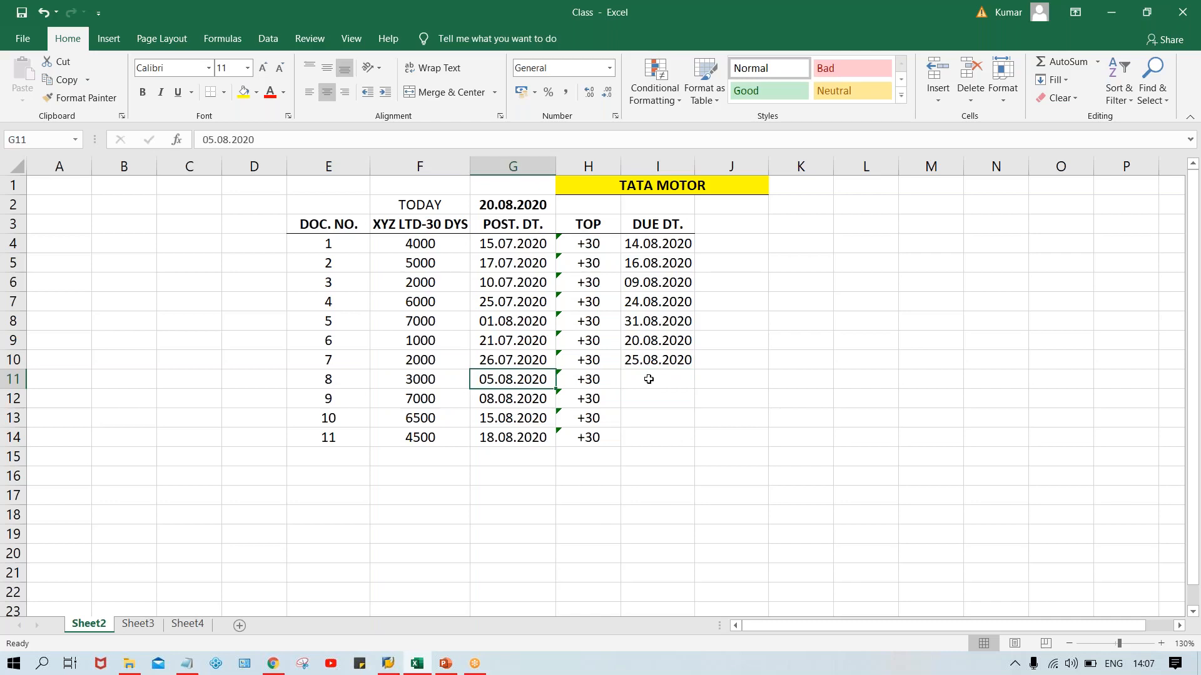
click(649, 380)
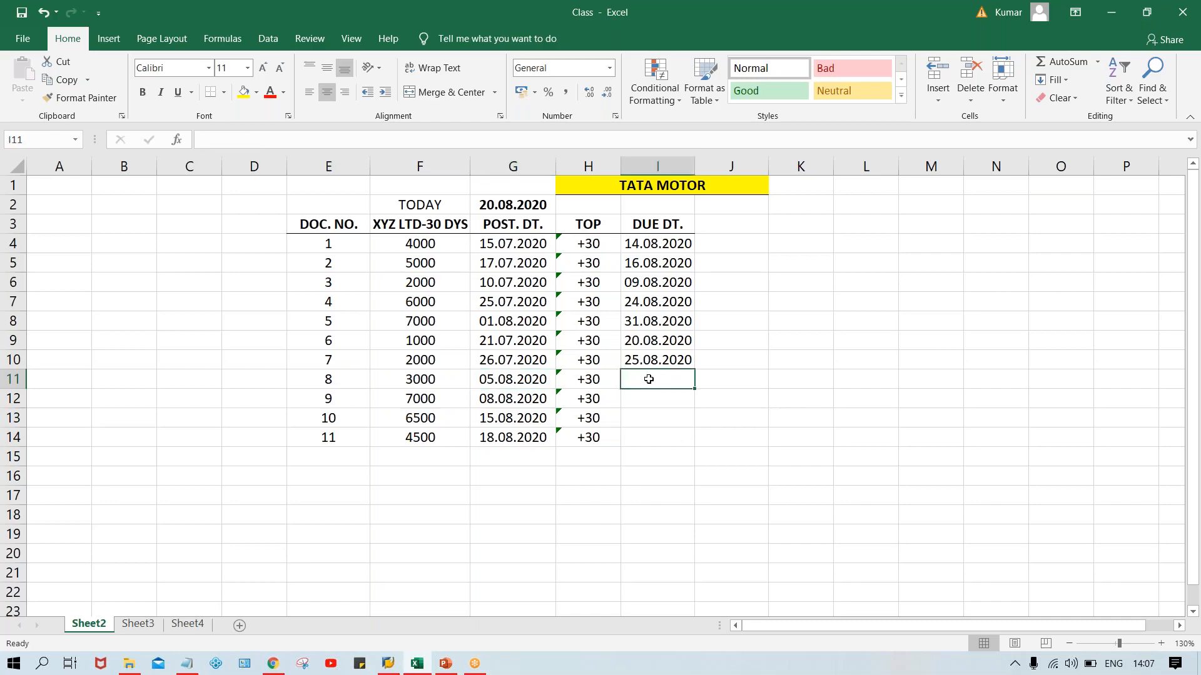
text(04.)
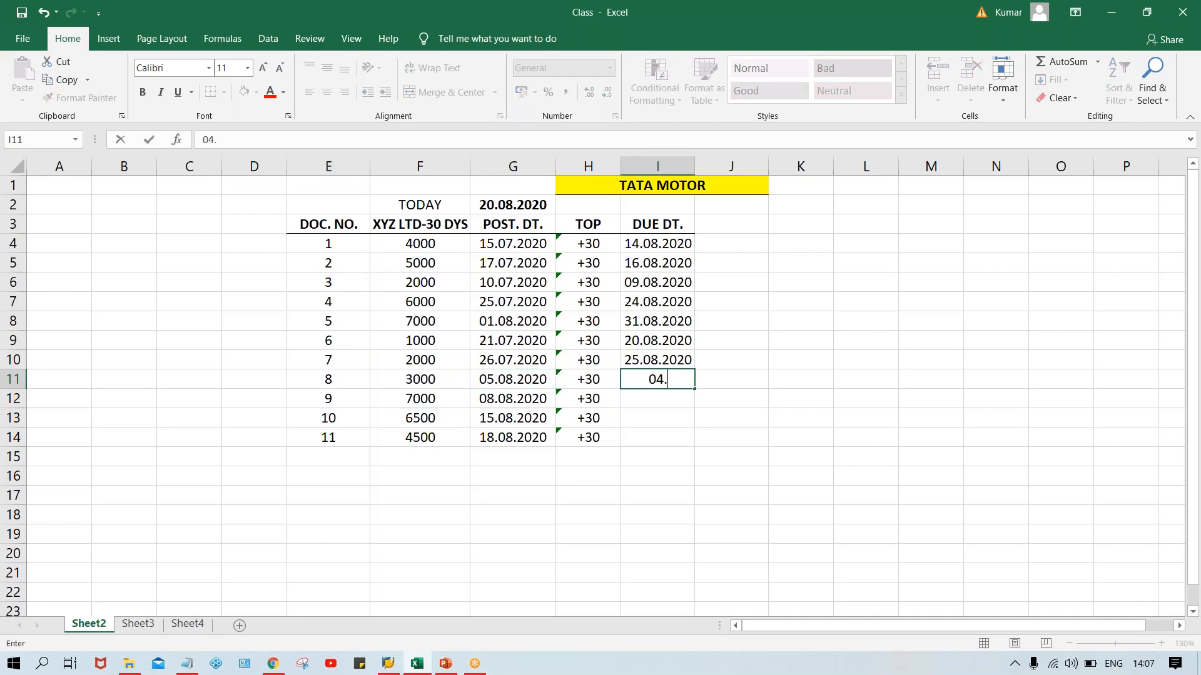
text(09.2020)
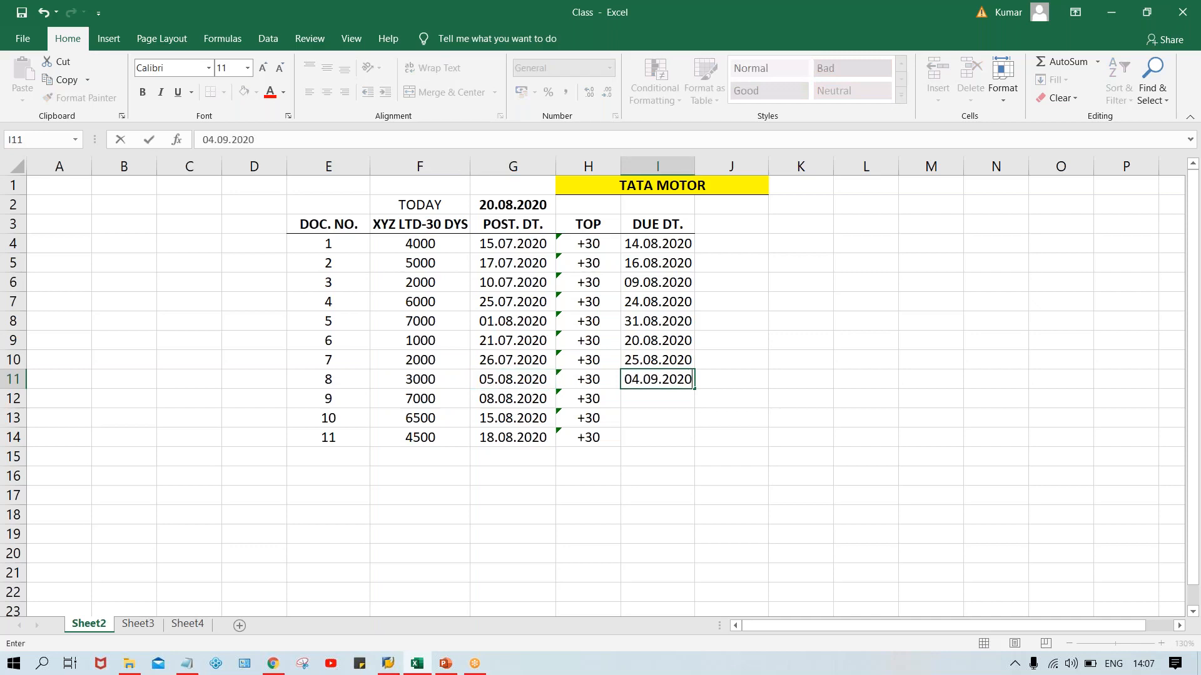
key(Return)
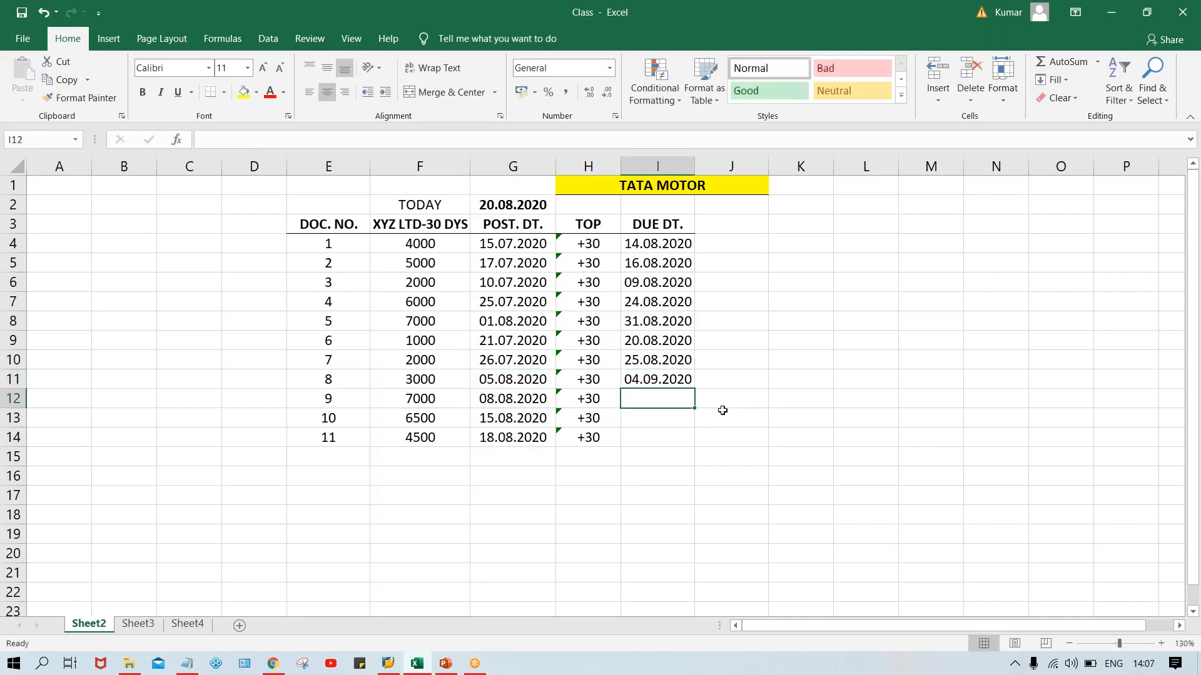
Enter the due date 07.09.2020 in I12 for document 9.
text(07)
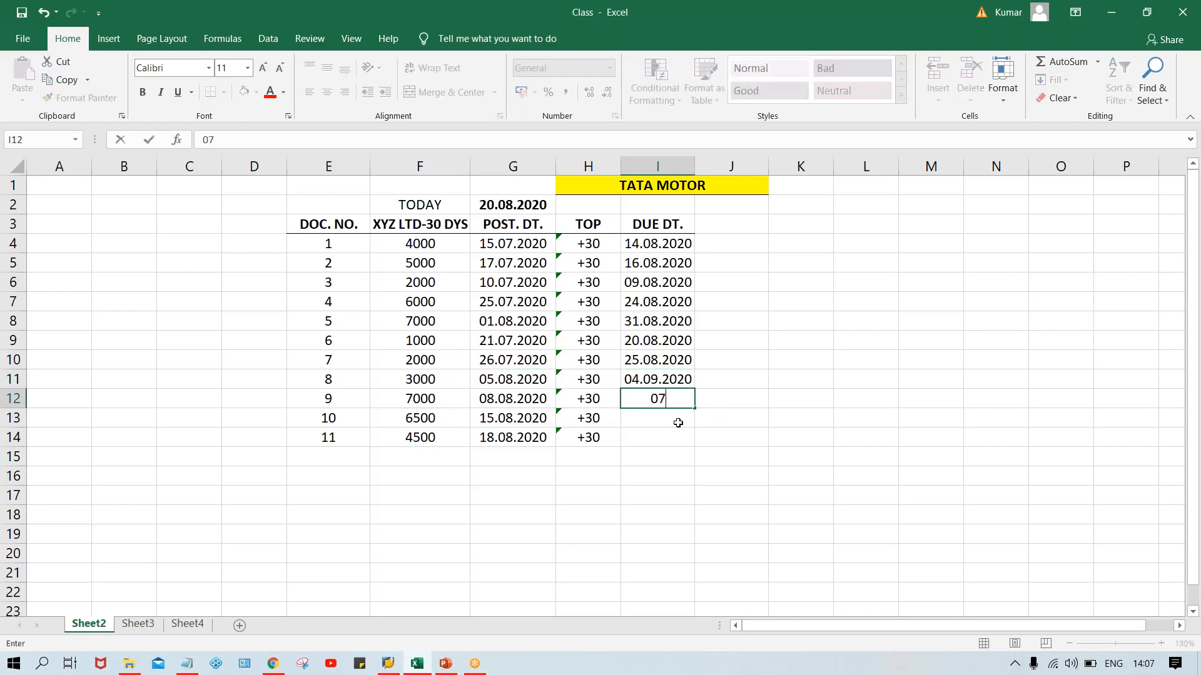
text(.09.2020)
key(Return)
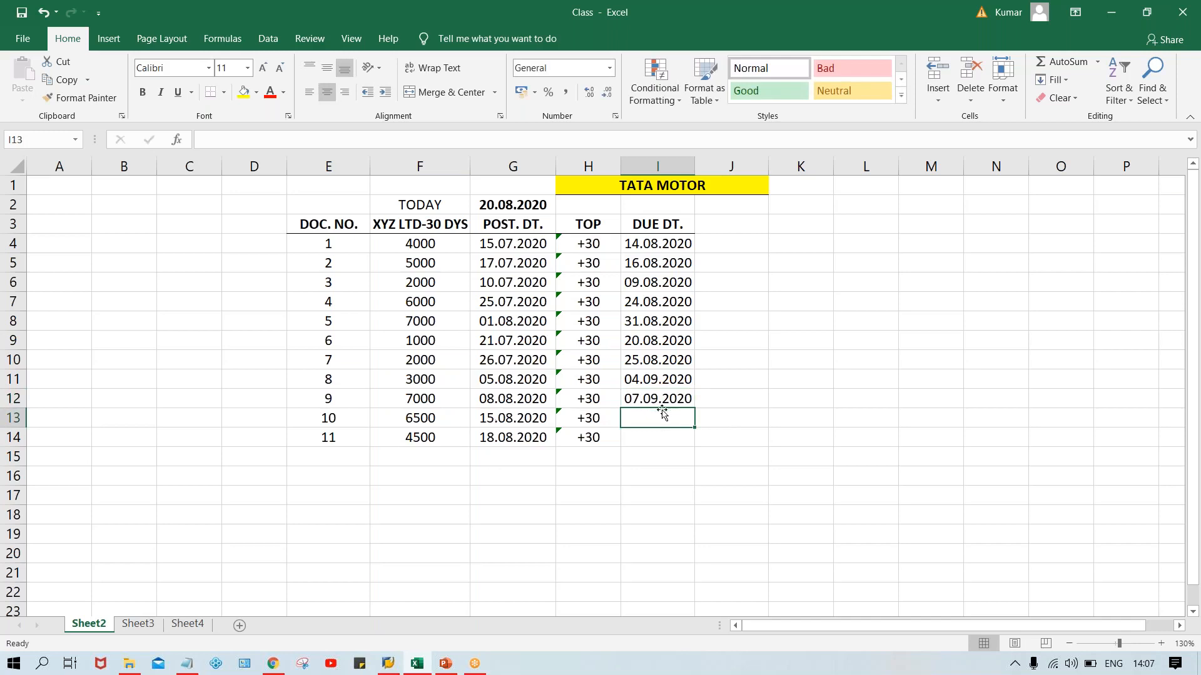
Enter the due date 14.09.2020 in I13 for document 10.
text(14.)
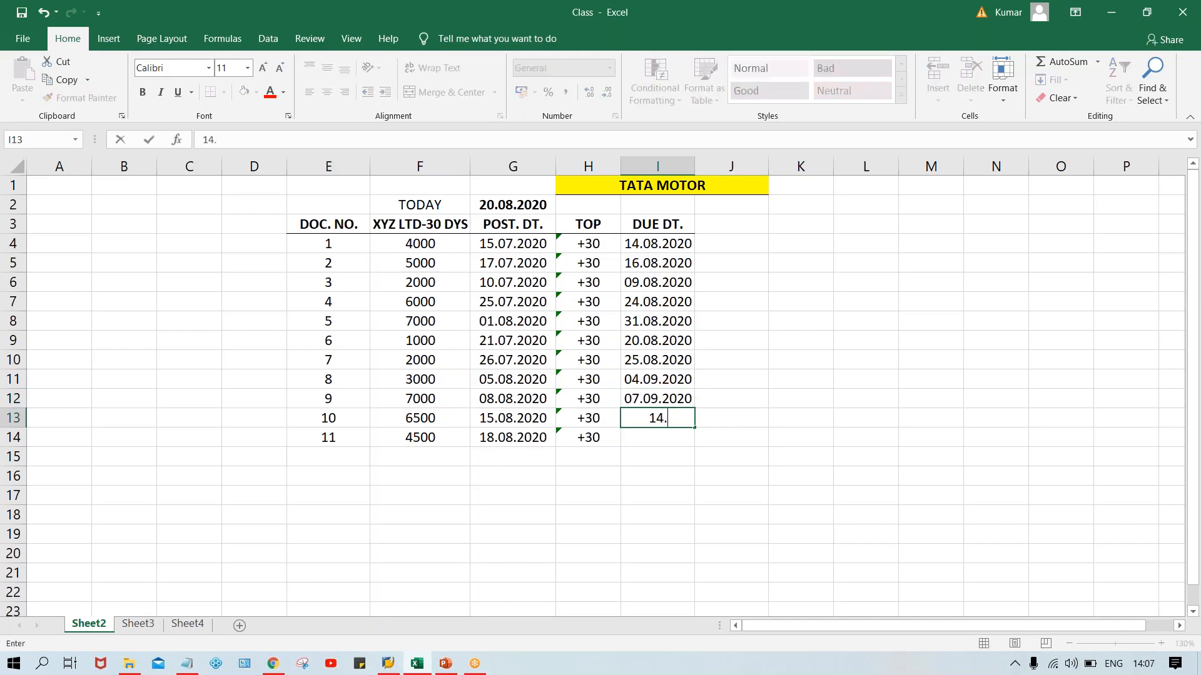
text(09.2020)
key(Return)
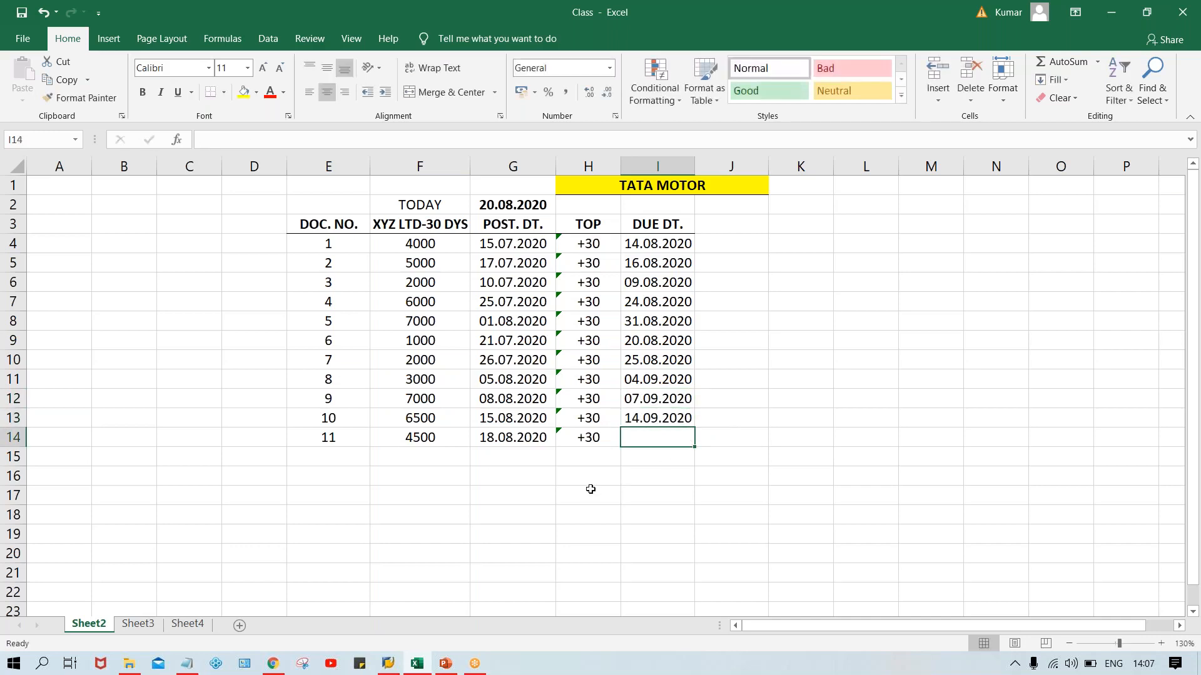
Enter the due date 17.09.2020 in I14 for document 11.
text(1)
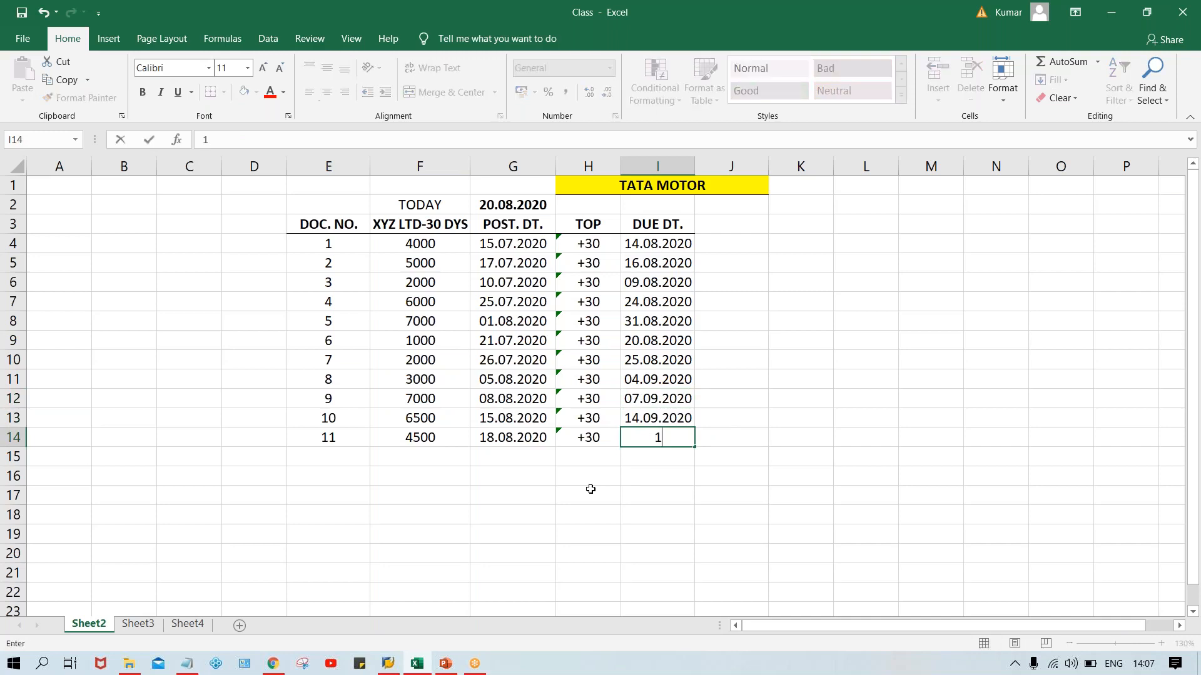
text(7.09.2020)
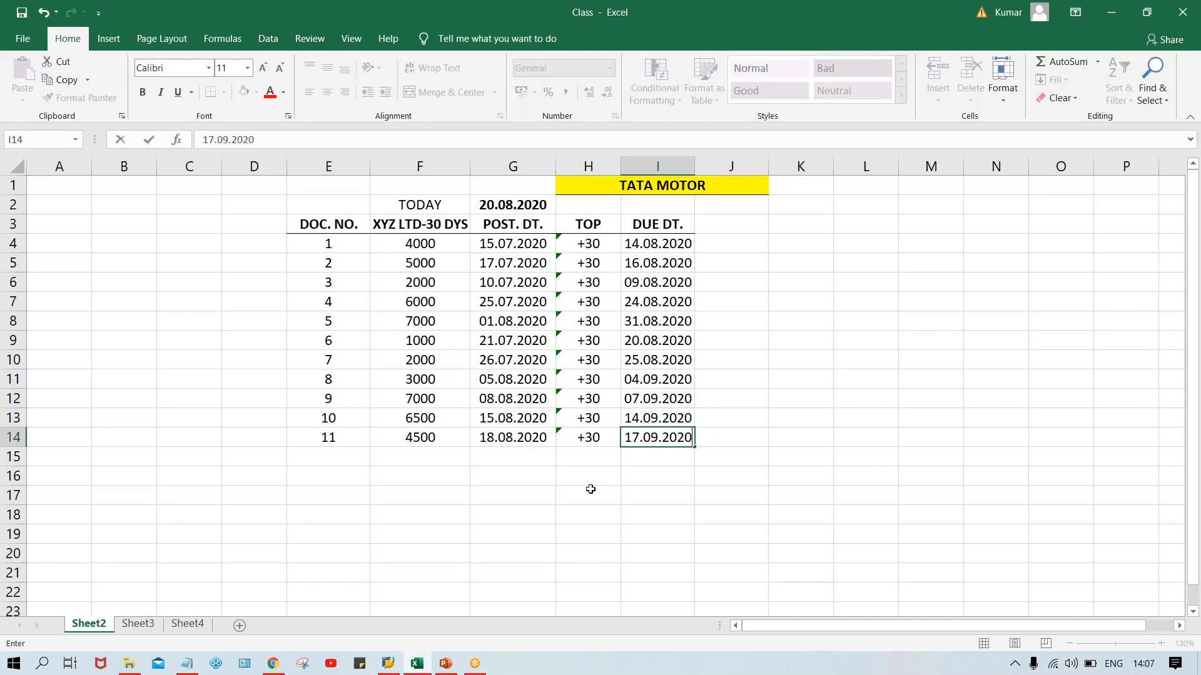
key(Return)
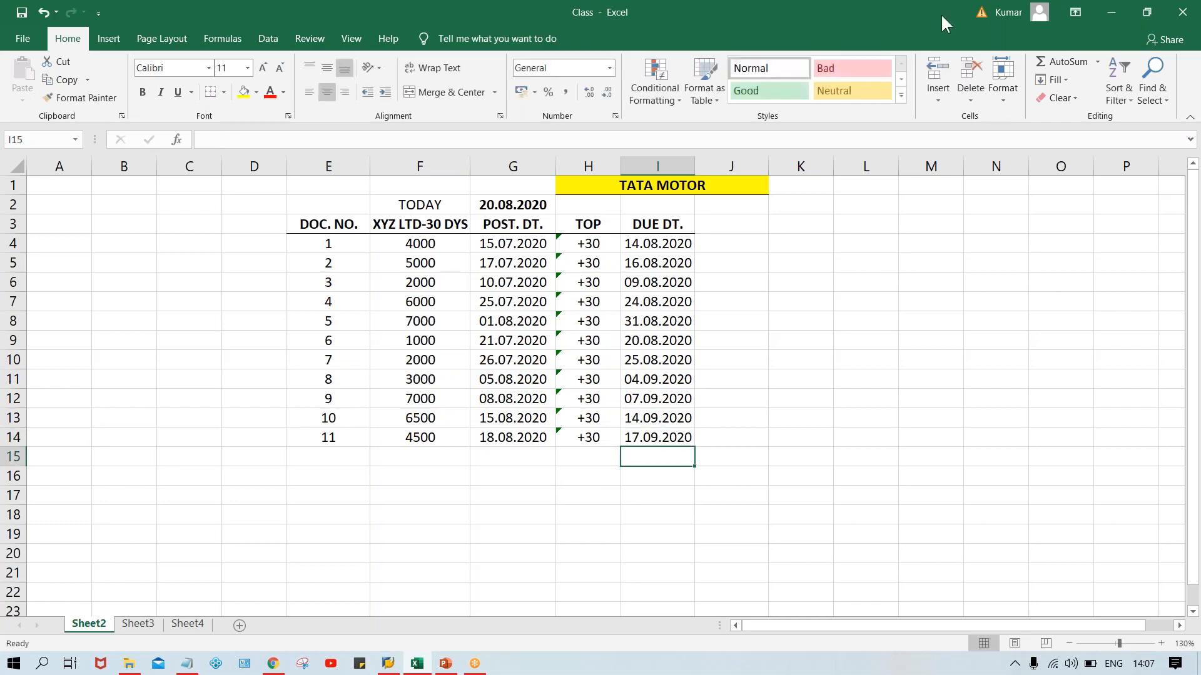
click(916, 17)
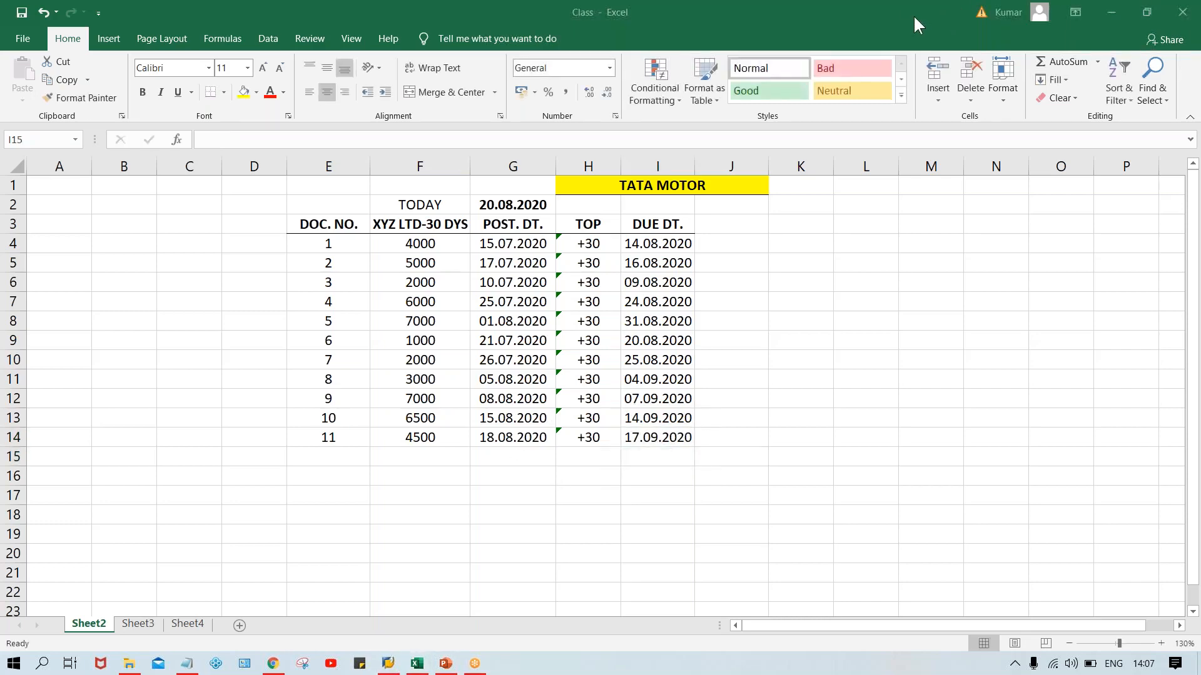
click(753, 279)
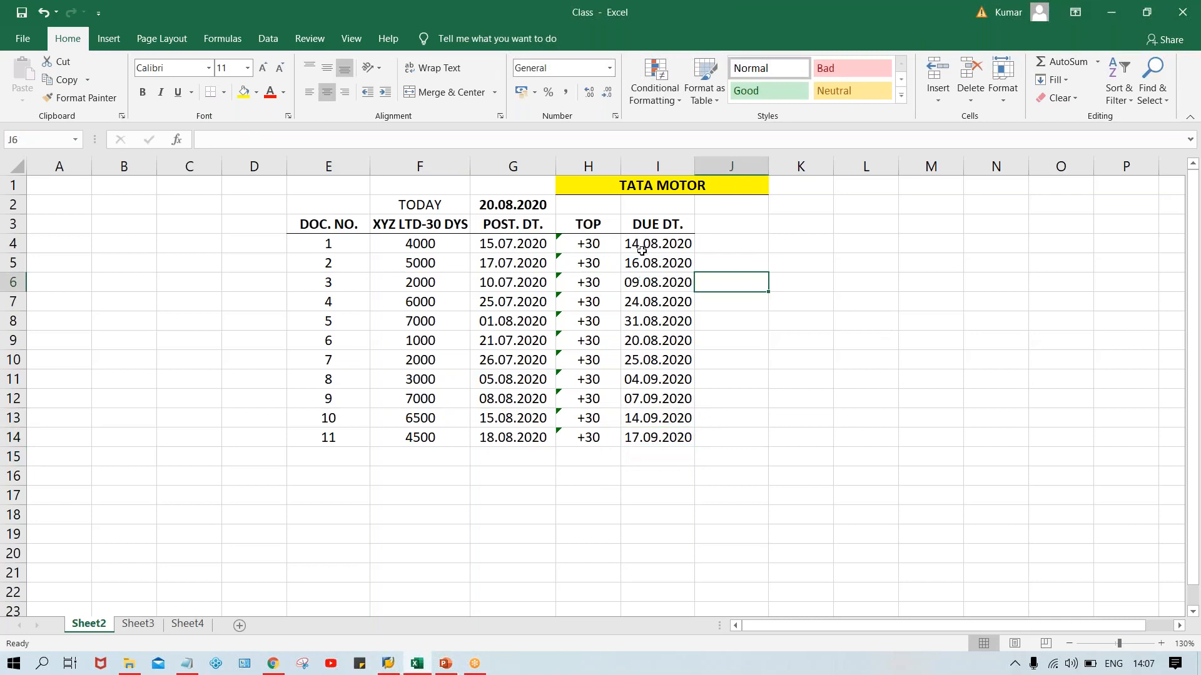
drag(642, 247, 662, 442)
click(863, 322)
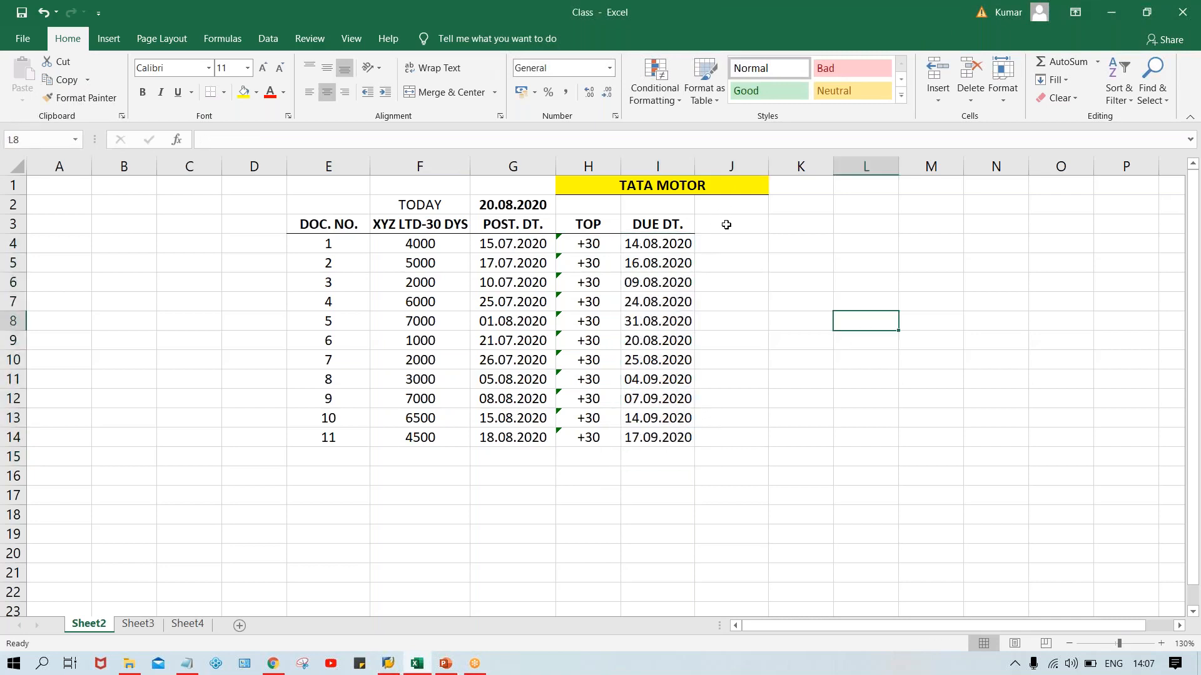
Add the column header STATUS in J3 and make it bold.
click(723, 223)
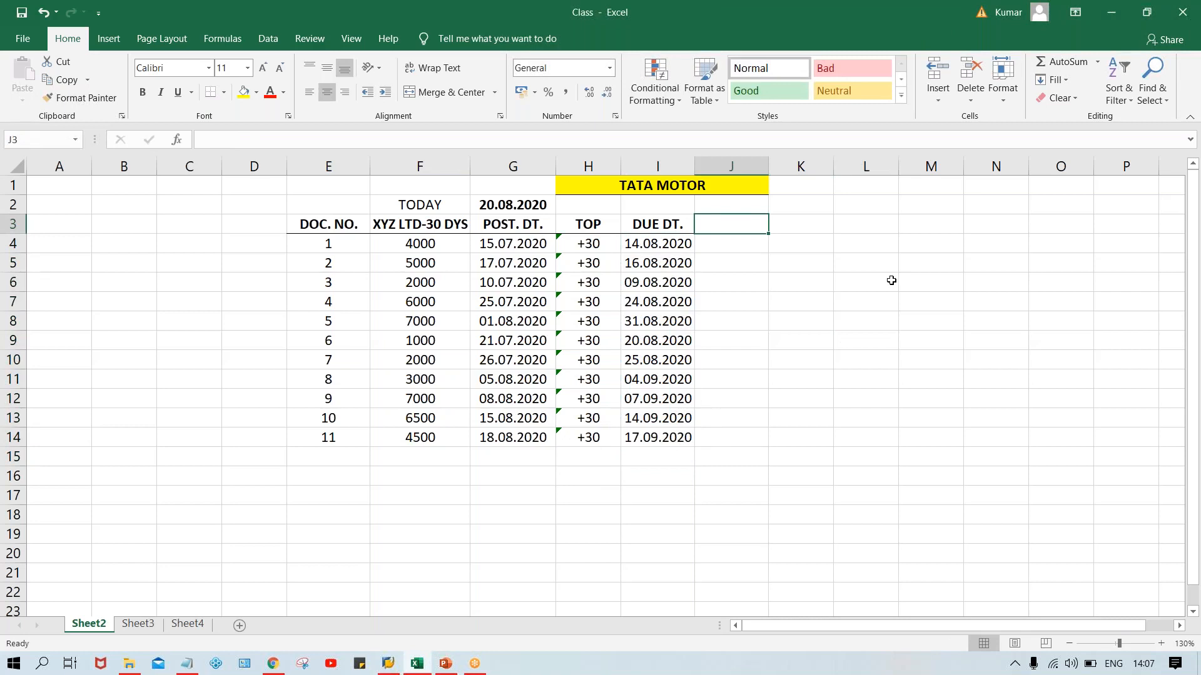
text(ST)
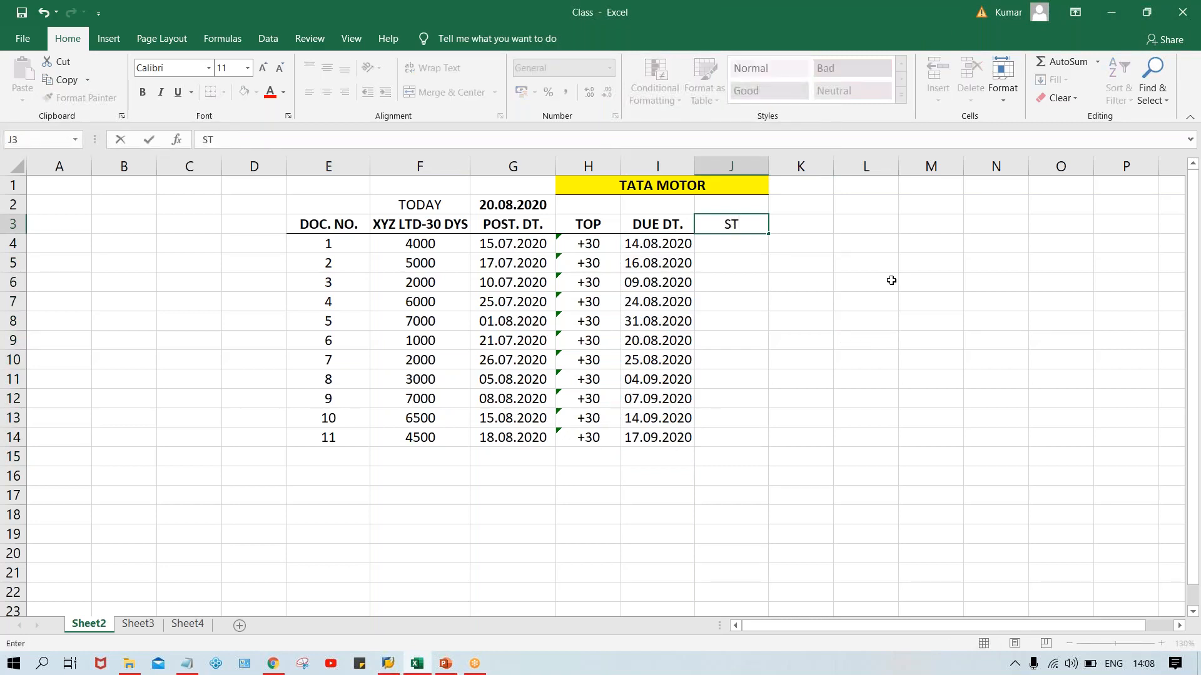
text(ATUS)
key(Return)
click(739, 221)
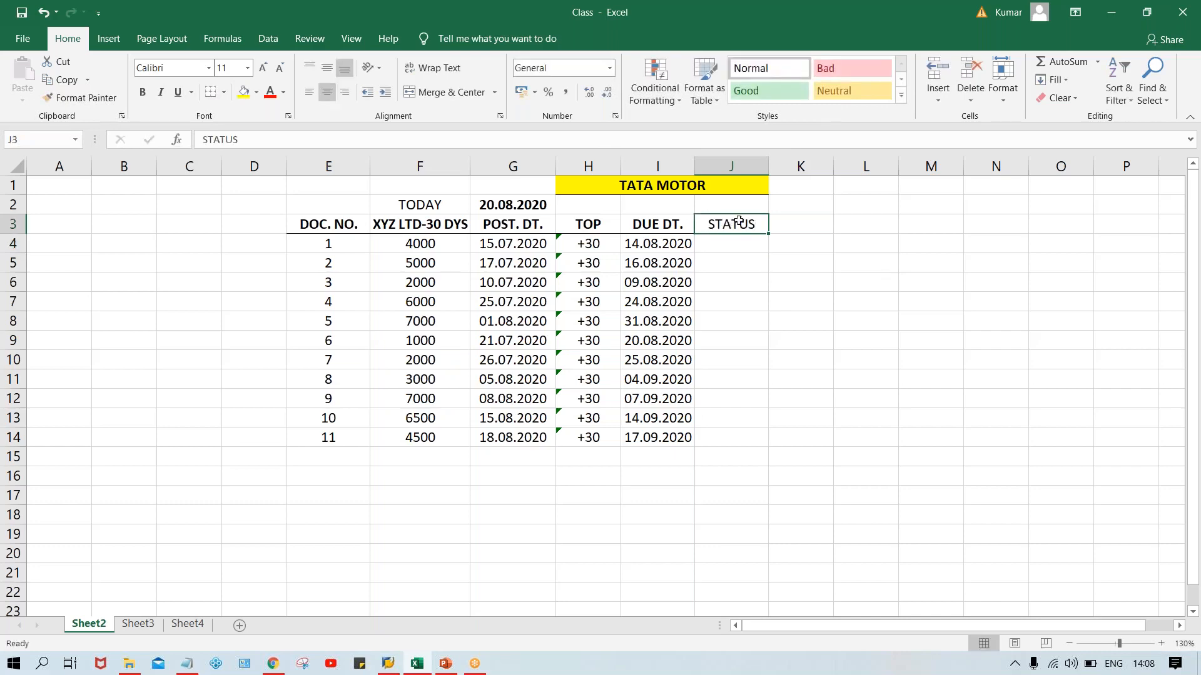
key(ctrl+b)
click(825, 279)
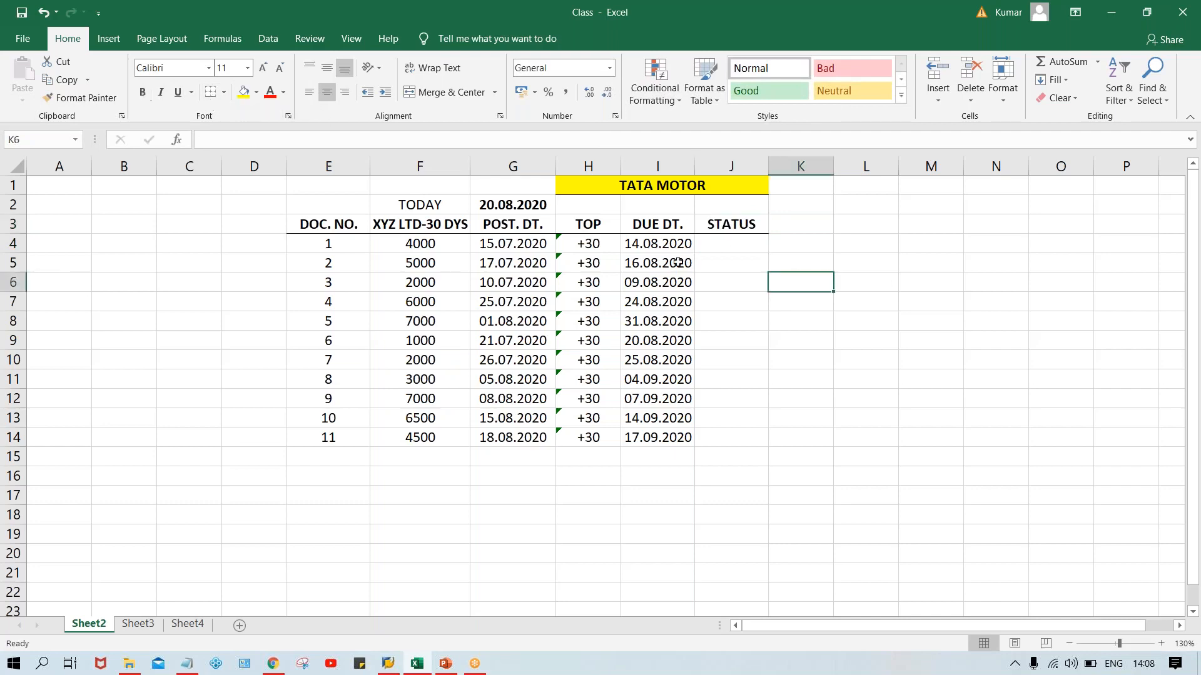
Compare today's date in G2 with document 1's due date and enter the status OD in J4.
click(725, 245)
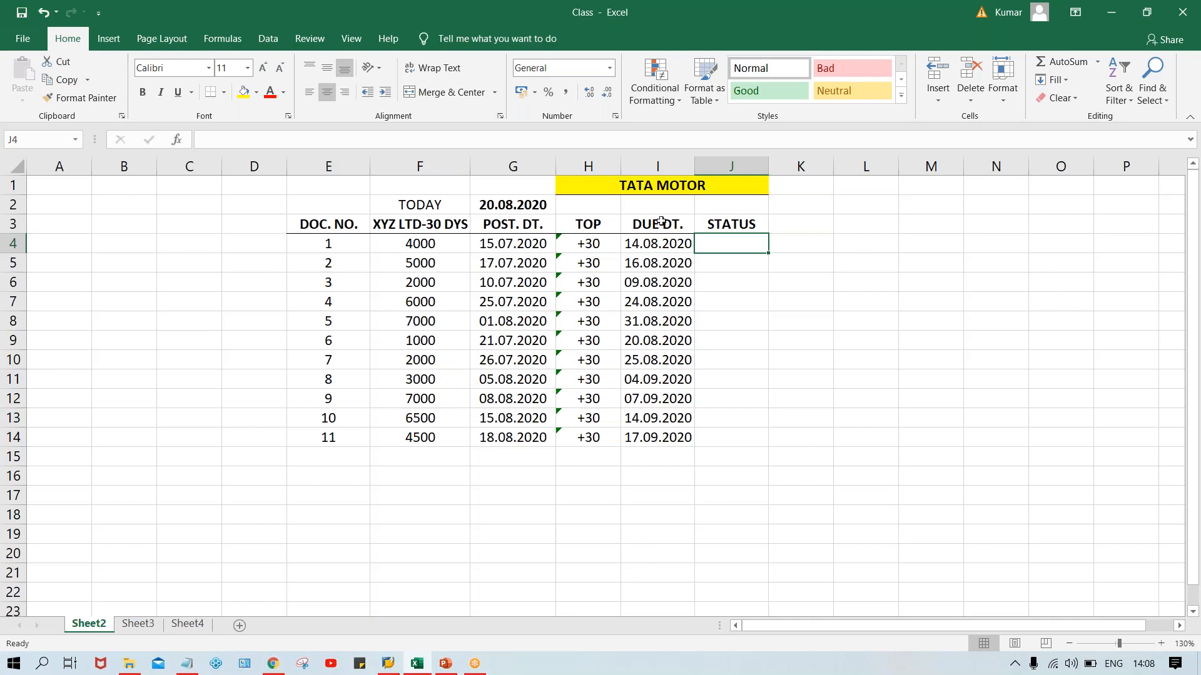
click(505, 207)
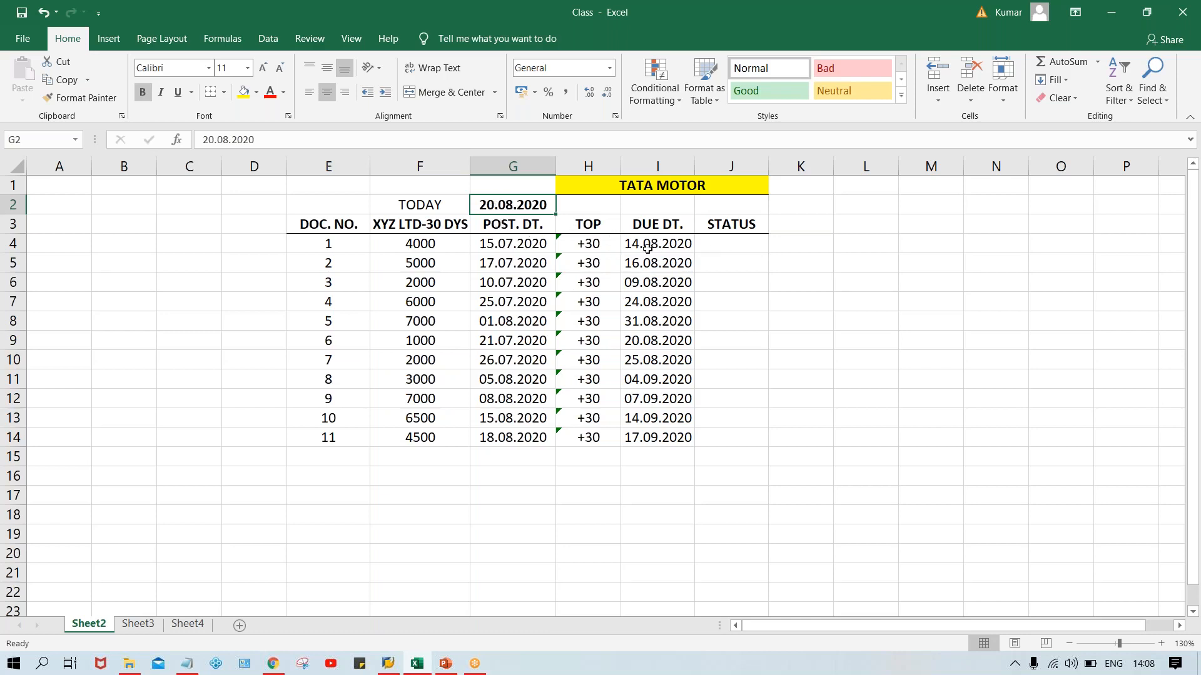
click(666, 246)
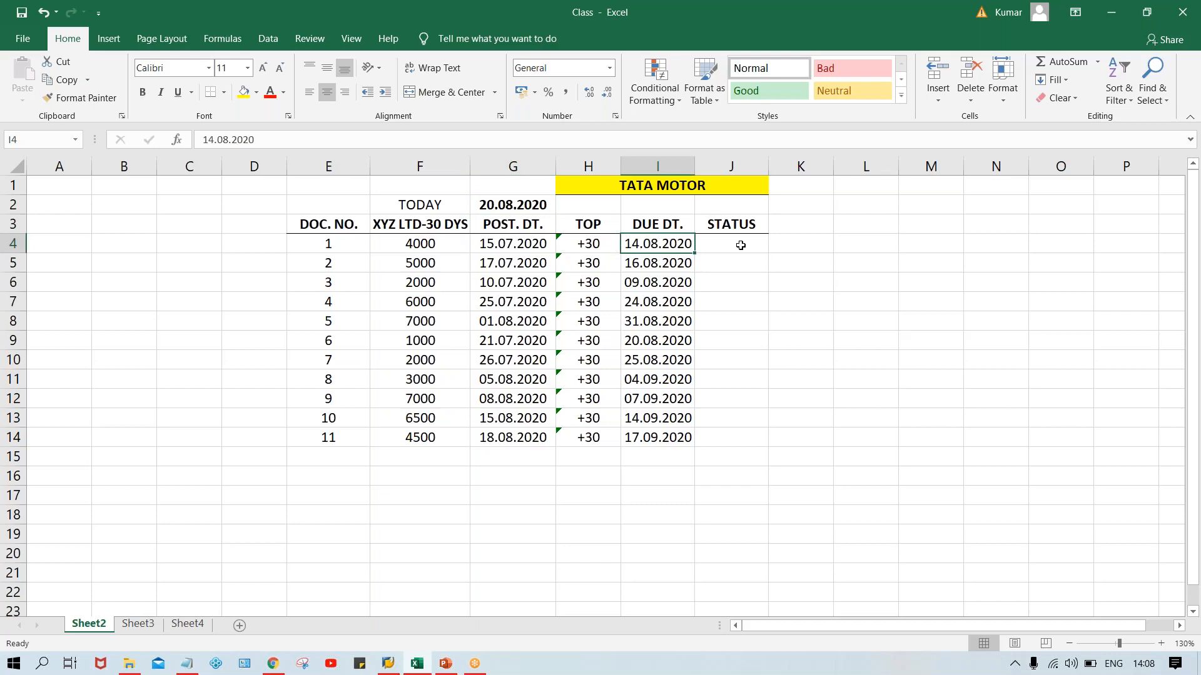
text(OD)
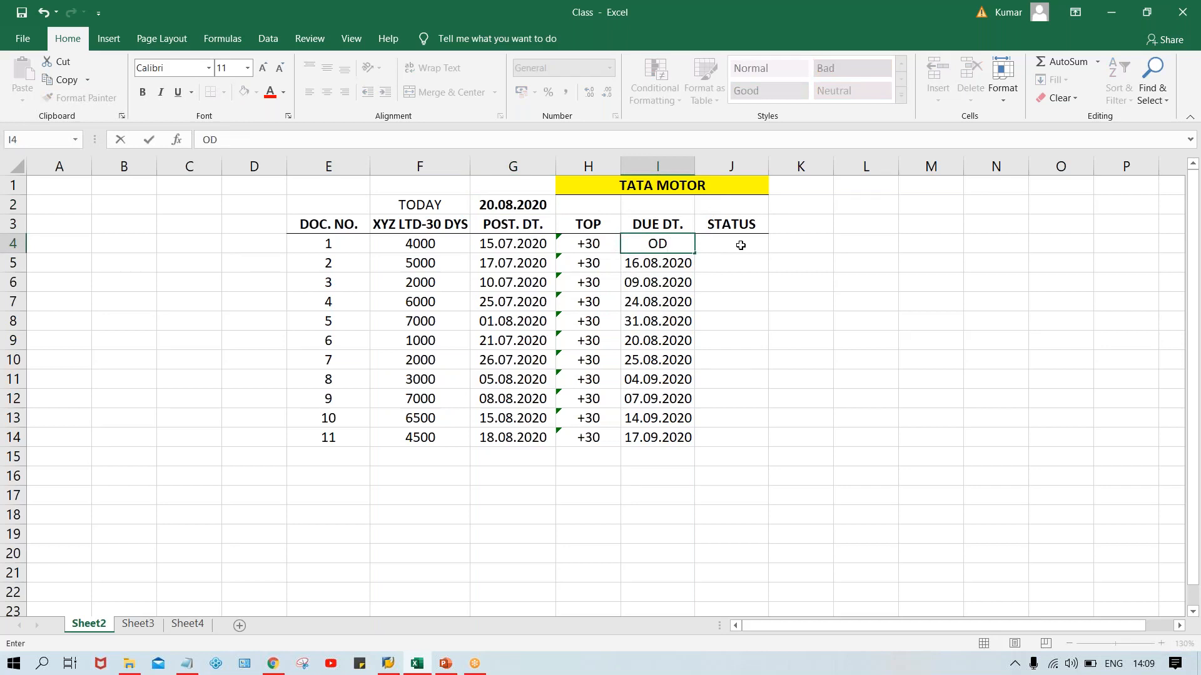
key(Escape)
click(751, 249)
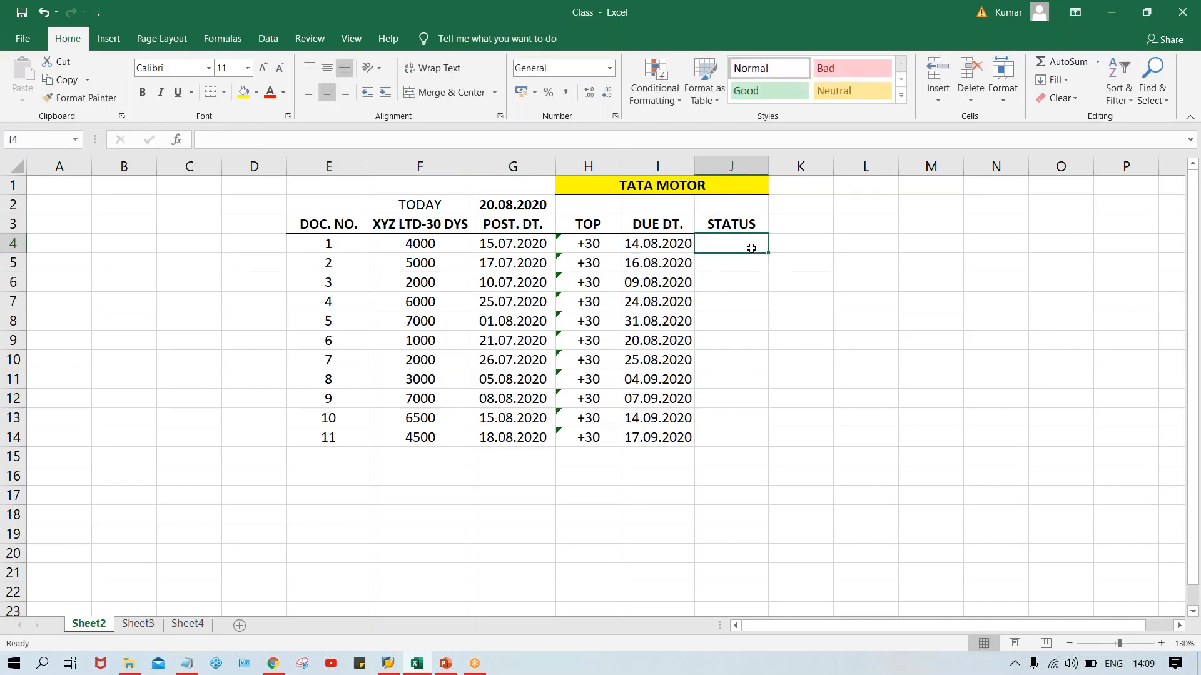
text(OD)
key(Return)
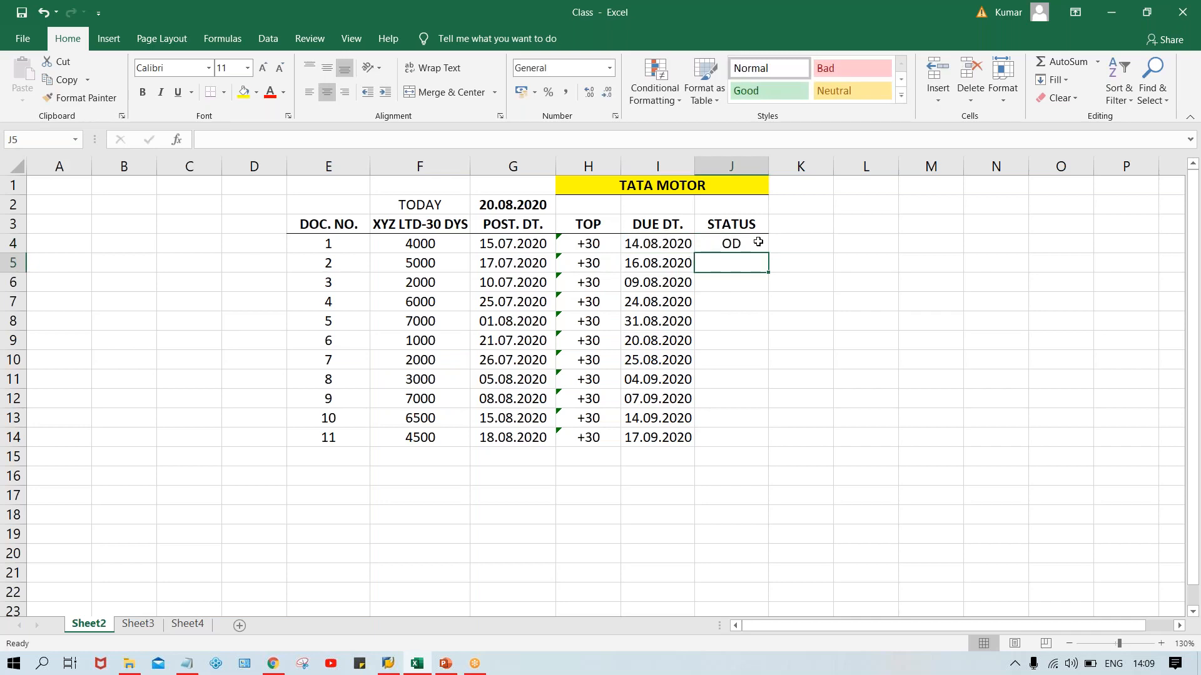
Check the due dates of documents 2 and 3 and fill the status OD down into J5 and J6.
click(654, 264)
click(715, 263)
key(ctrl+d)
key(Return)
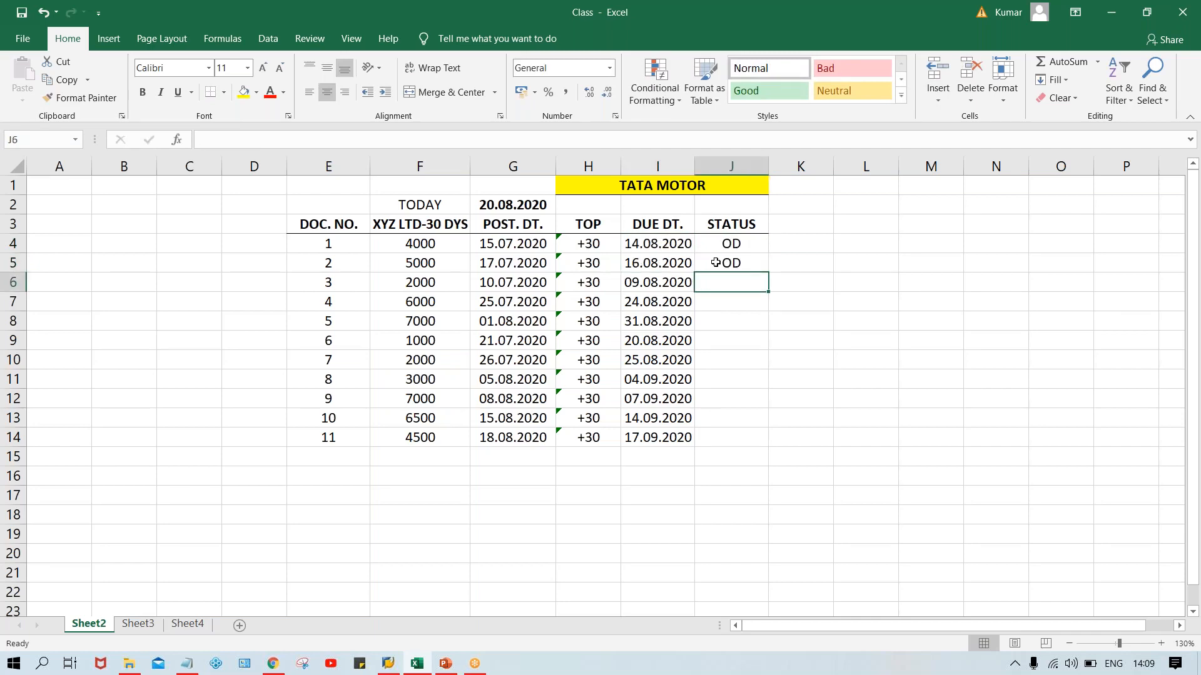
click(646, 285)
click(718, 285)
key(ctrl+d)
Compare today's date in G2 with document 4's due date and enter the status ND in J7.
click(493, 208)
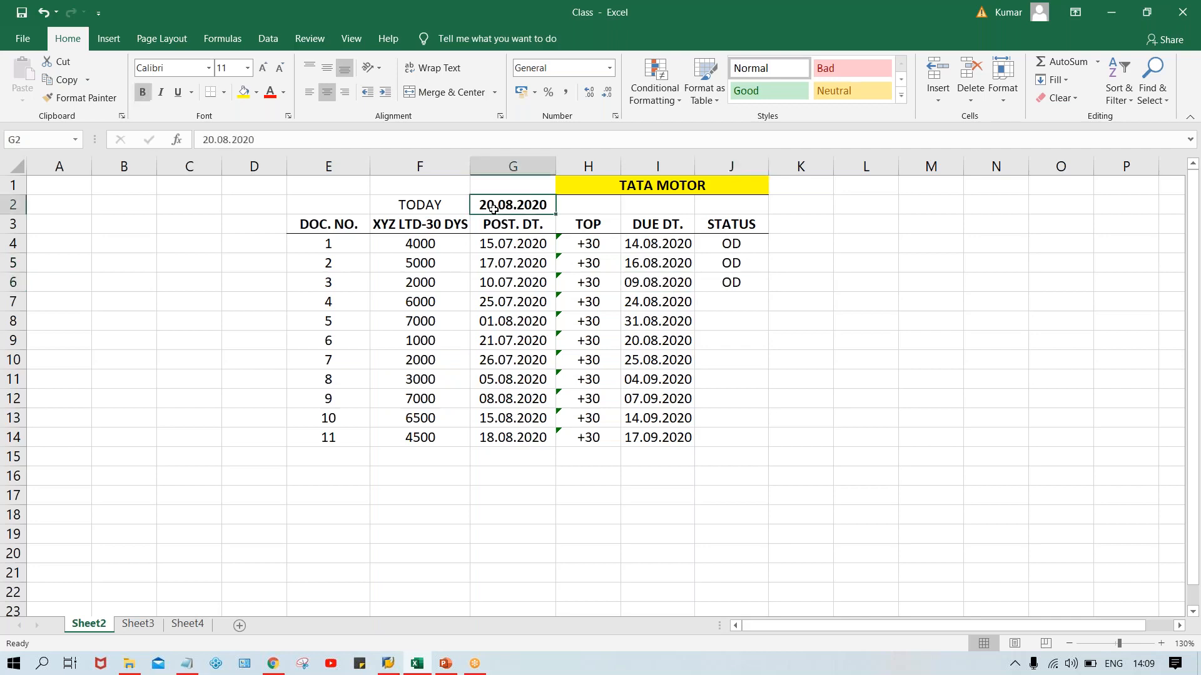
click(730, 303)
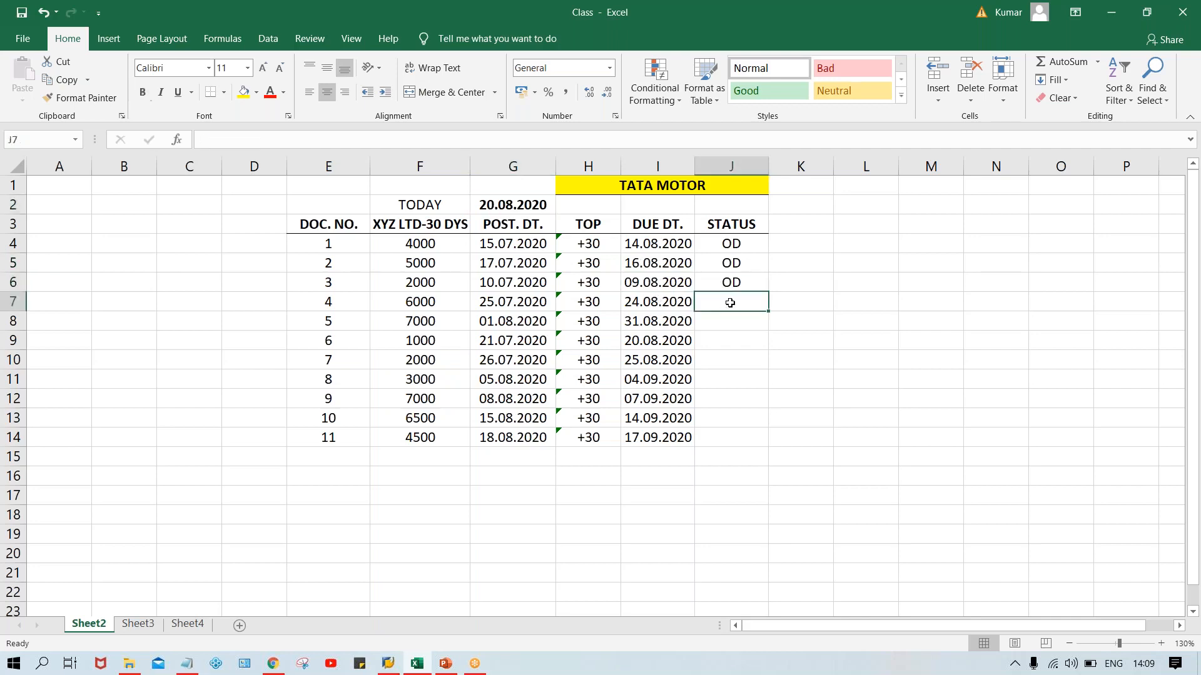
click(507, 208)
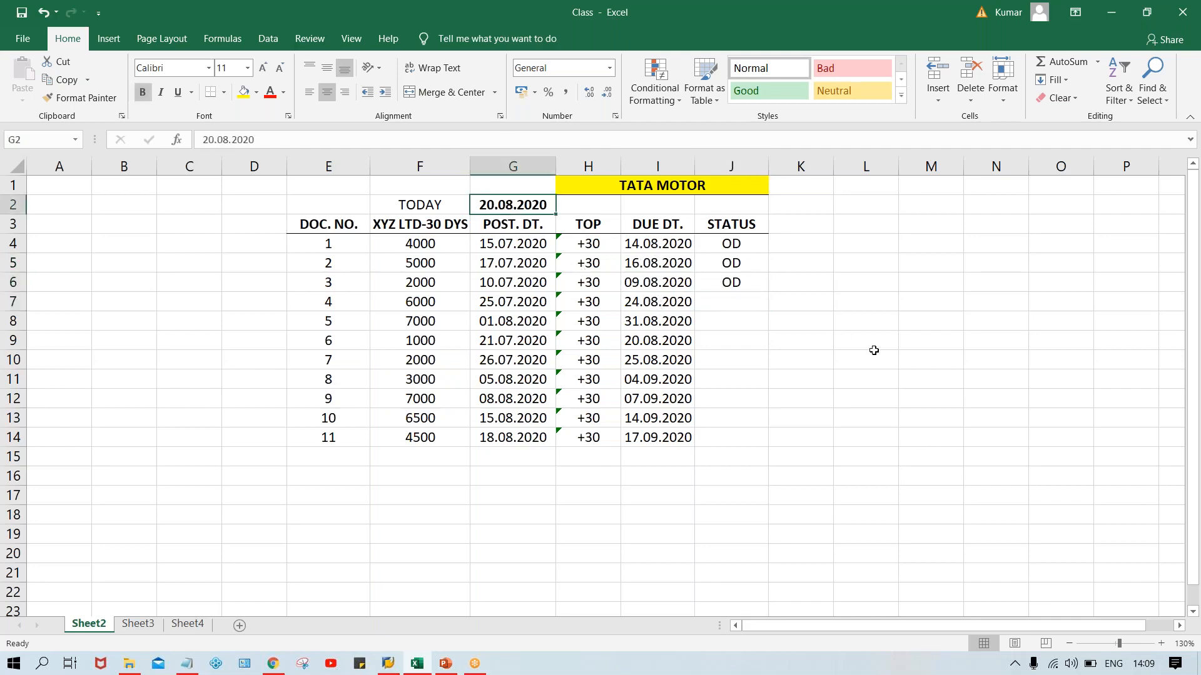
click(661, 300)
click(718, 294)
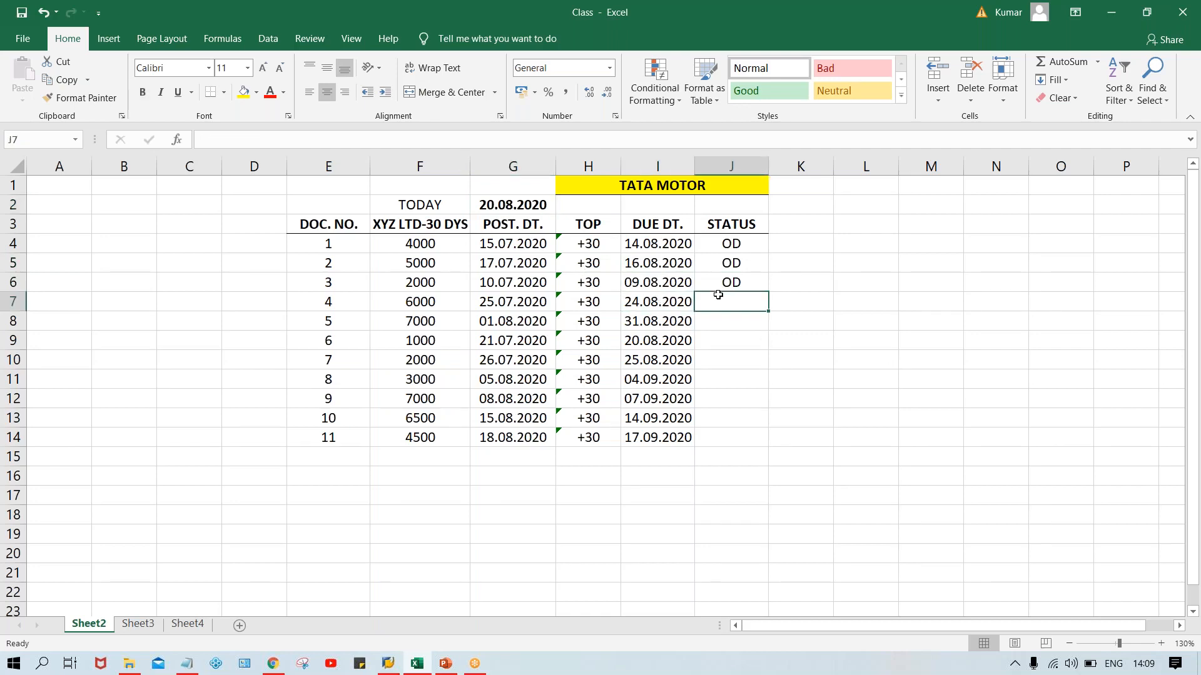
text(ND)
key(Return)
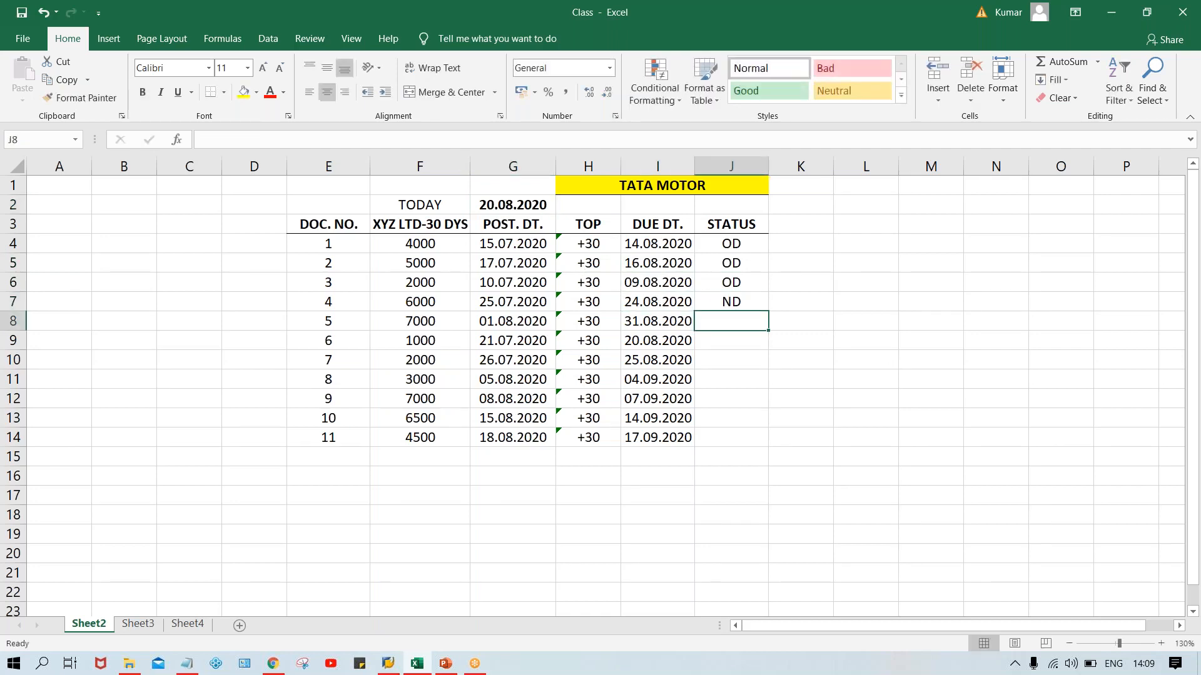
Check document 5's due date in I8 and fill the status ND down into J8.
click(645, 326)
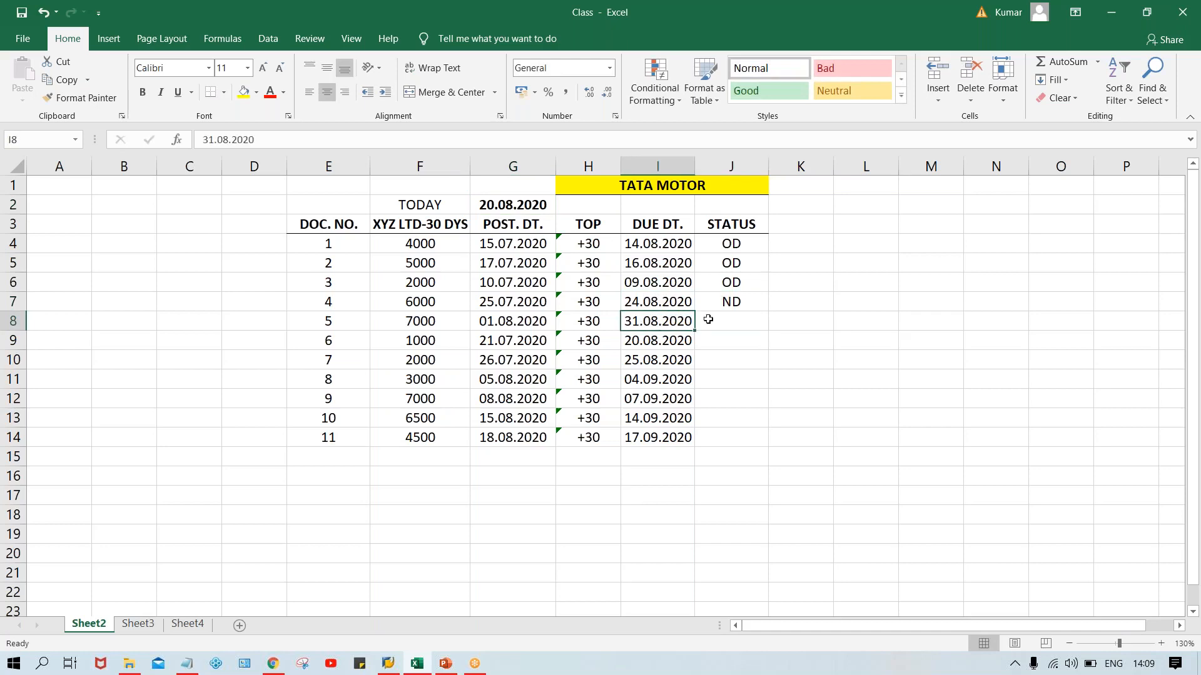
click(714, 320)
key(ctrl+d)
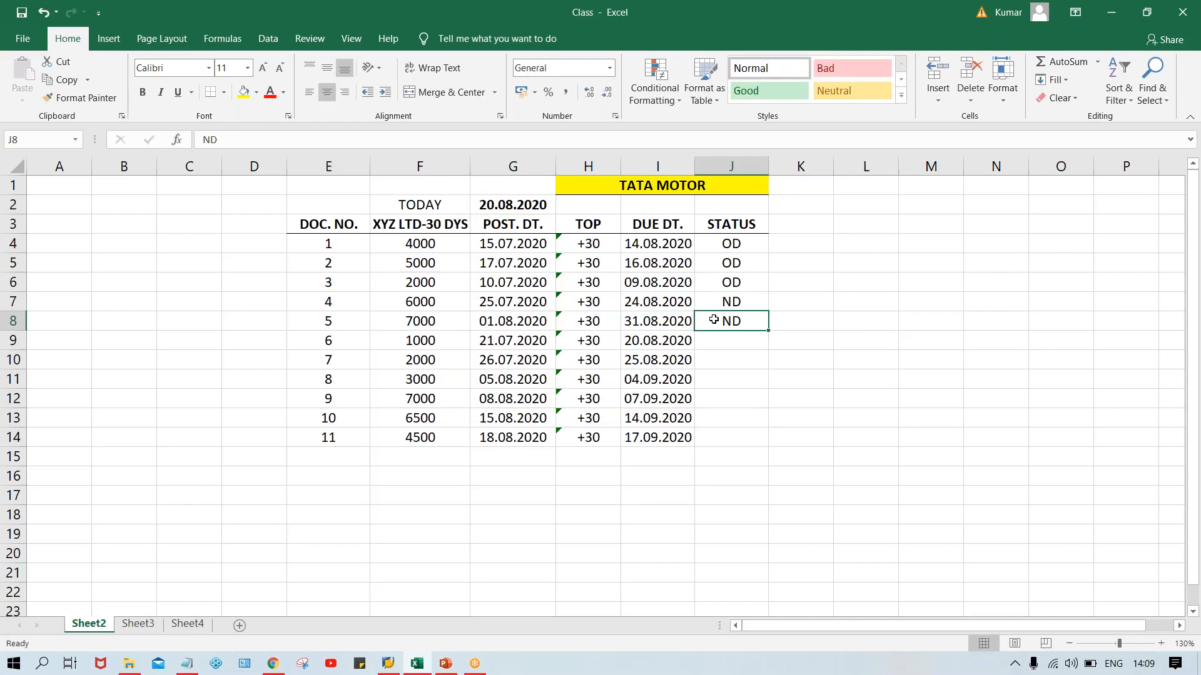
click(675, 325)
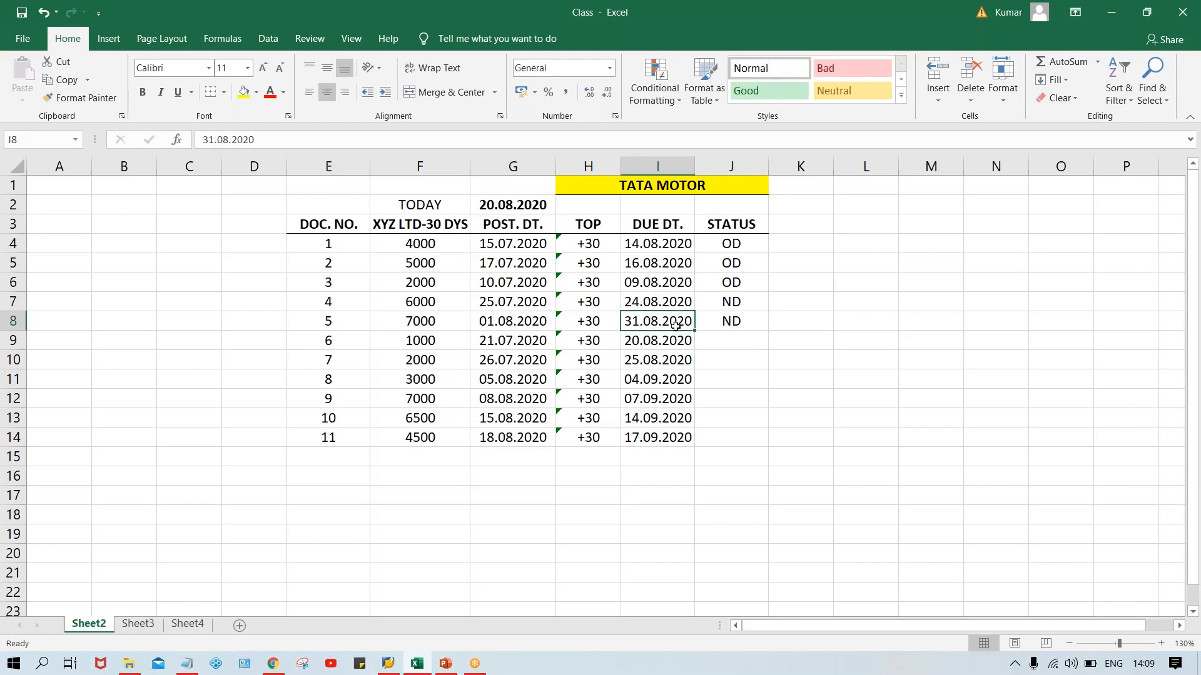
Compare today's date in G2 with document 6's due date and enter the status DUE in J9.
click(720, 342)
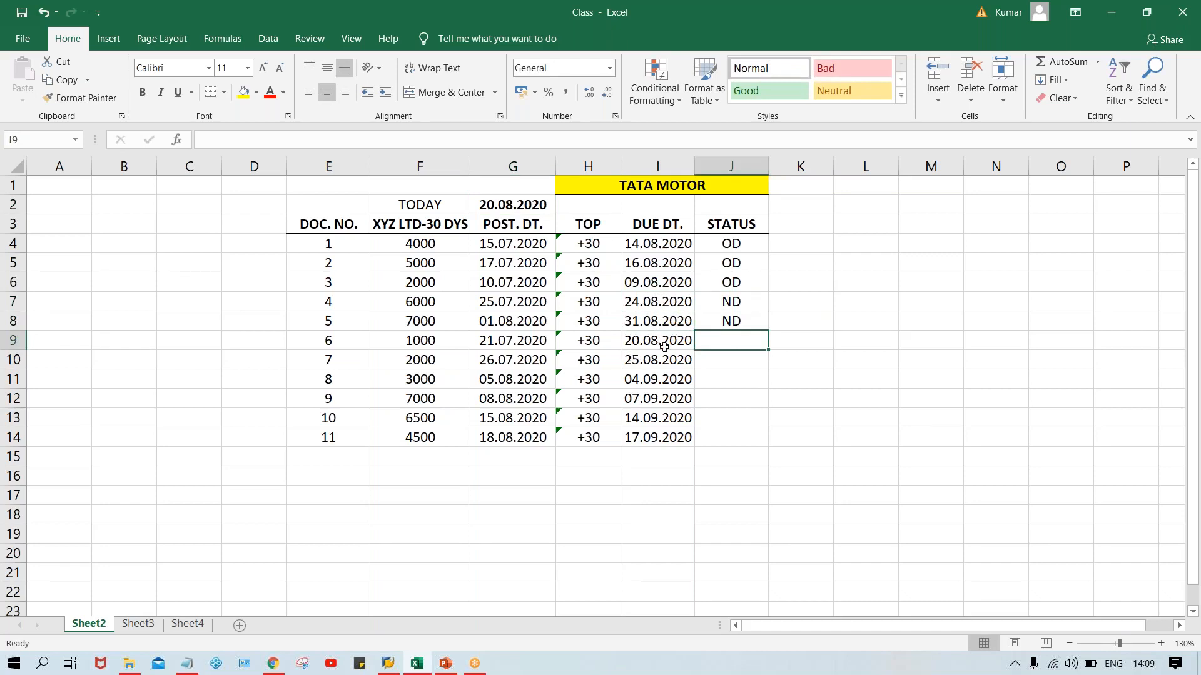
click(506, 205)
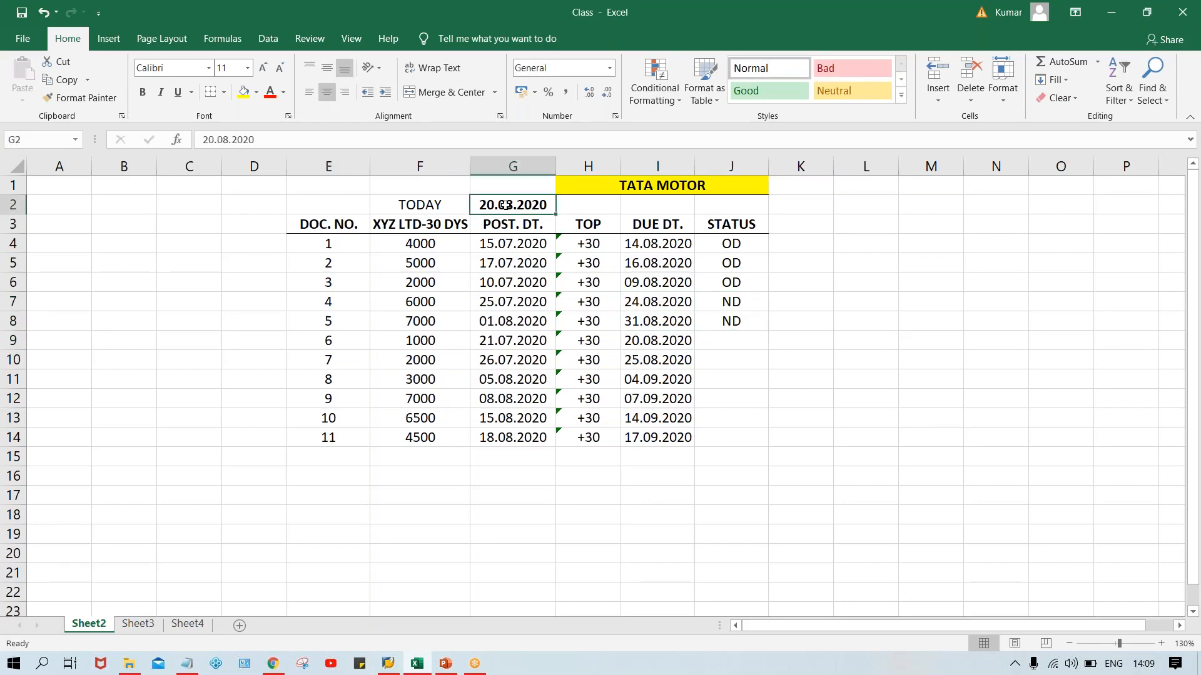
click(728, 340)
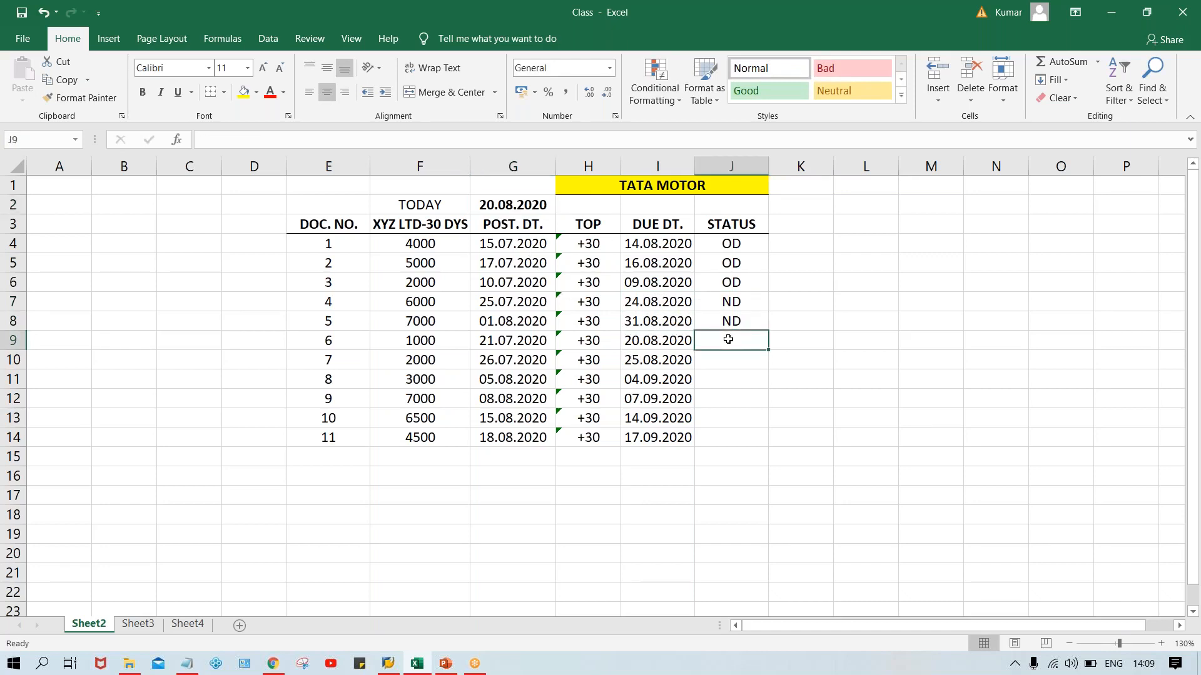
text(DUE)
key(Return)
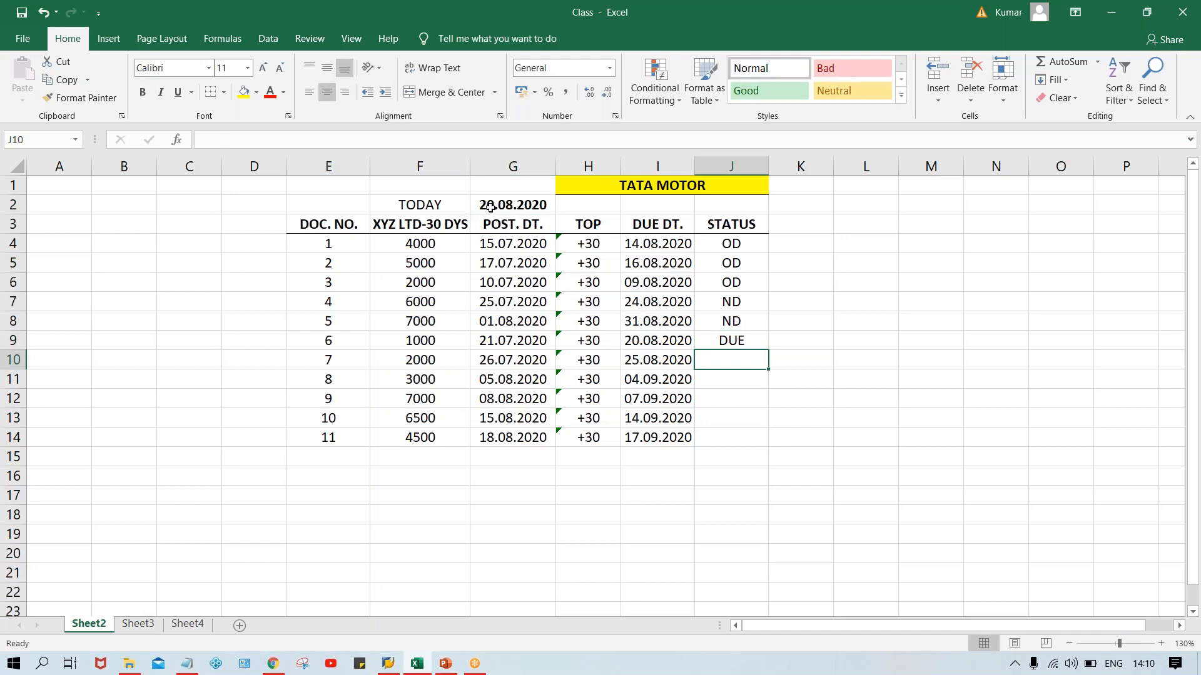
click(656, 340)
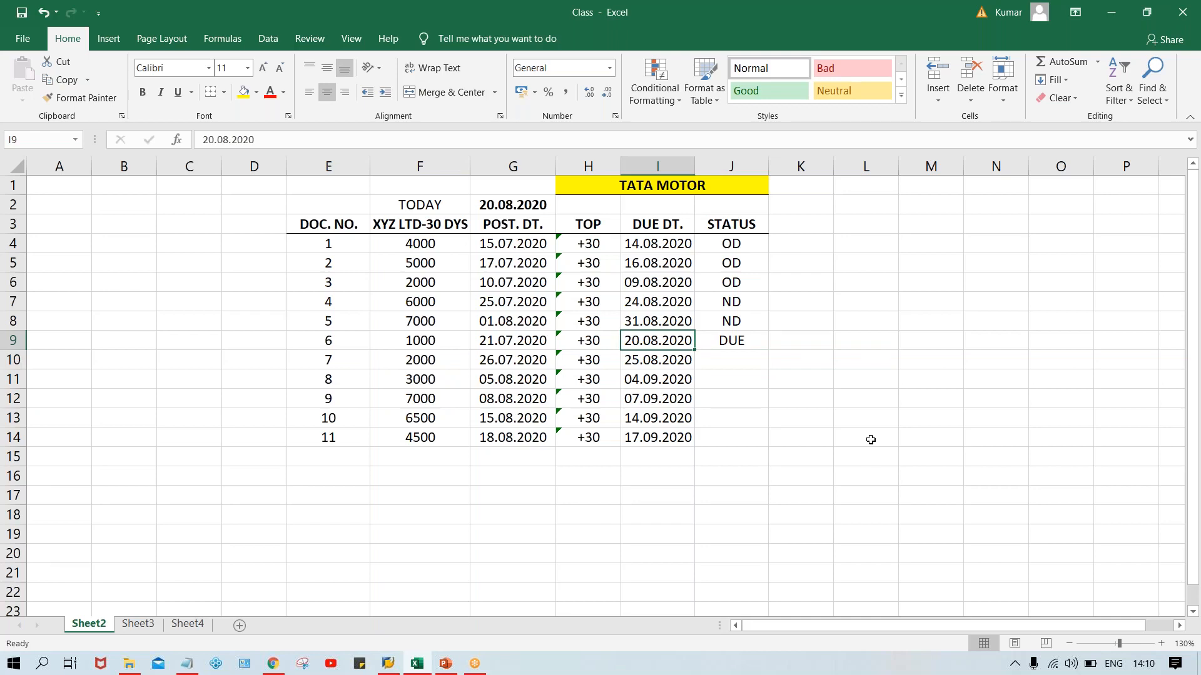
Enter the status ND for documents 7 to 11 in cells J10 through J14.
key(Right)
key(Down)
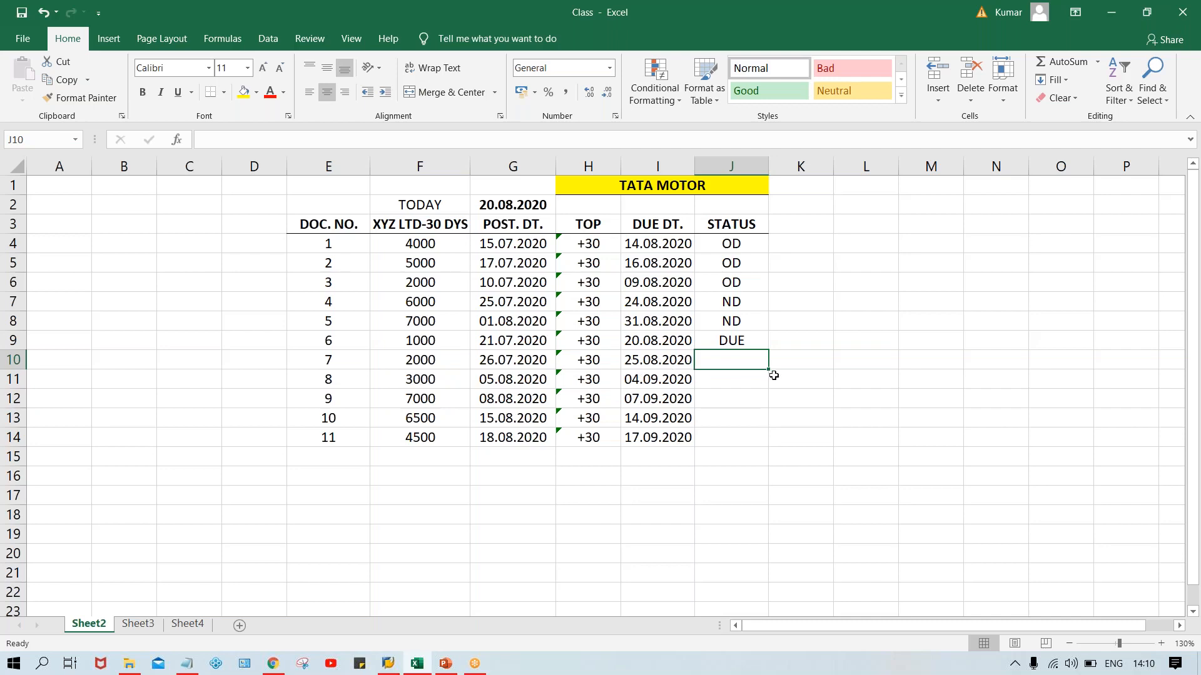
text(ND)
key(Return)
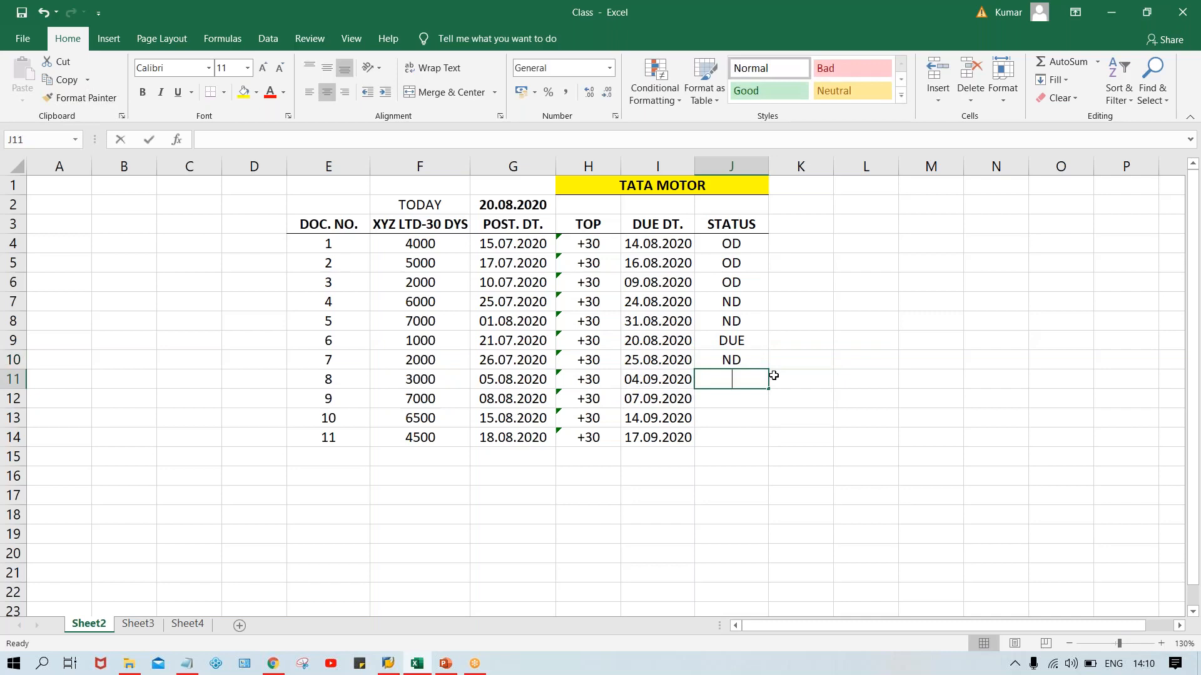
text(ND)
key(Return)
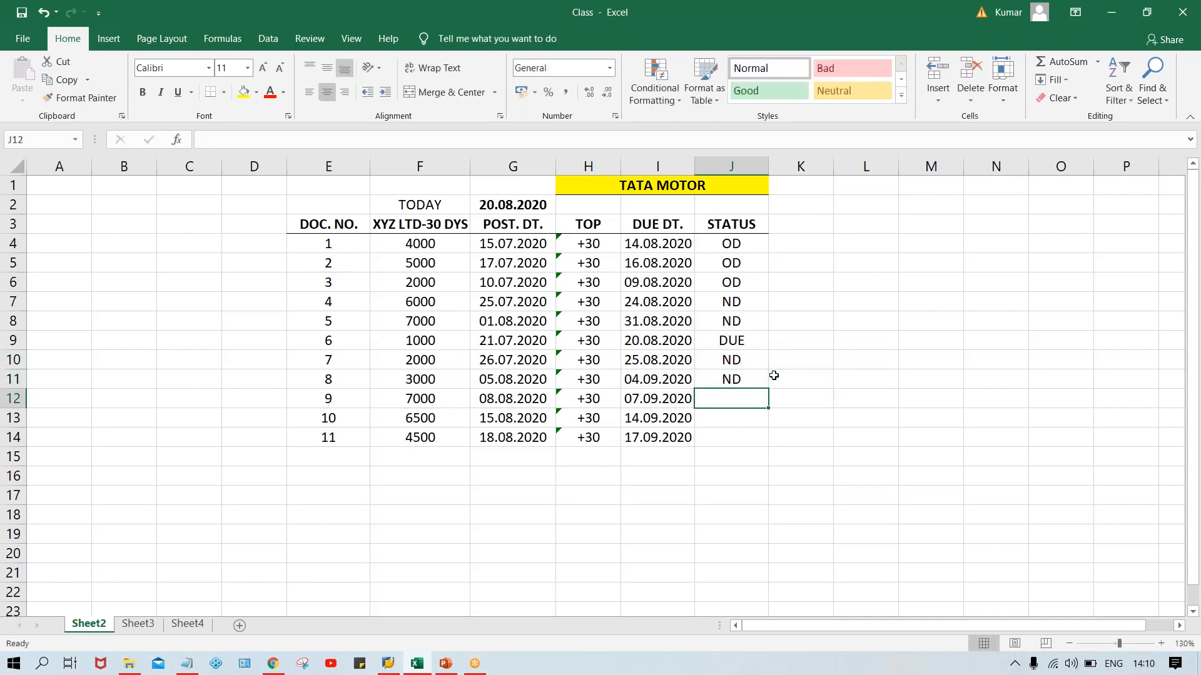
text(N)
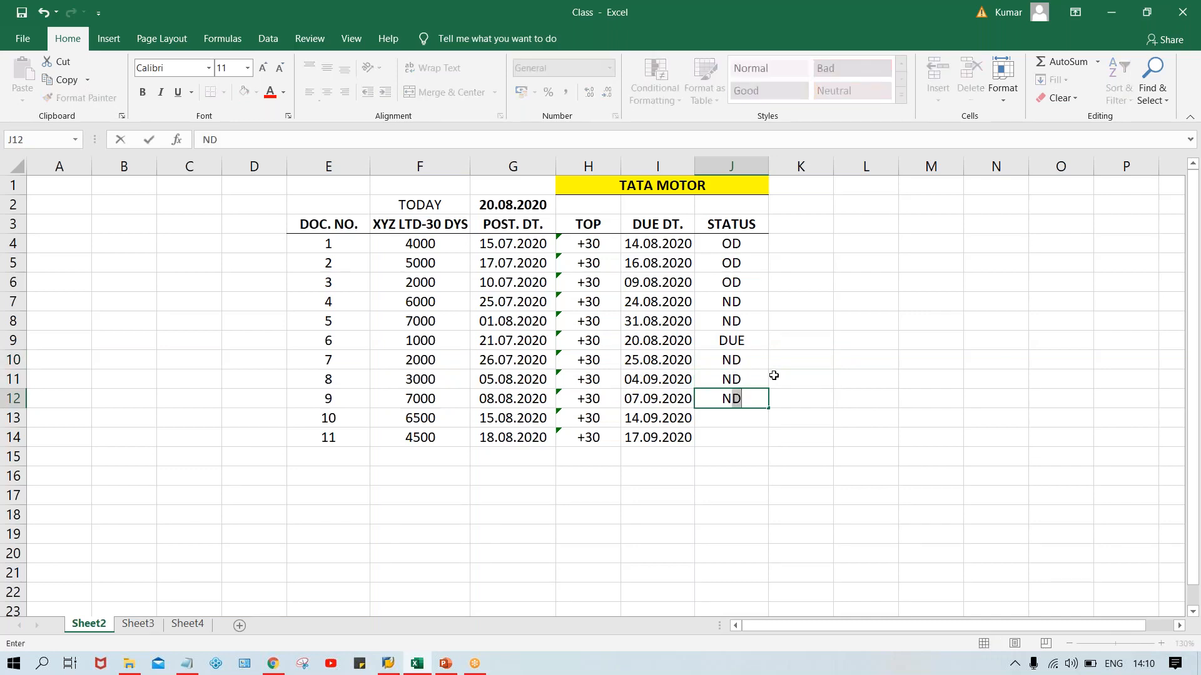
key(Return)
text(N)
key(Return)
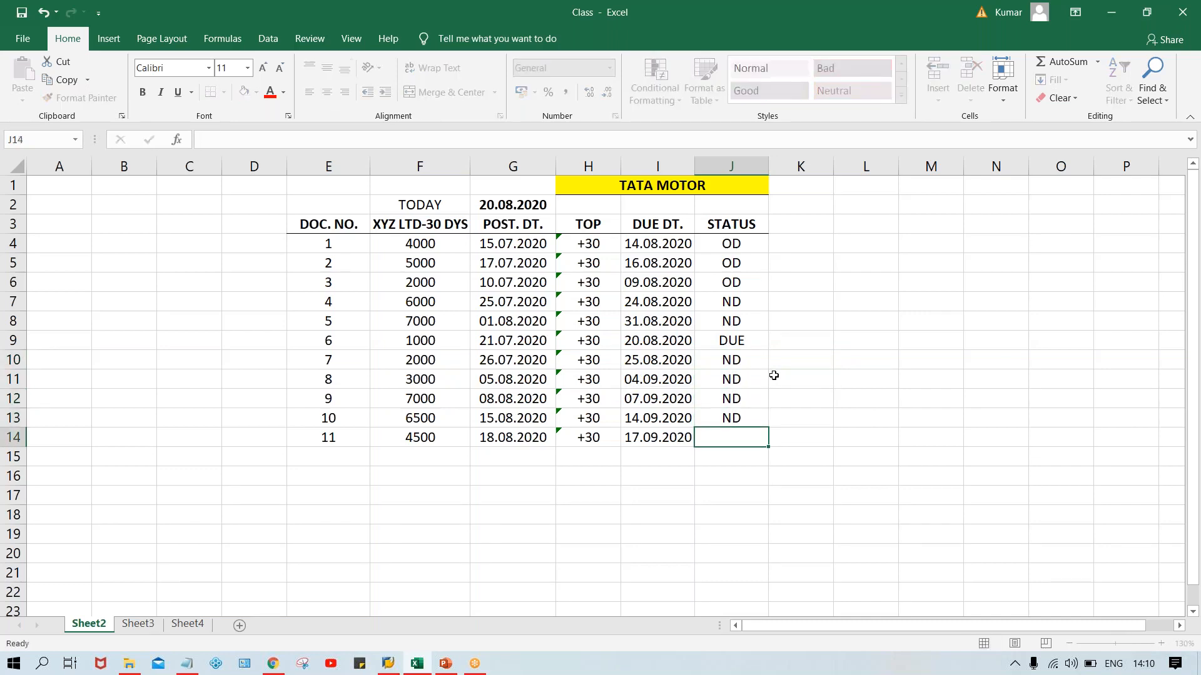
text(N)
key(Return)
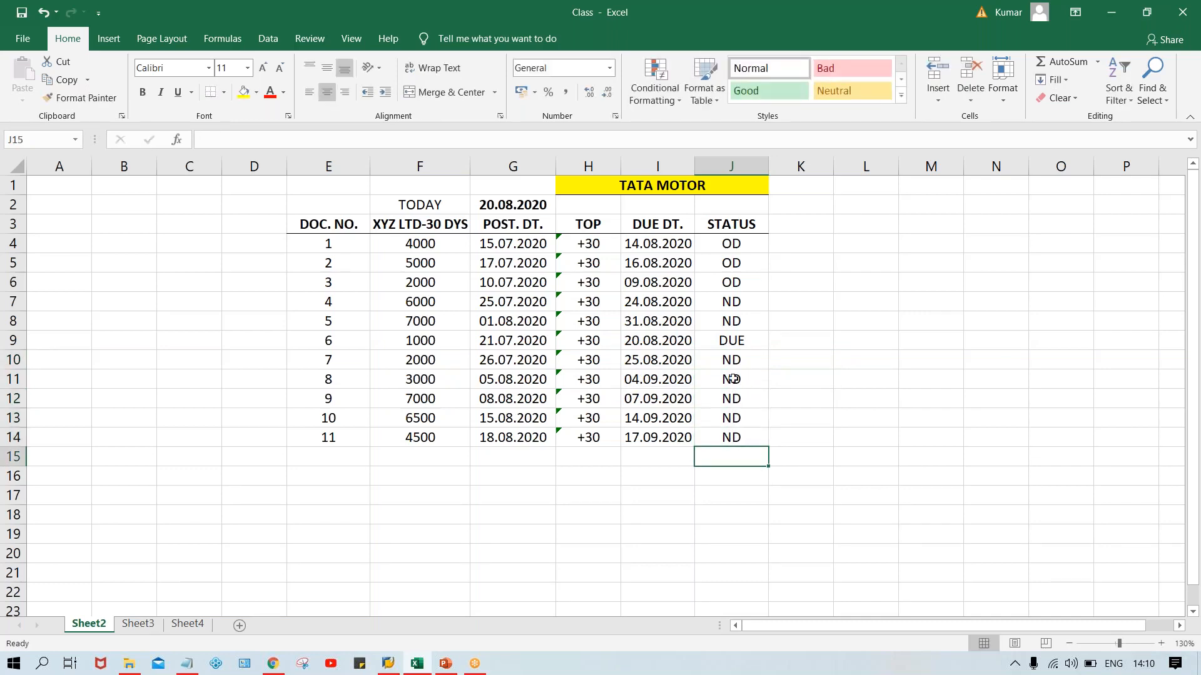
Review the completed document list, checking the due dates against the OD, ND and DUE statuses.
click(647, 366)
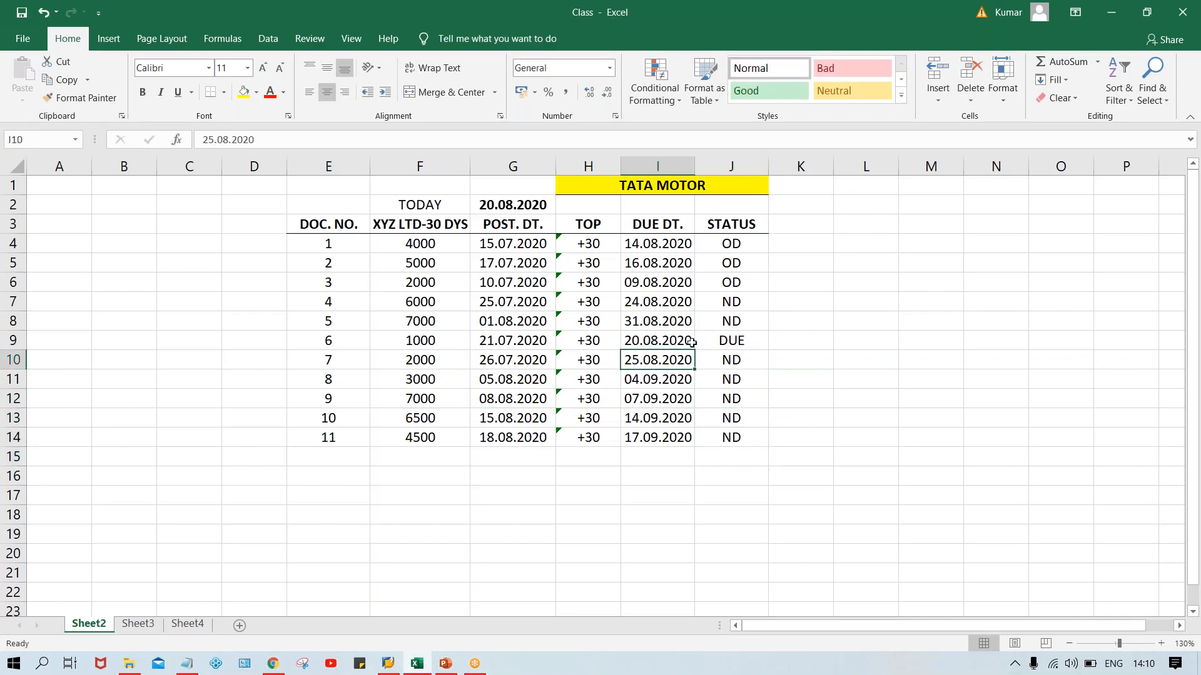
click(721, 342)
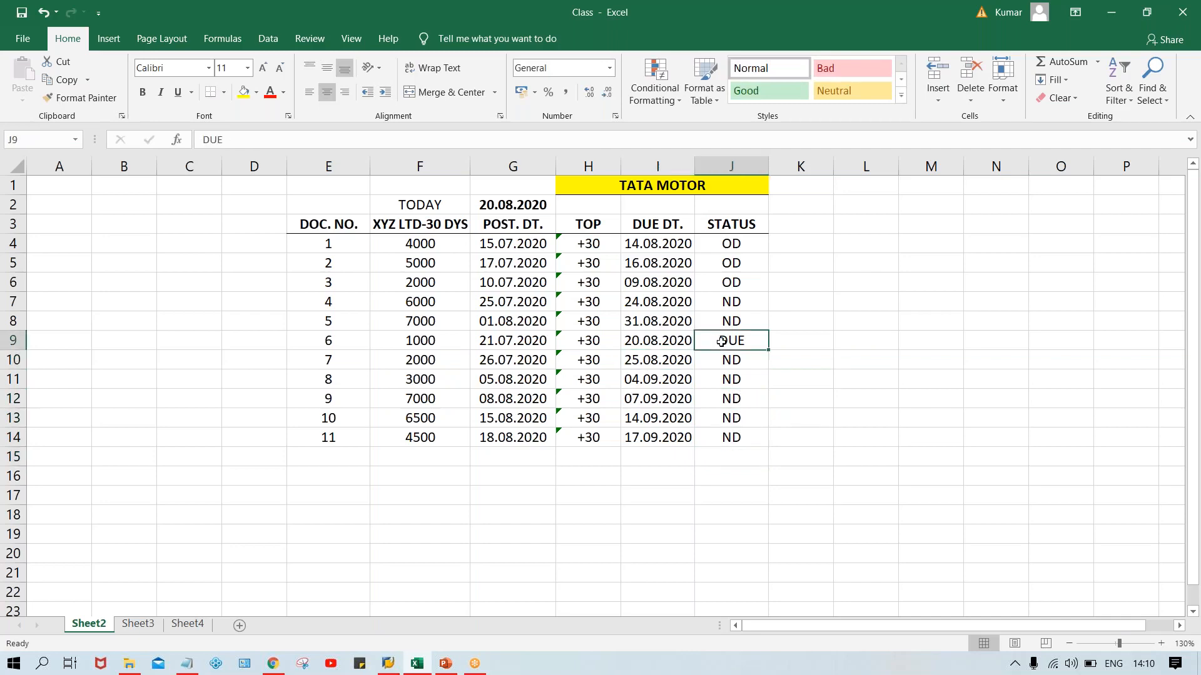
click(733, 267)
click(812, 306)
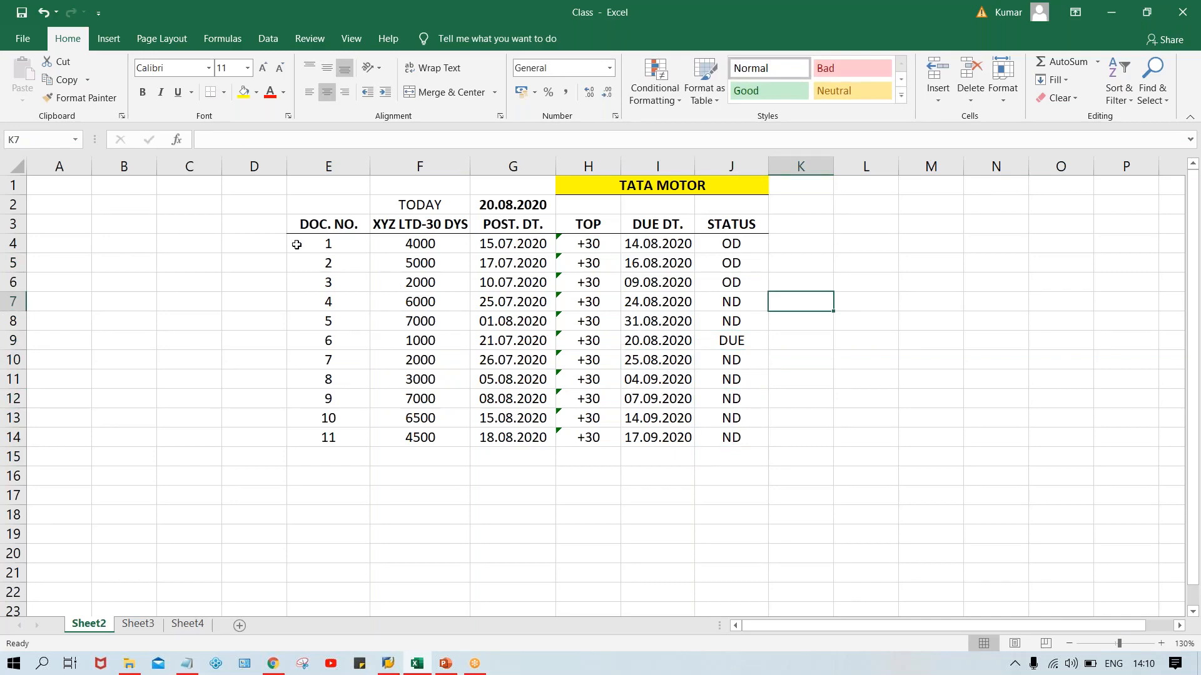
drag(297, 245, 728, 456)
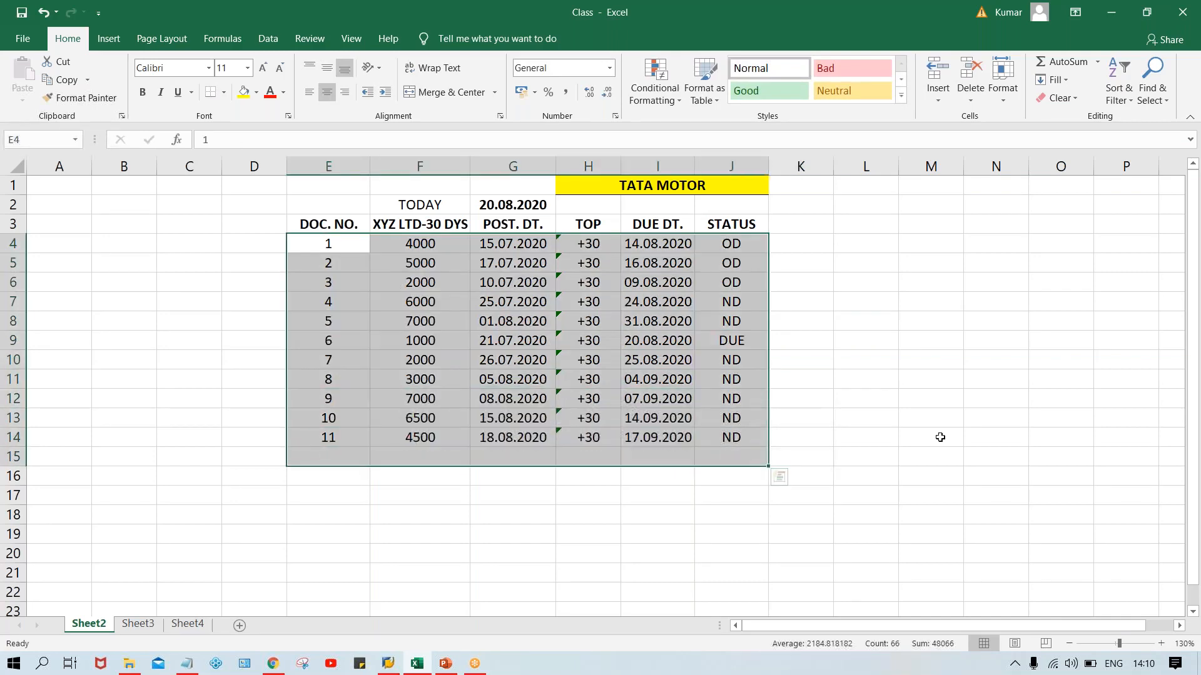
click(940, 438)
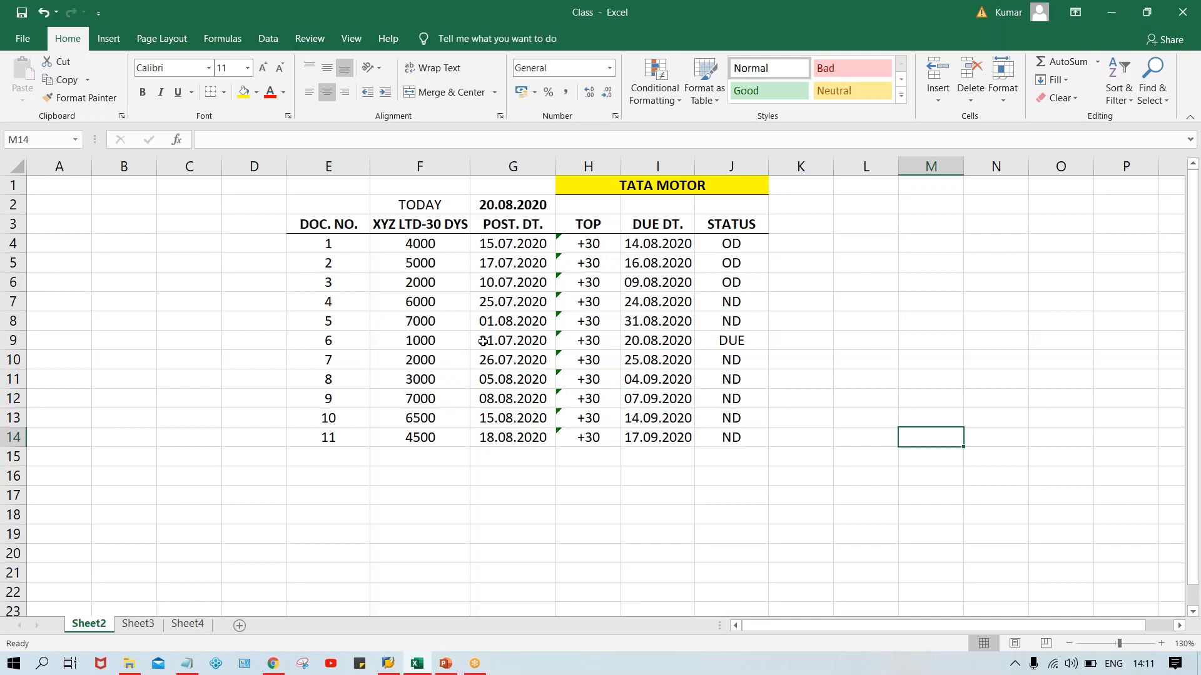
click(745, 340)
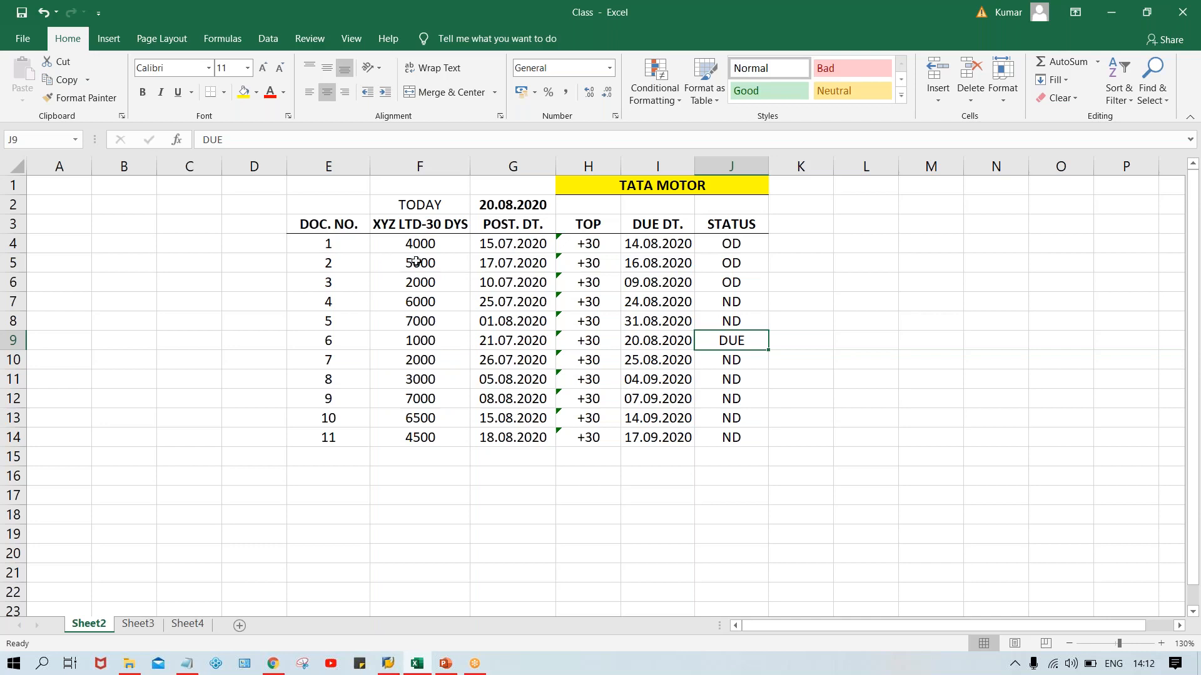
Fill the rows of overdue documents 1 to 3, E4:J6, with yellow.
click(338, 247)
key(shift+Down)
drag(436, 260, 746, 290)
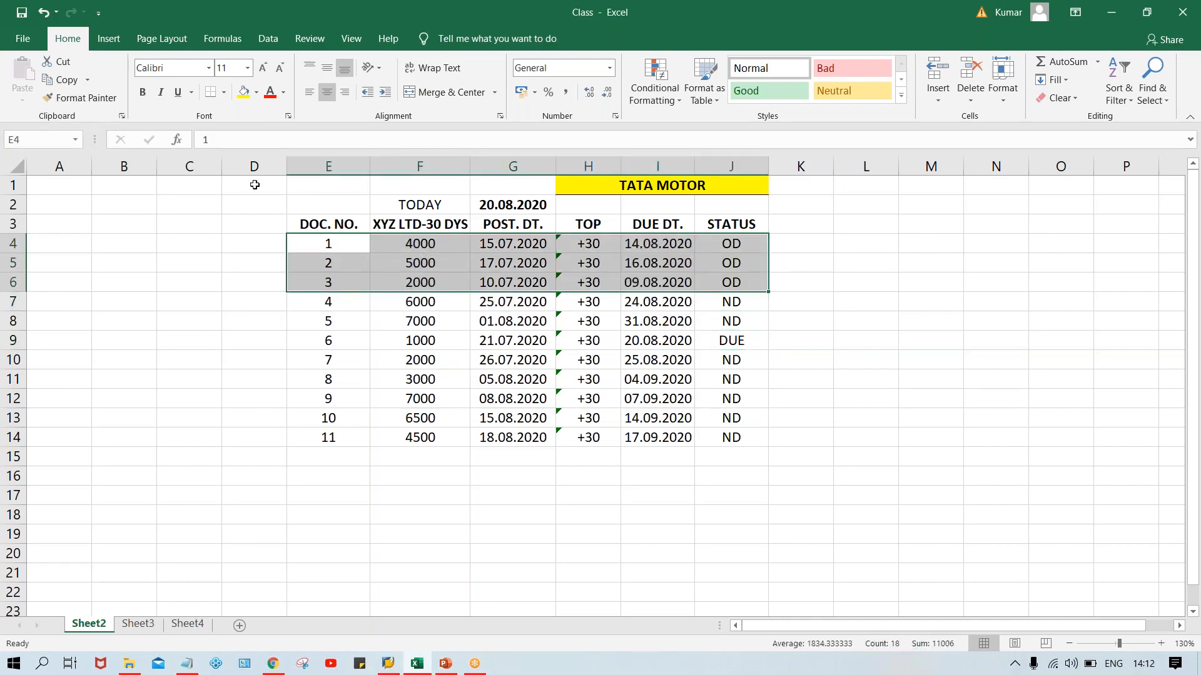
click(243, 92)
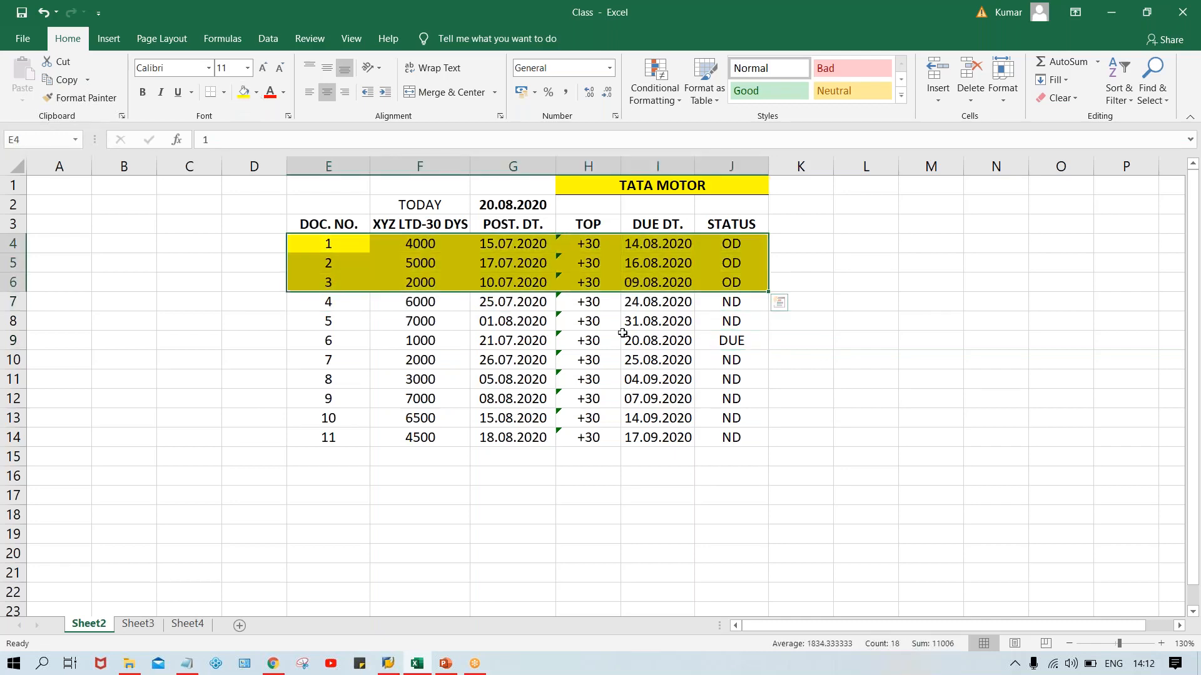
Fill the row of document 6 with status DUE, E9:J9, with yellow.
click(738, 342)
drag(696, 343, 338, 342)
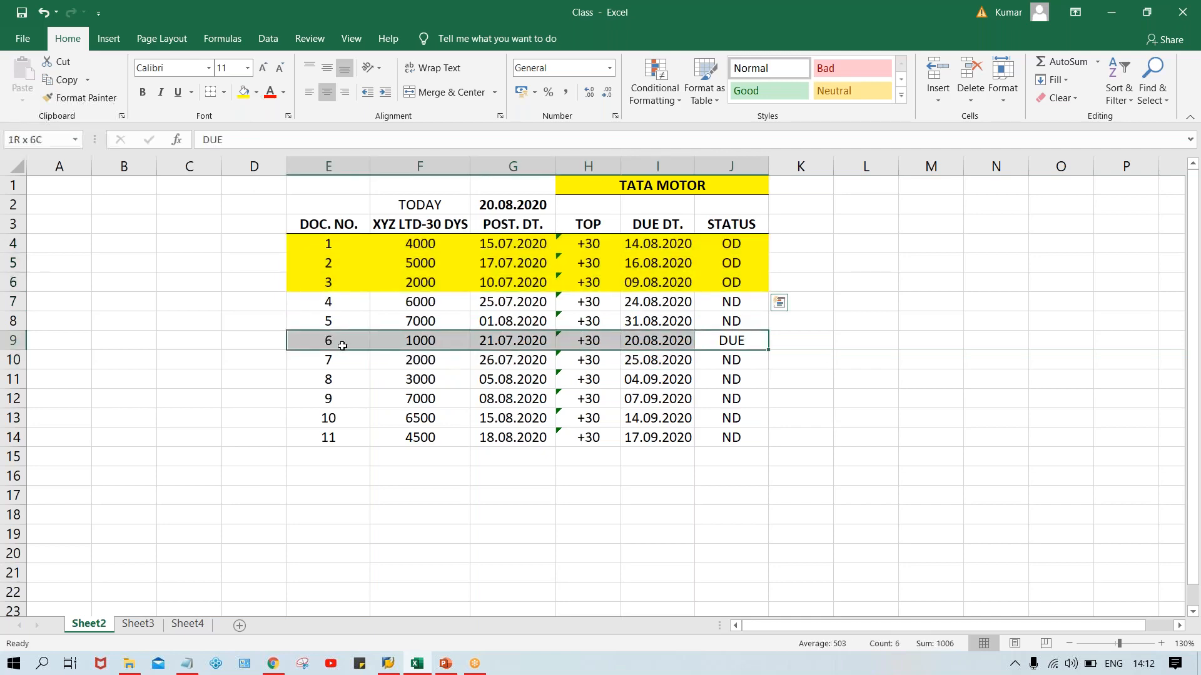
click(243, 92)
click(881, 322)
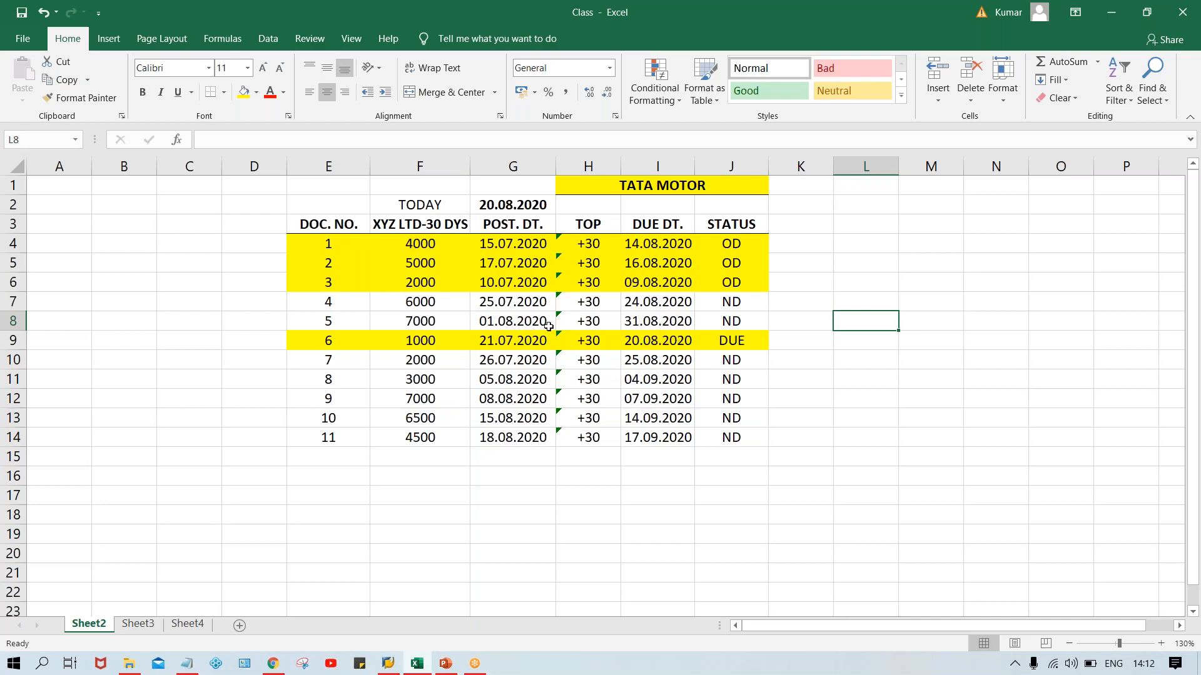
Examine the dates of documents 4 and 5 alongside the statuses of the highlighted documents 1, 2, 3 and 6.
click(642, 328)
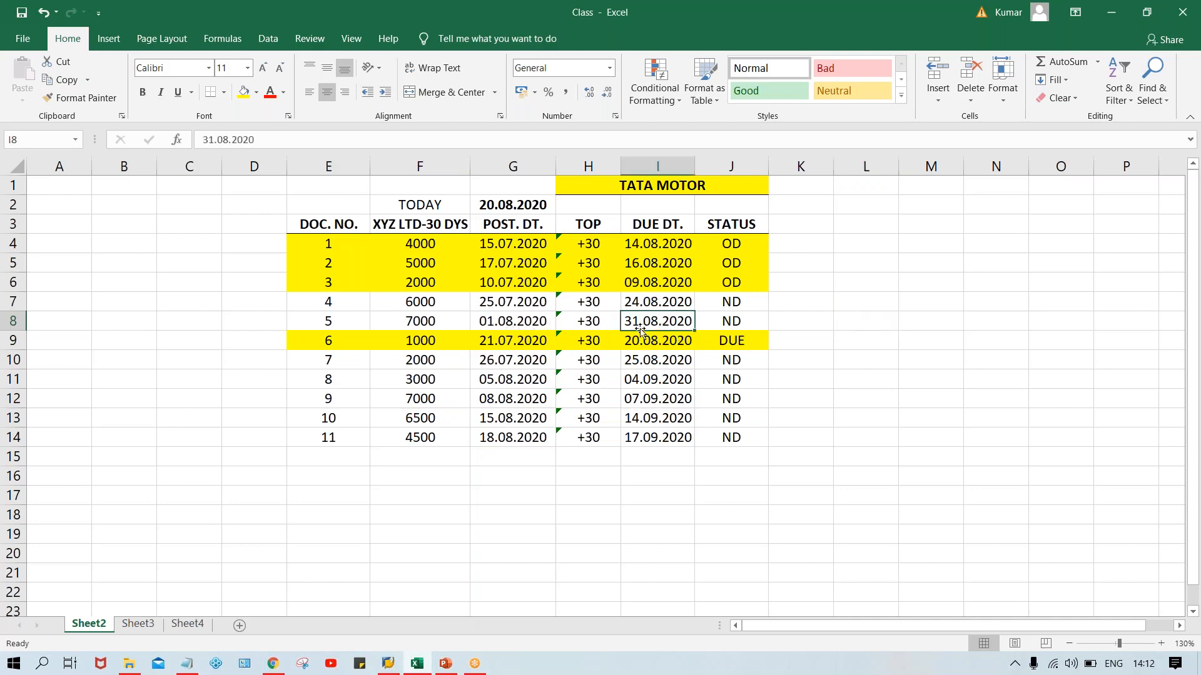
click(503, 318)
click(660, 307)
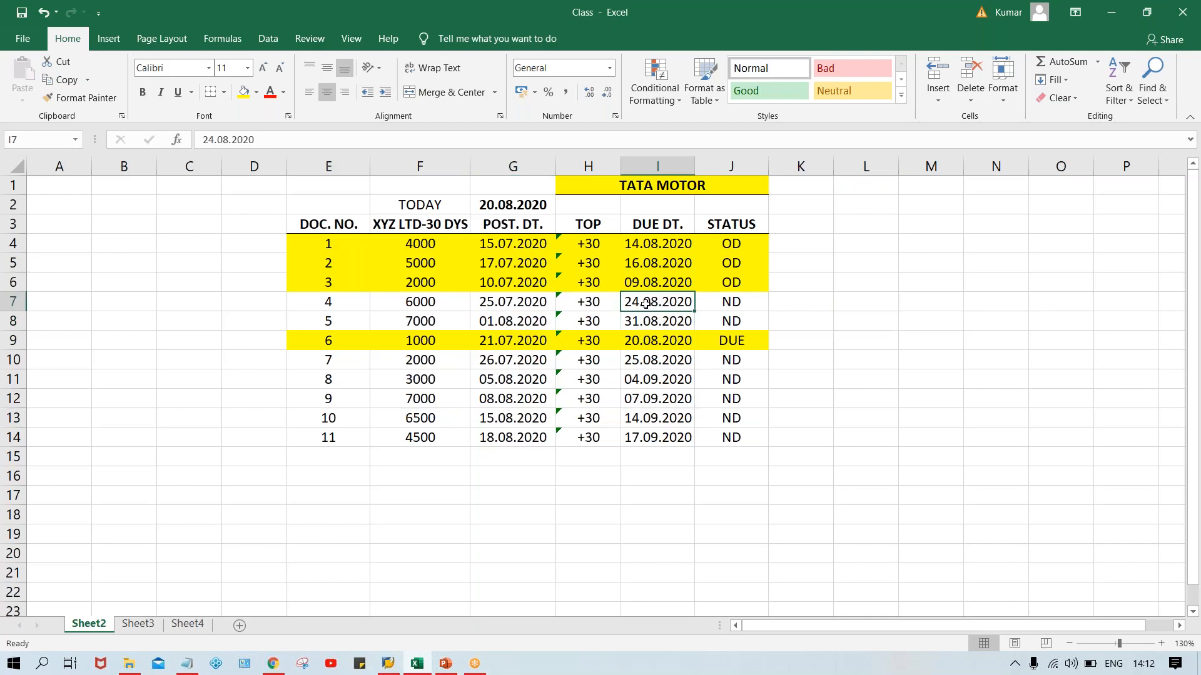
click(745, 245)
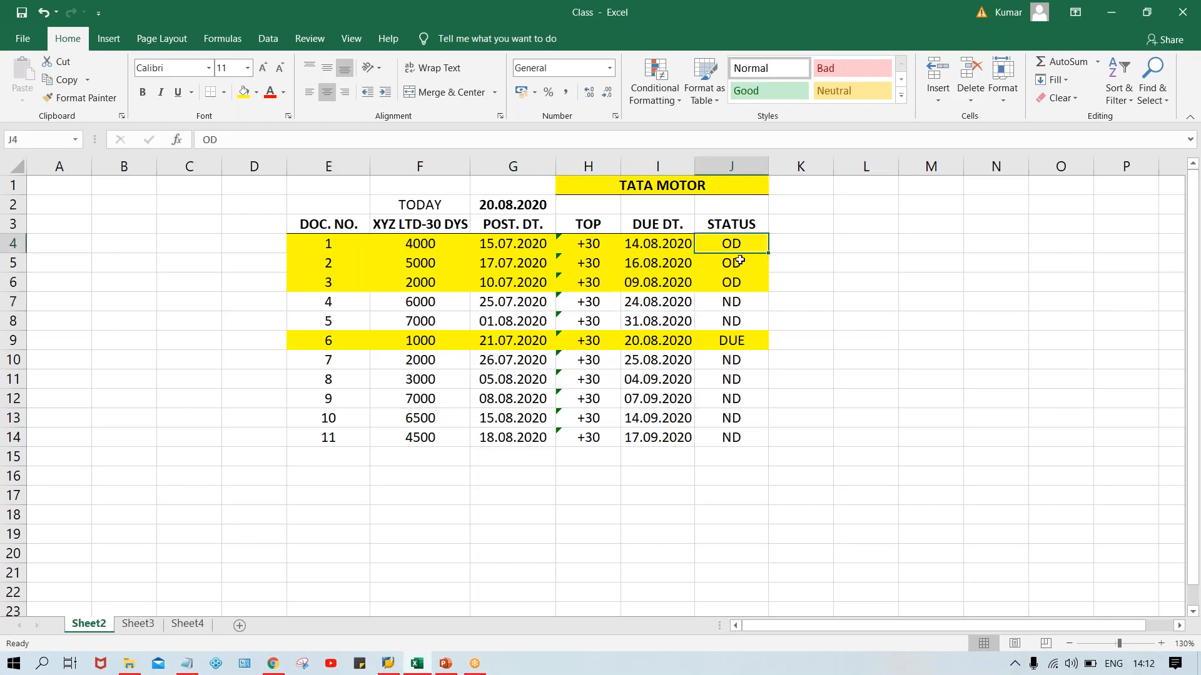
click(739, 263)
click(740, 282)
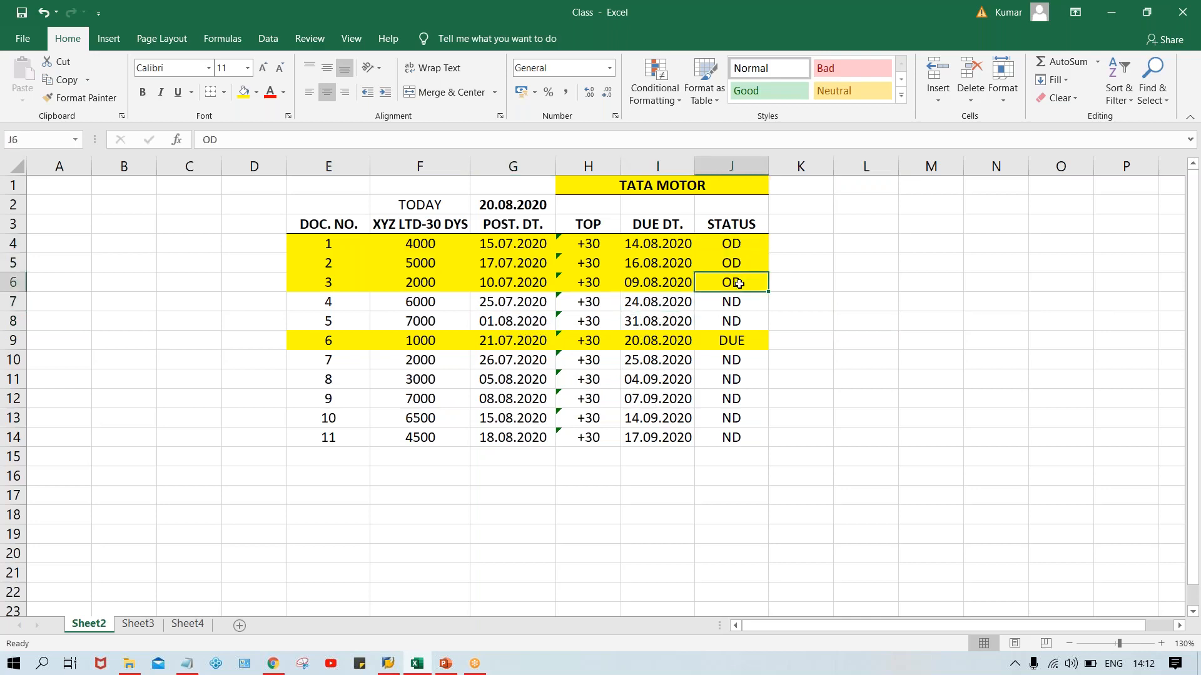
click(728, 337)
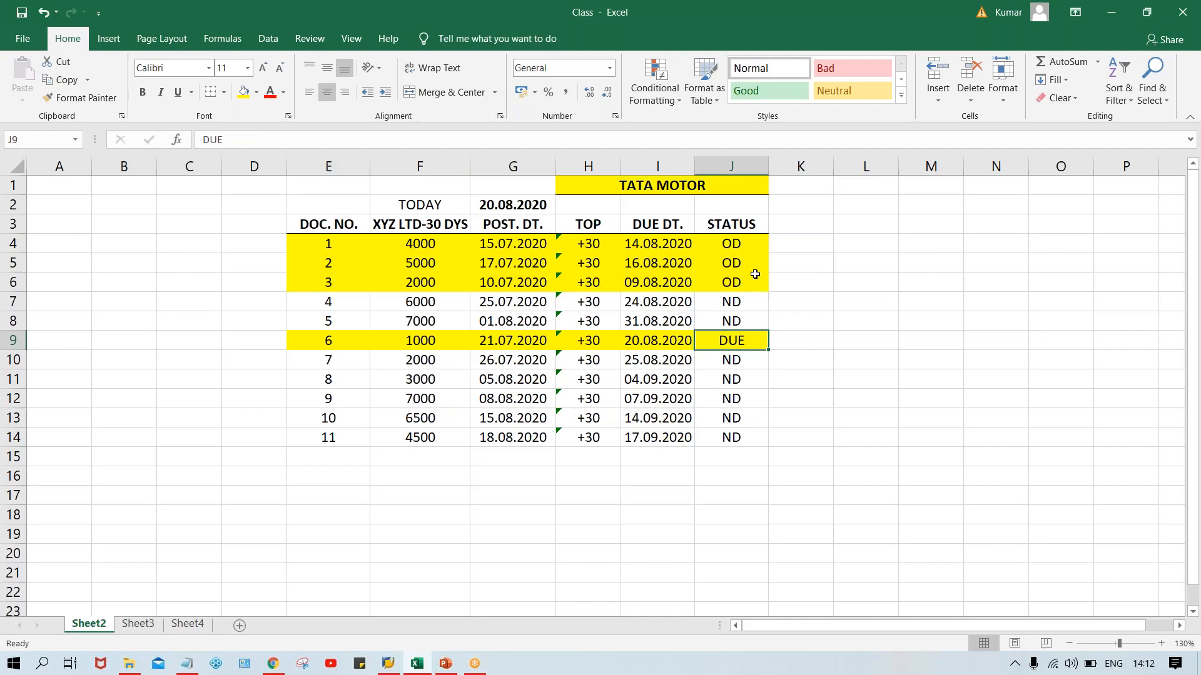
Go through the due dates of the highlighted documents 1, 2, 3 and 6 in column I.
click(658, 246)
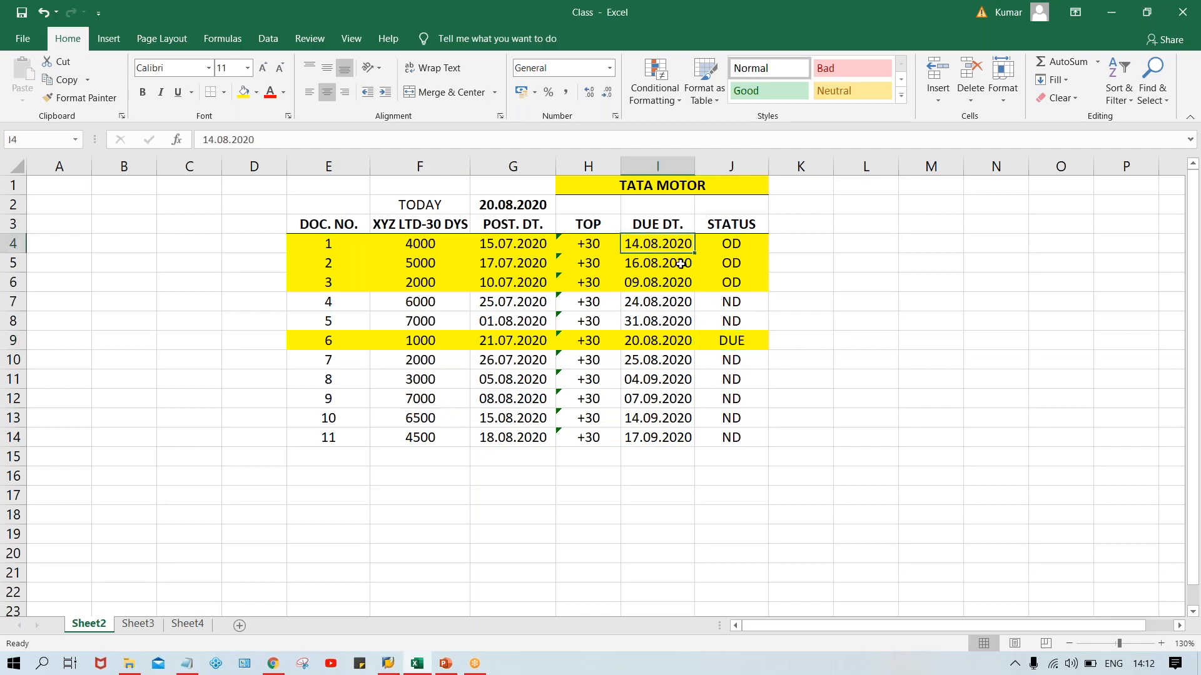
click(681, 264)
drag(661, 247, 667, 291)
click(659, 344)
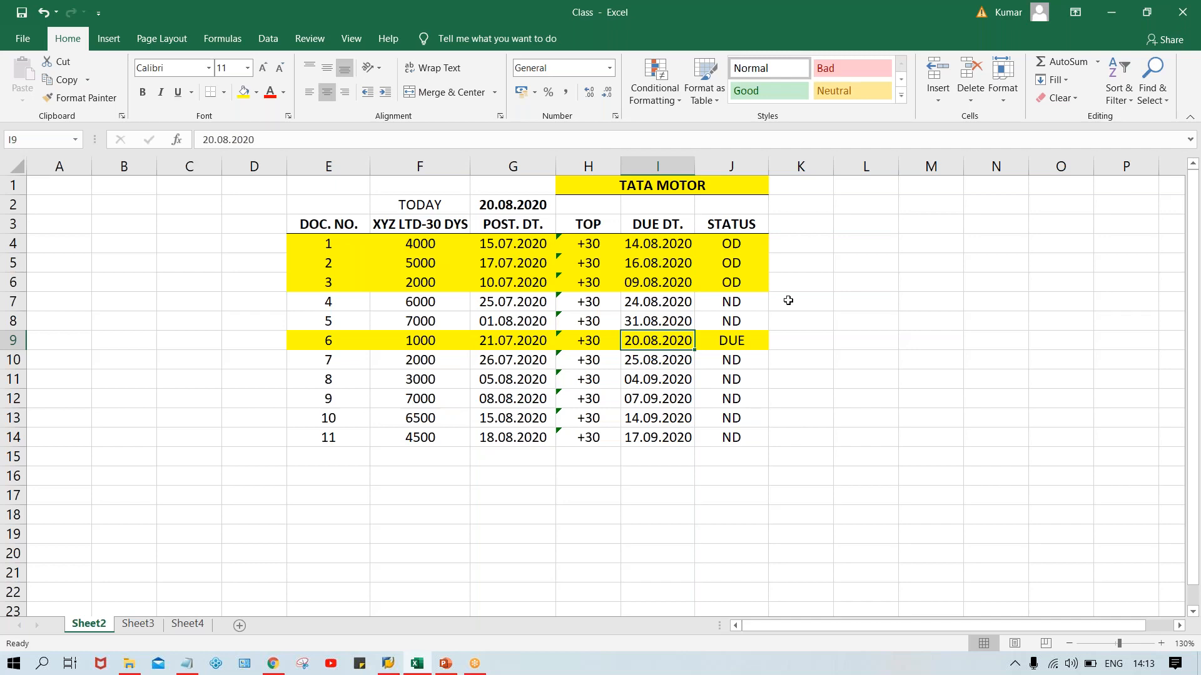
click(648, 252)
click(647, 264)
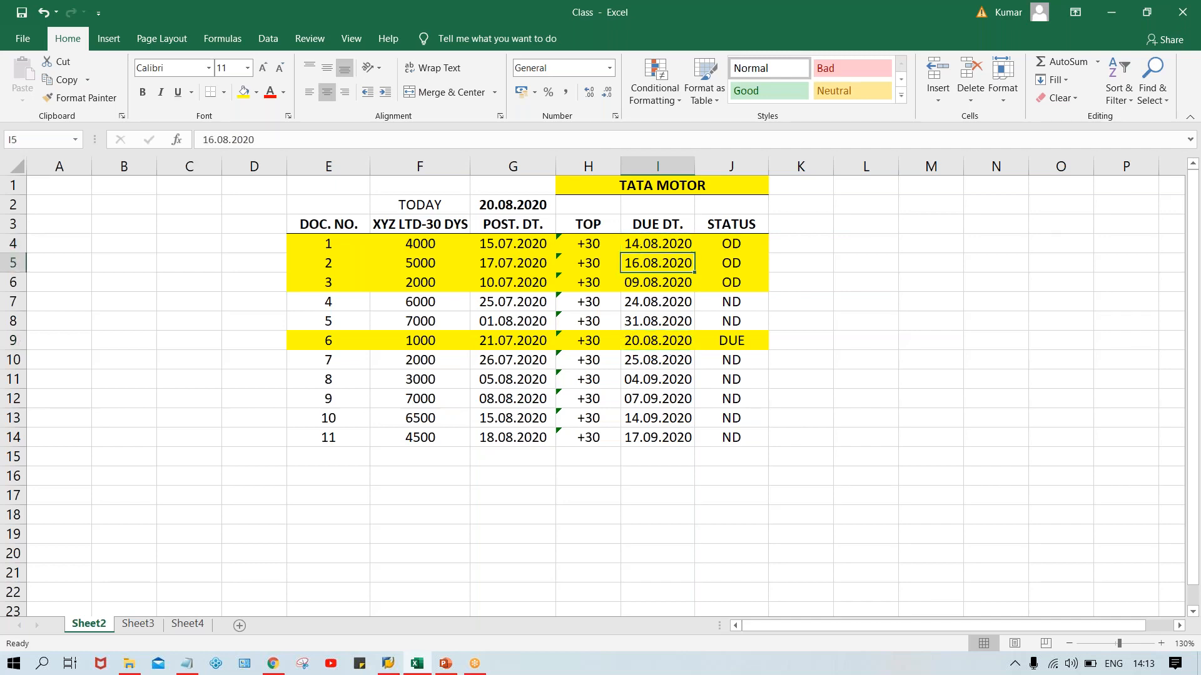
click(646, 289)
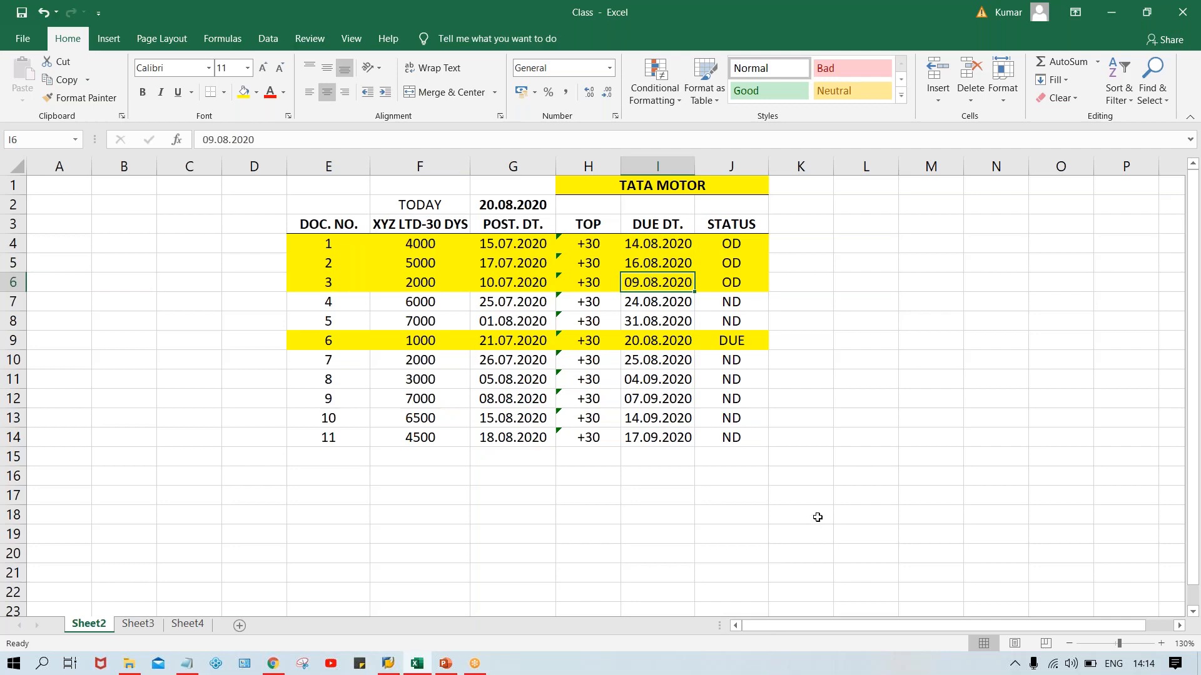
Check document 2's due date and compare the OD statuses with the ND statuses in column J.
click(731, 263)
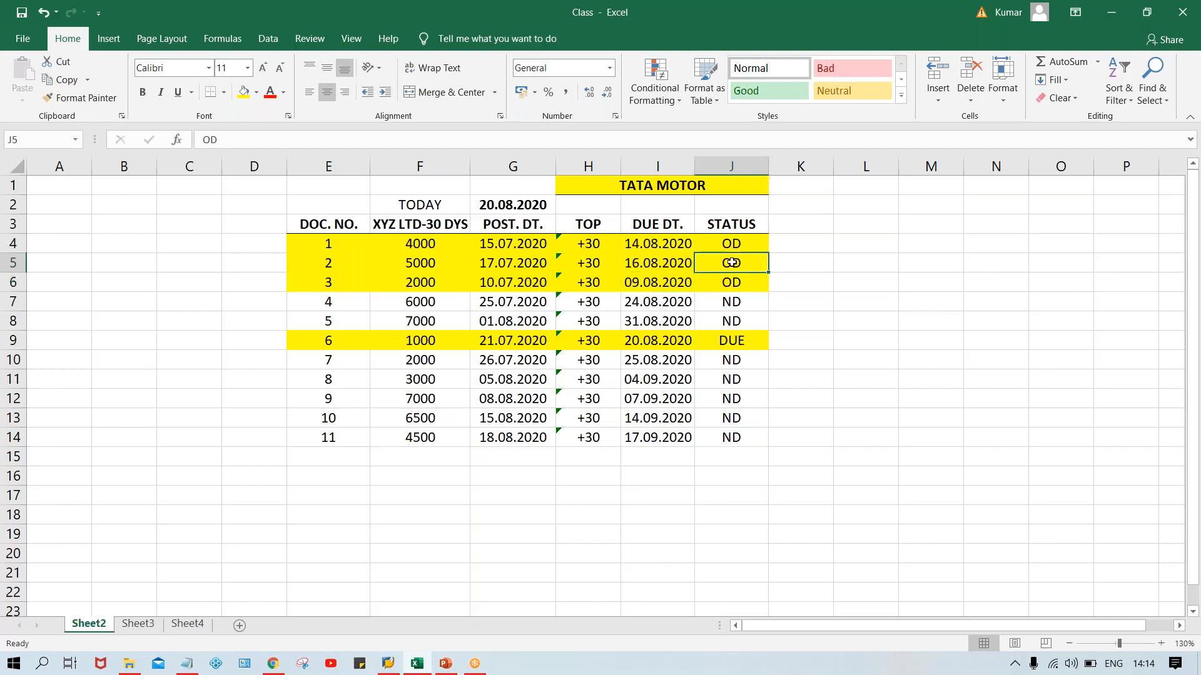
click(630, 262)
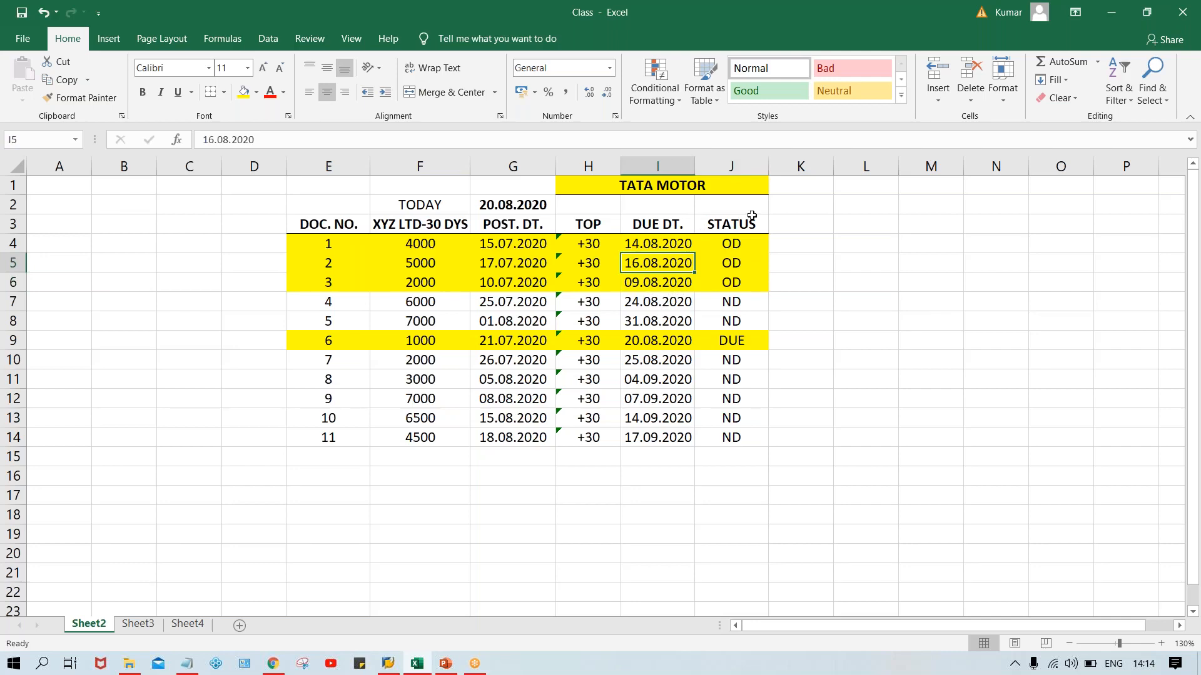
click(722, 242)
click(730, 260)
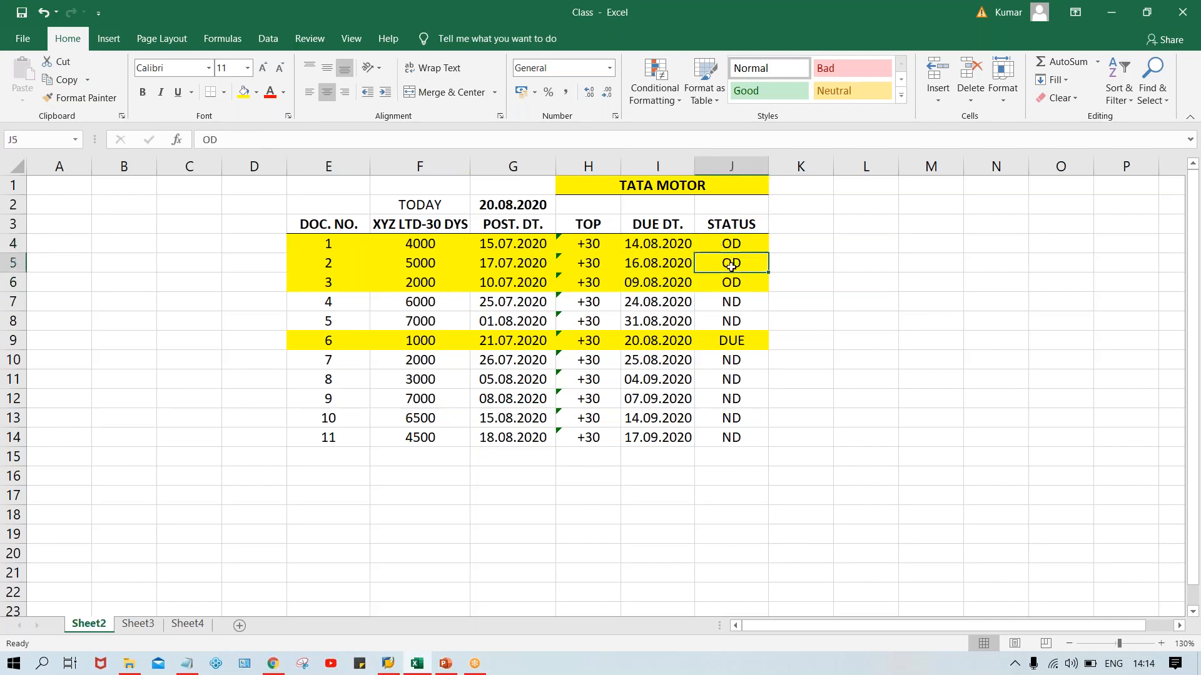
click(735, 297)
click(732, 380)
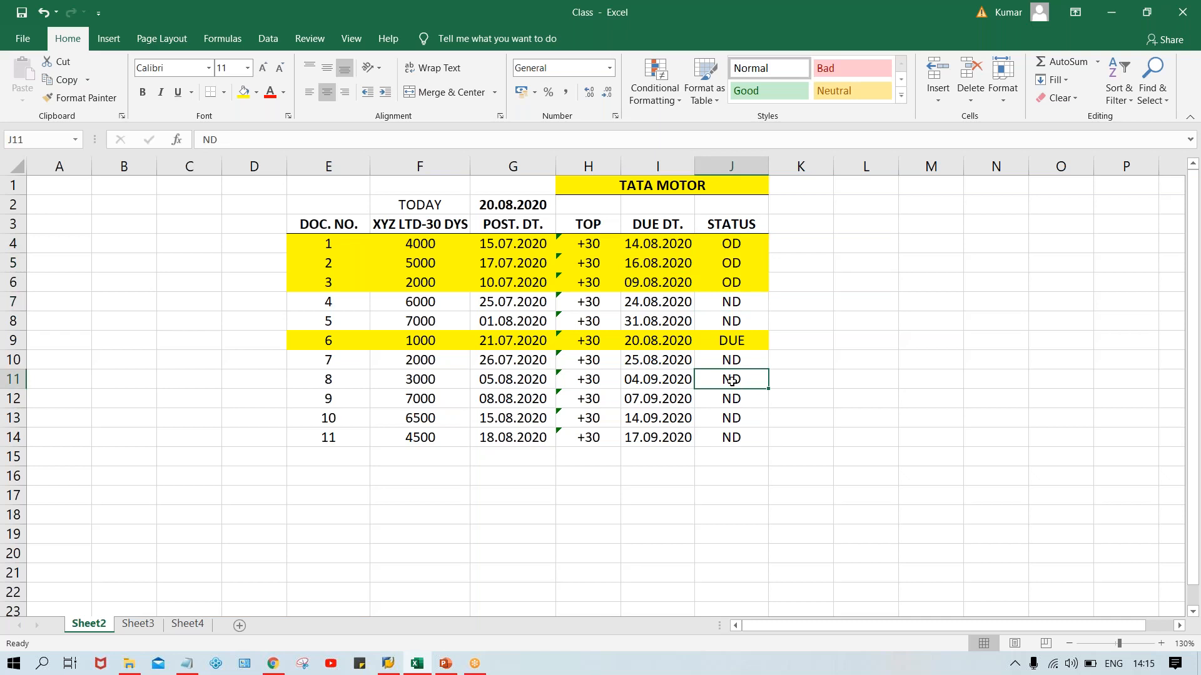
Merge and center cells H2:J2 beneath TATA MOTOR and enter the heading AUTOMATIC PYT PROG.
drag(594, 207, 732, 210)
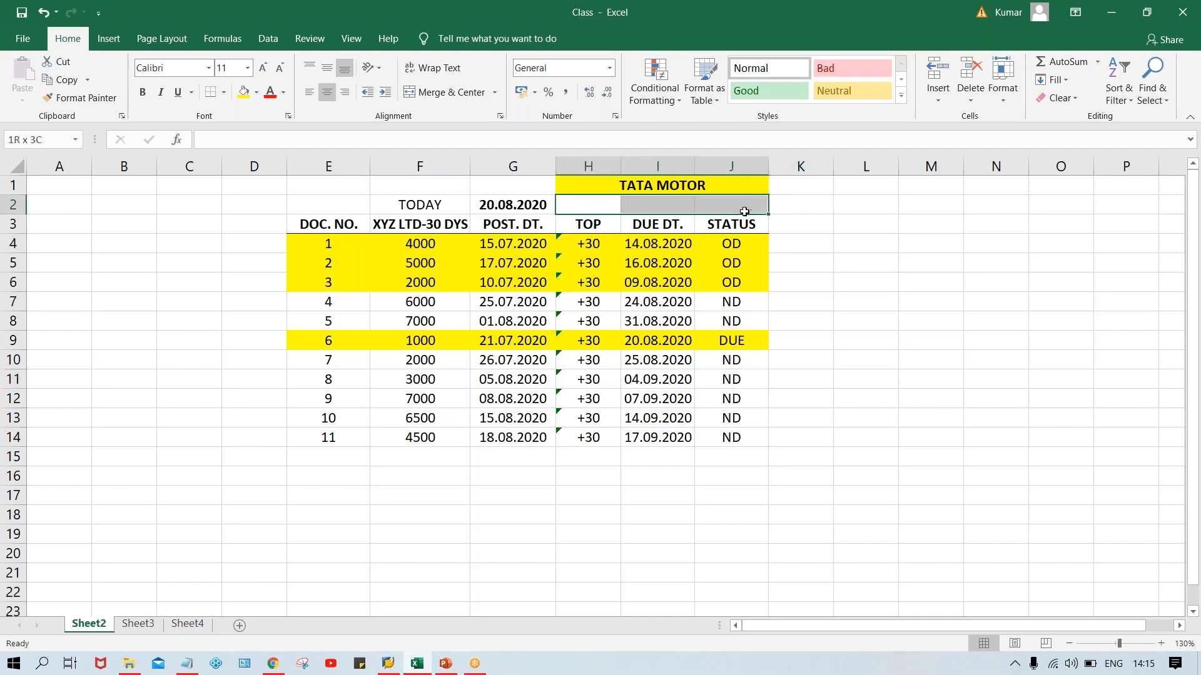
click(445, 93)
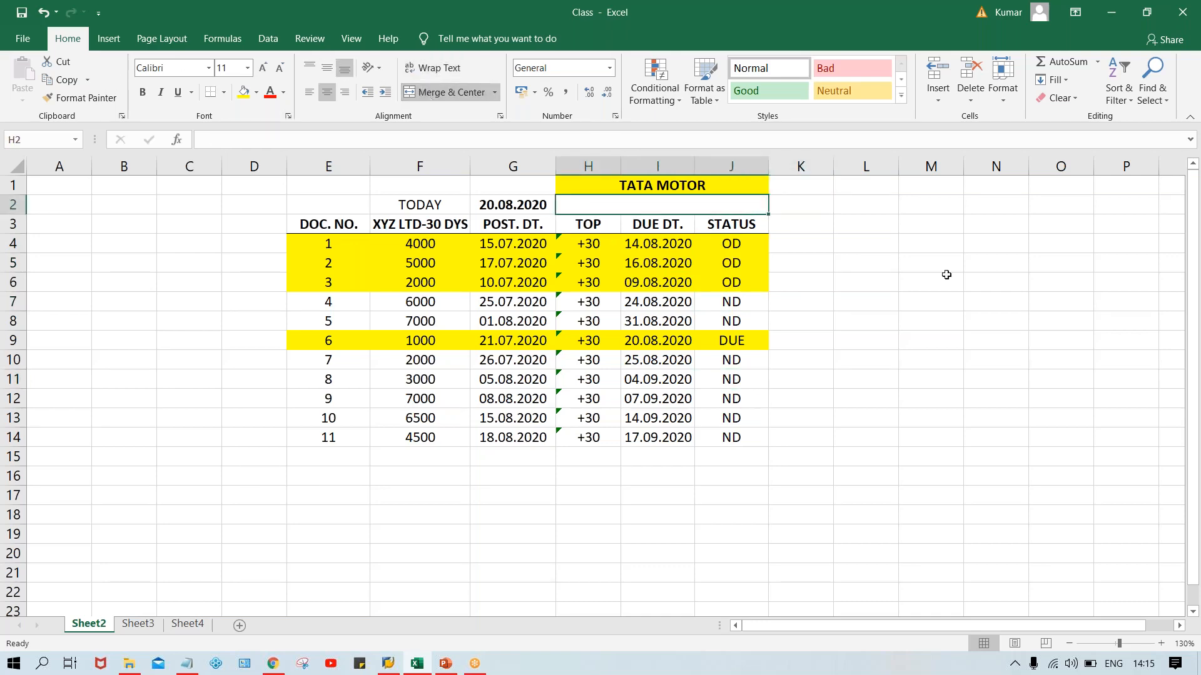
text(A)
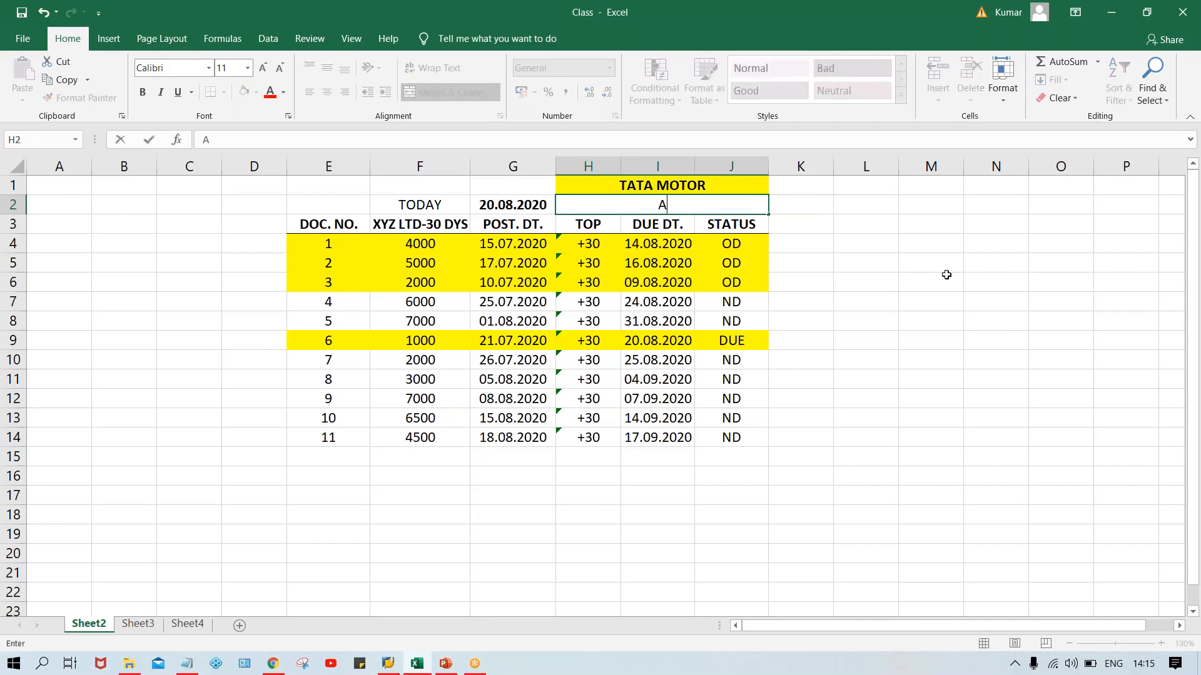
text(UTOMATIC P)
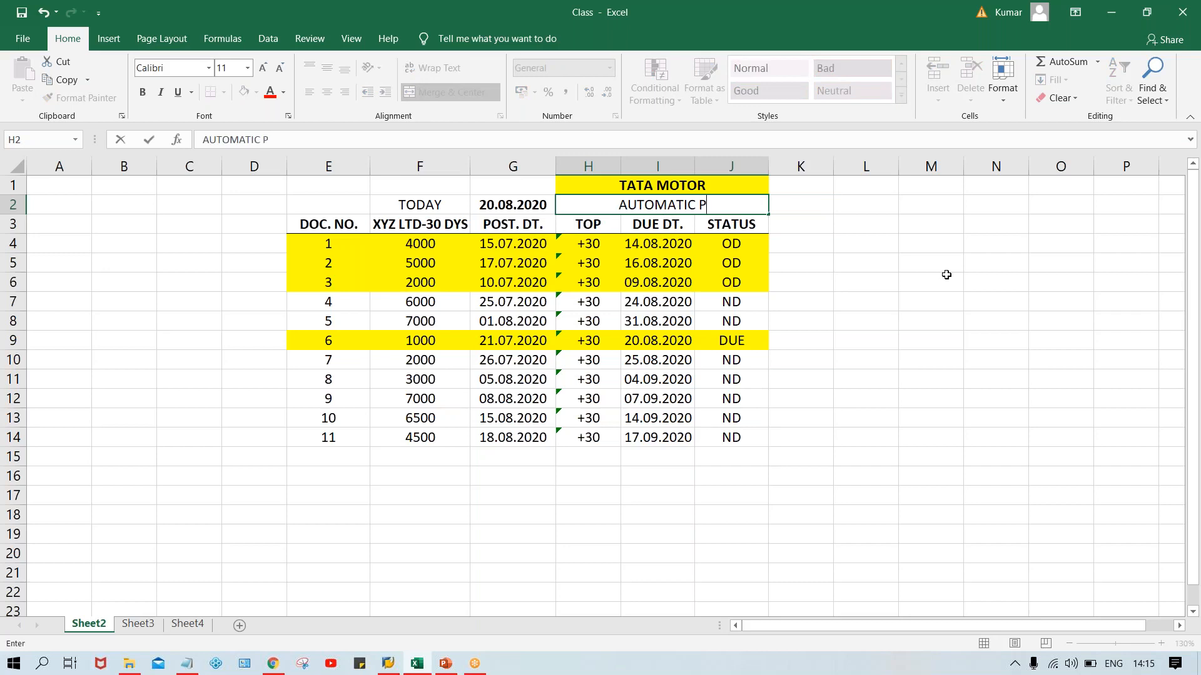
text(YT PT)
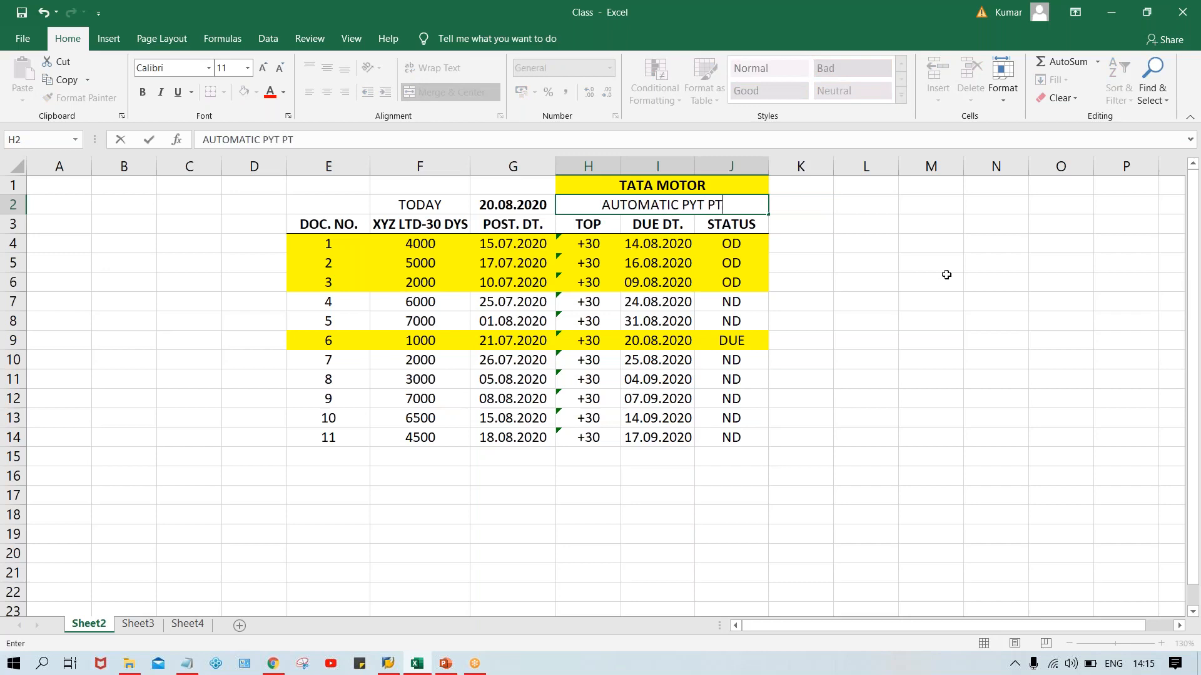
key(BackSpace)
text(ROG)
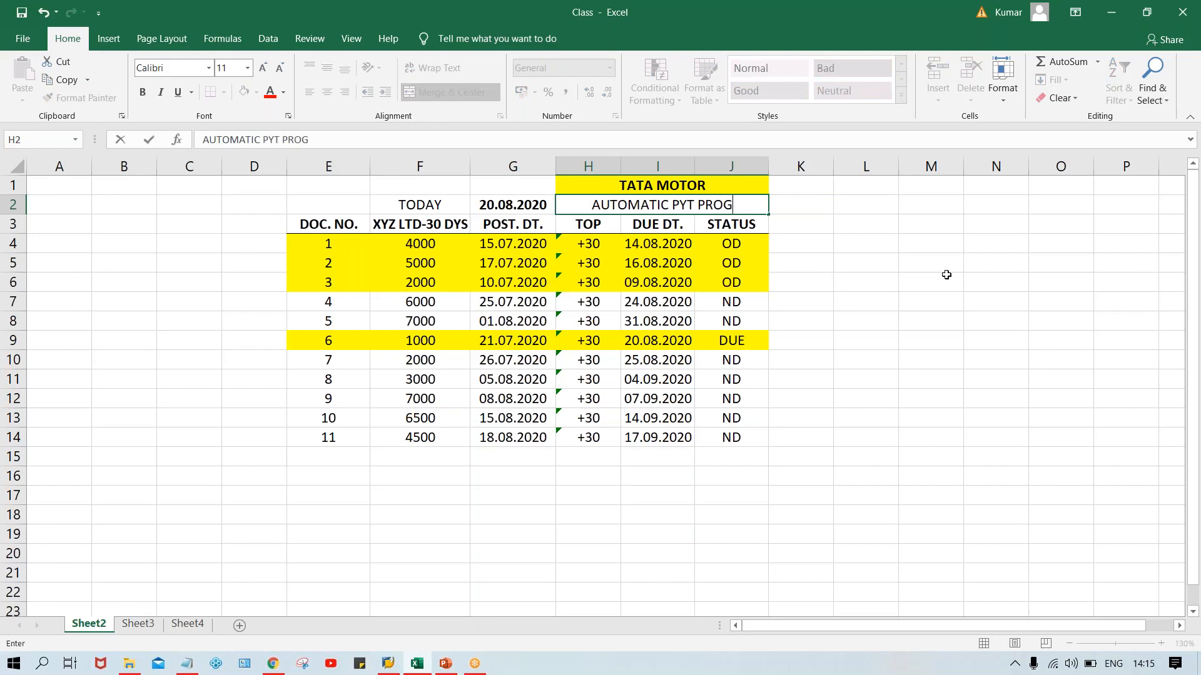
text(.)
key(Return)
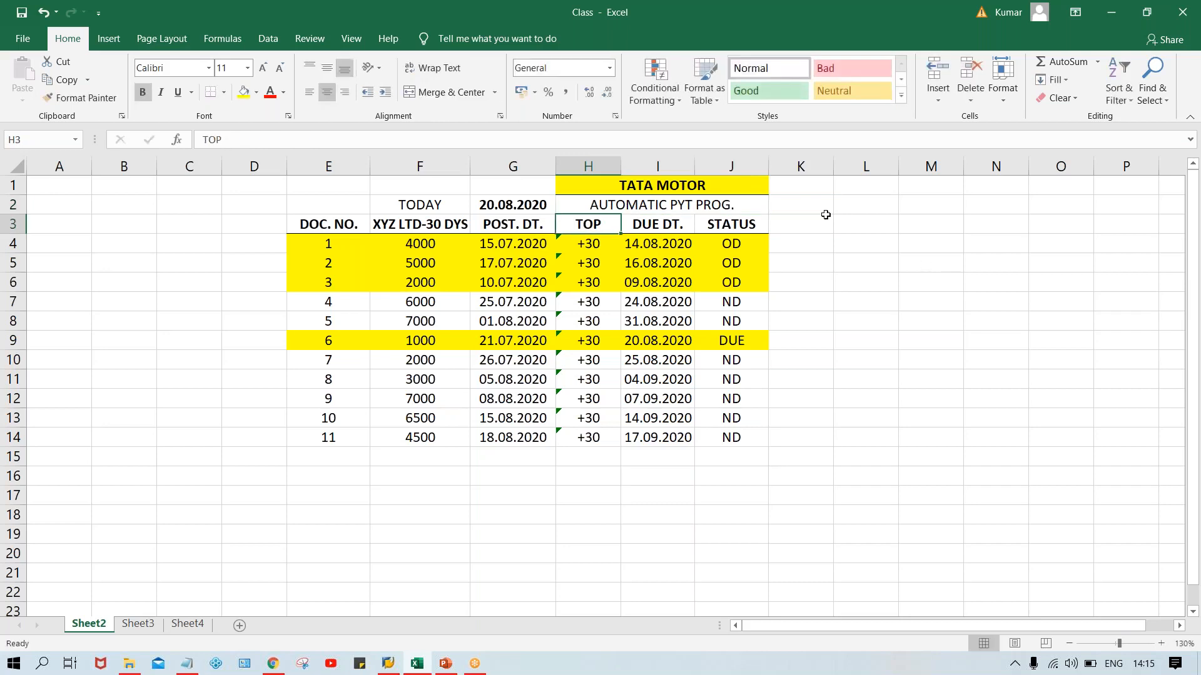
Make the heading in H2 bold and add a period after PYT so it reads AUTOMATIC PYT. PROG.
click(725, 205)
key(ctrl+b)
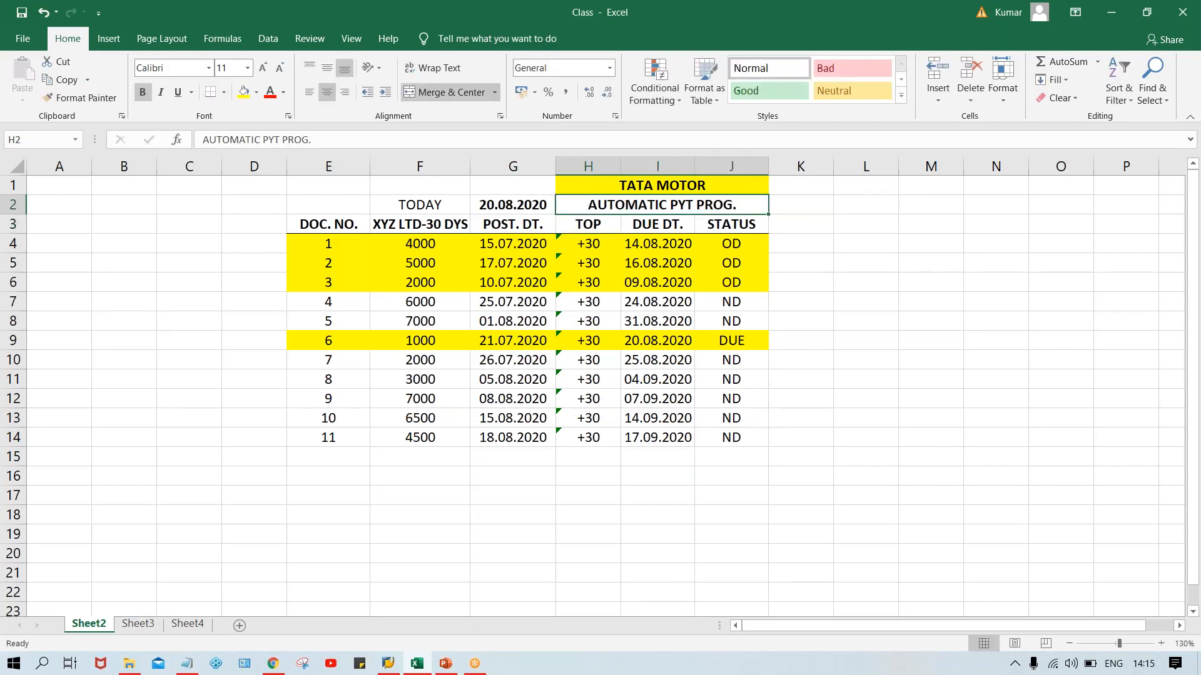
double_click(696, 206)
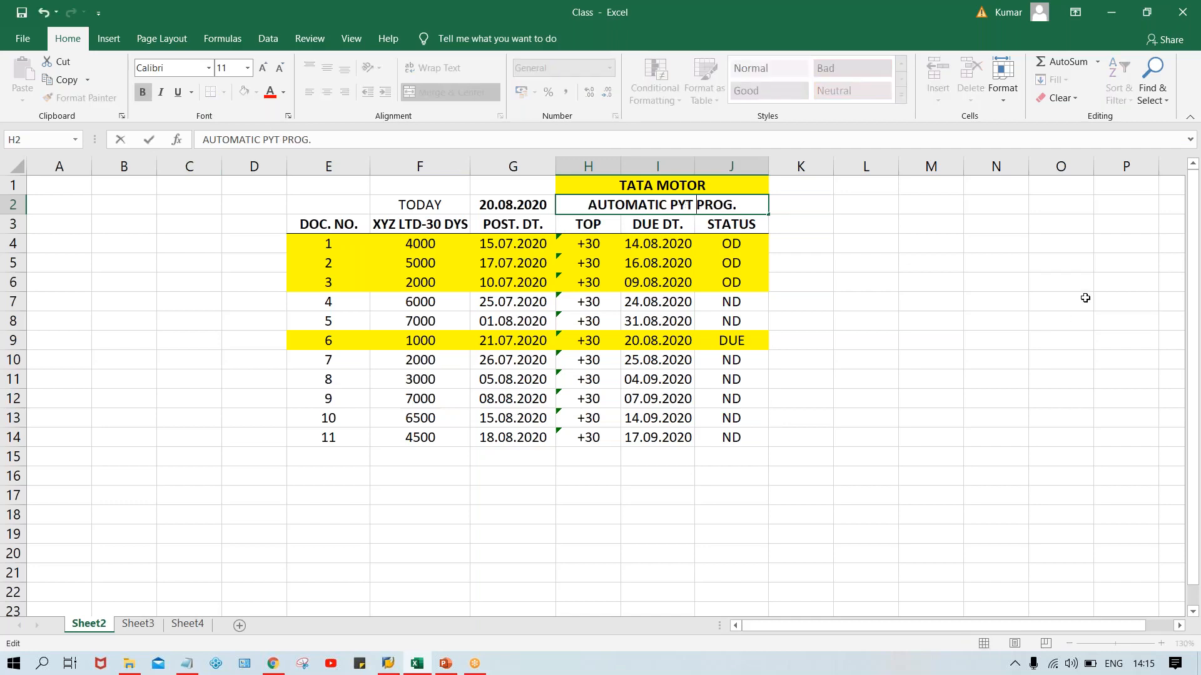
text(.)
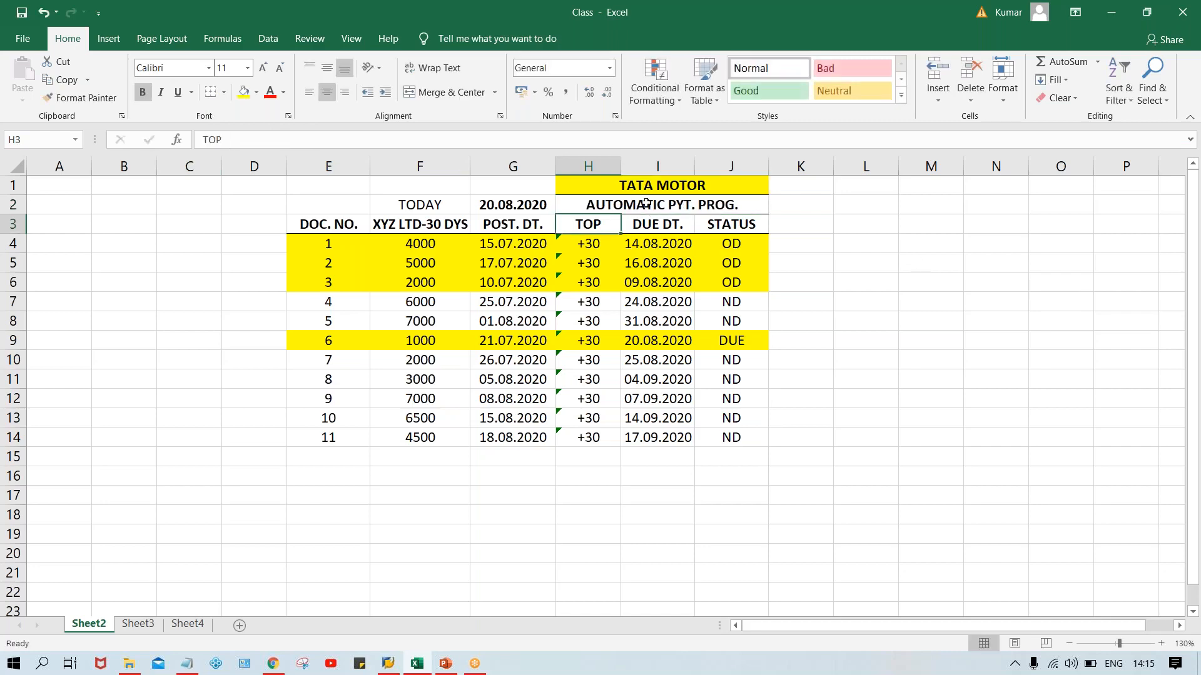
click(669, 205)
Enter the abbreviation APP in cell K2 beside the heading and make it bold.
click(803, 215)
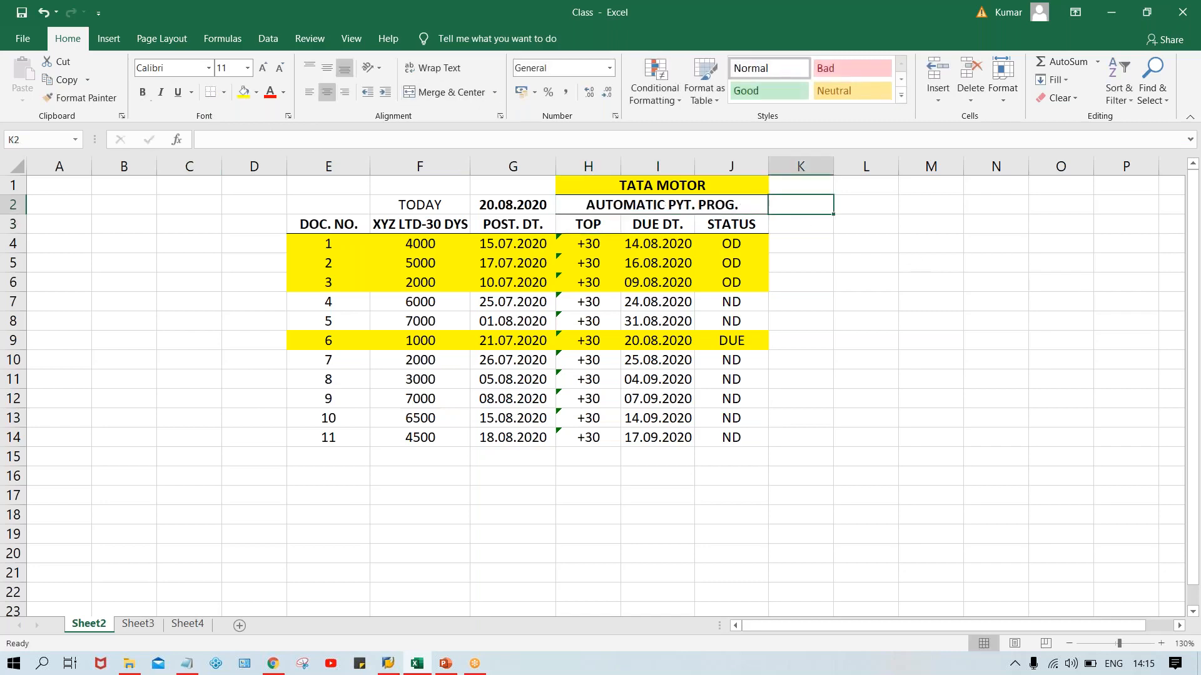
text(APP)
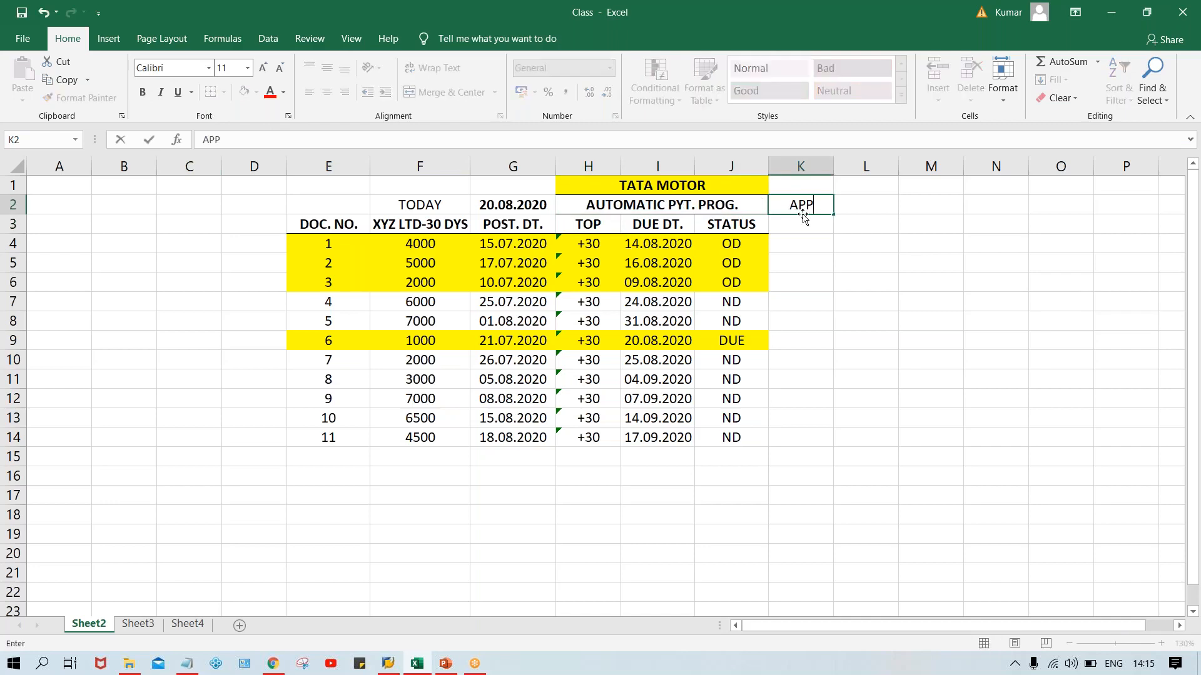
key(Return)
click(802, 204)
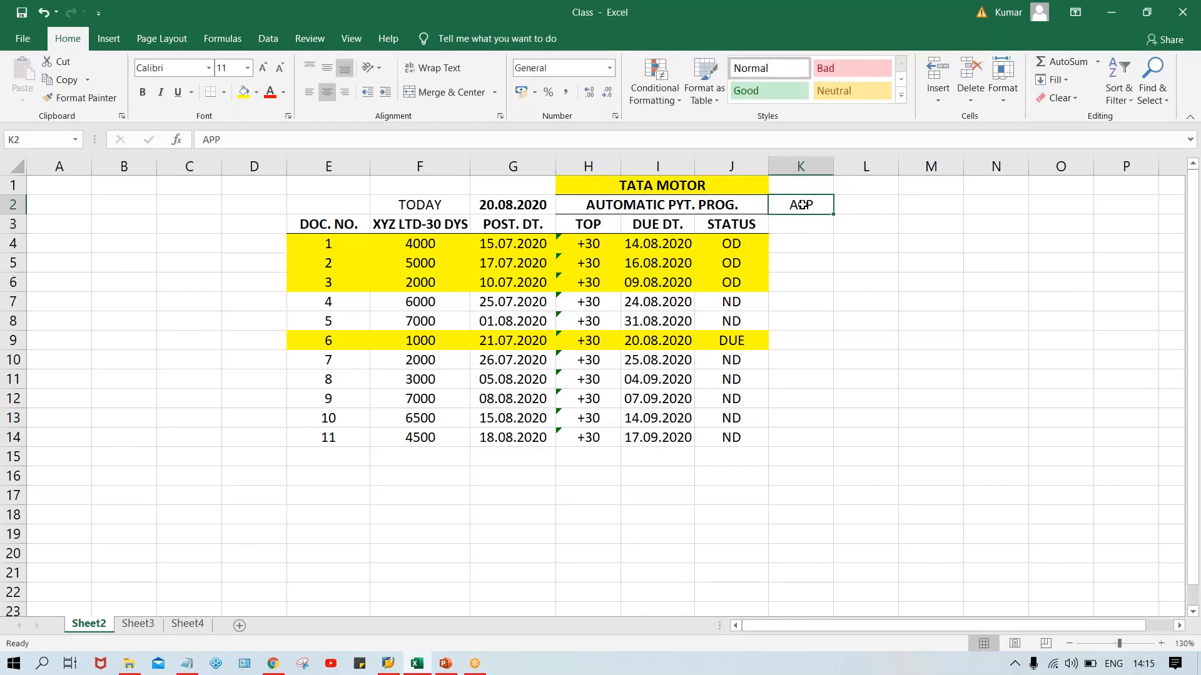
key(ctrl+b)
Set the font color of the AUTOMATIC PYT. PROG. heading and the APP label to red.
drag(719, 202, 793, 187)
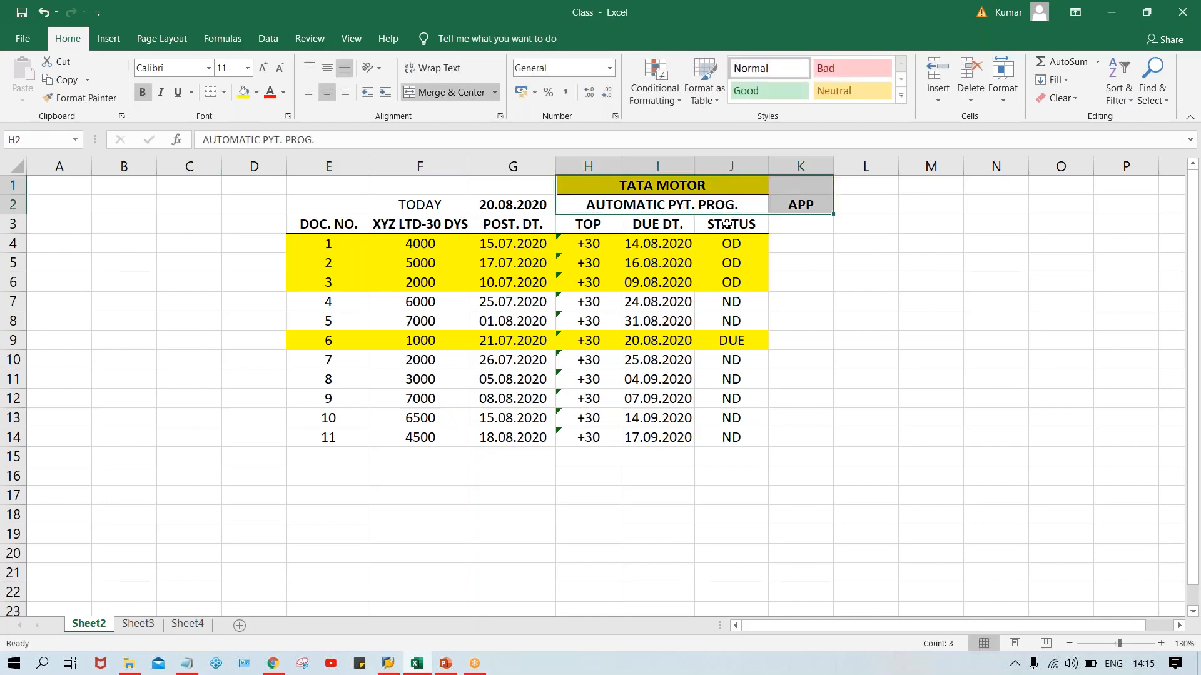
click(608, 200)
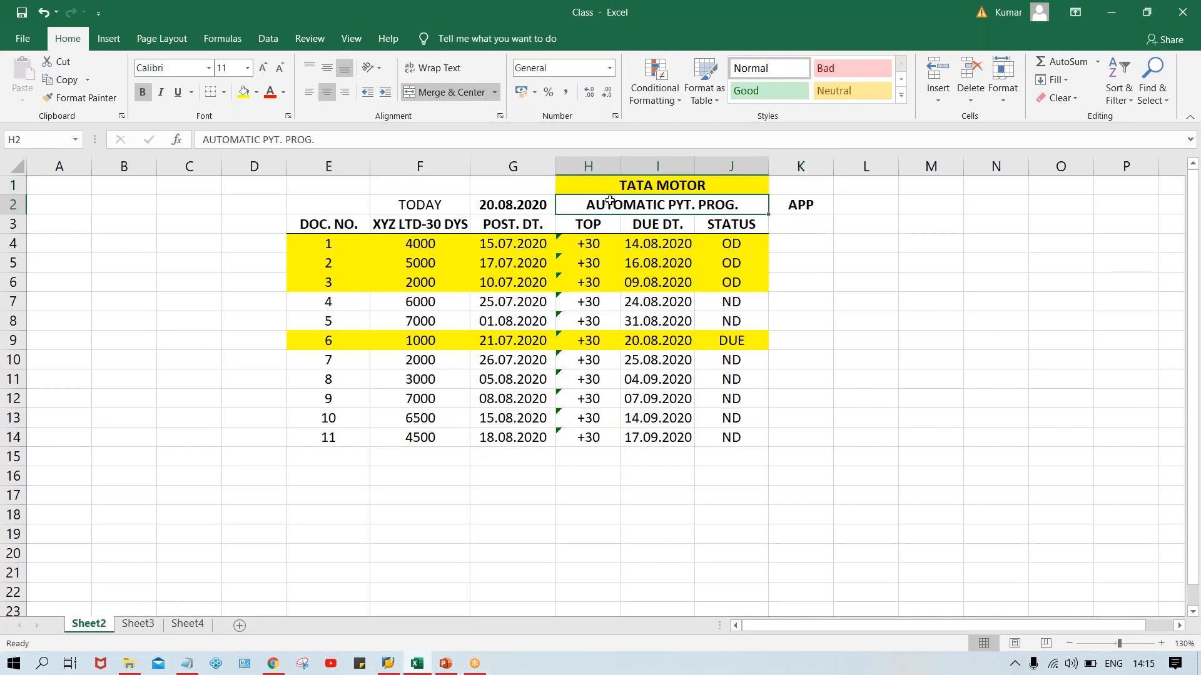
shift+click(788, 204)
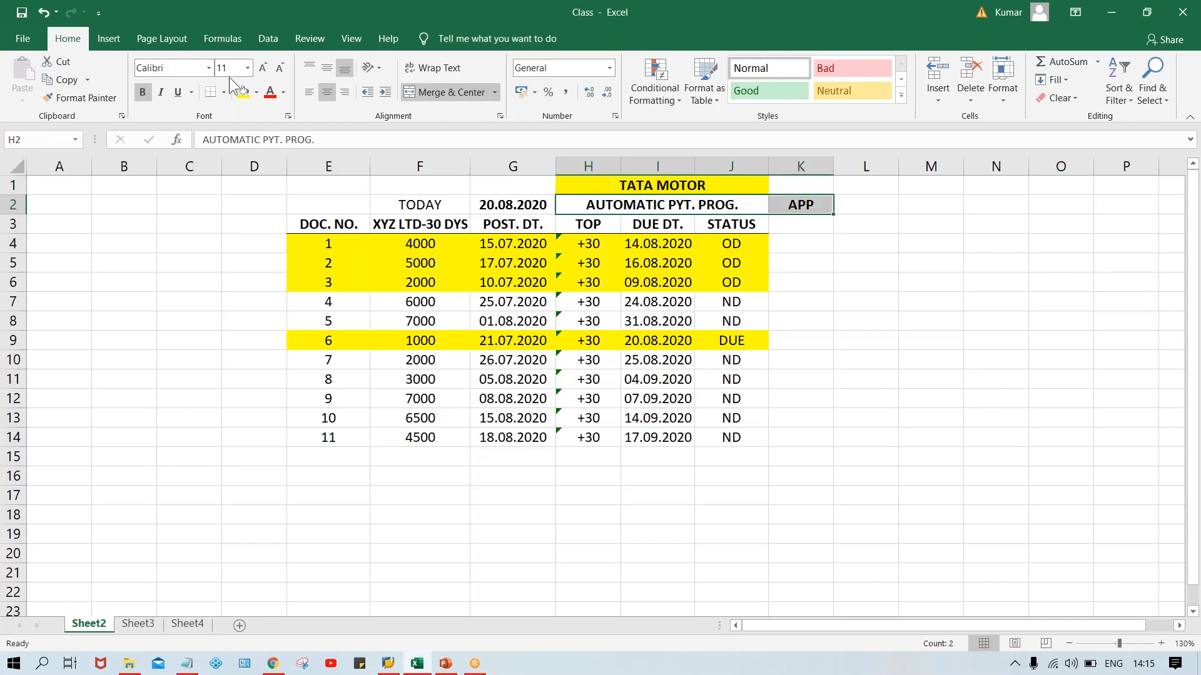
click(272, 94)
click(837, 298)
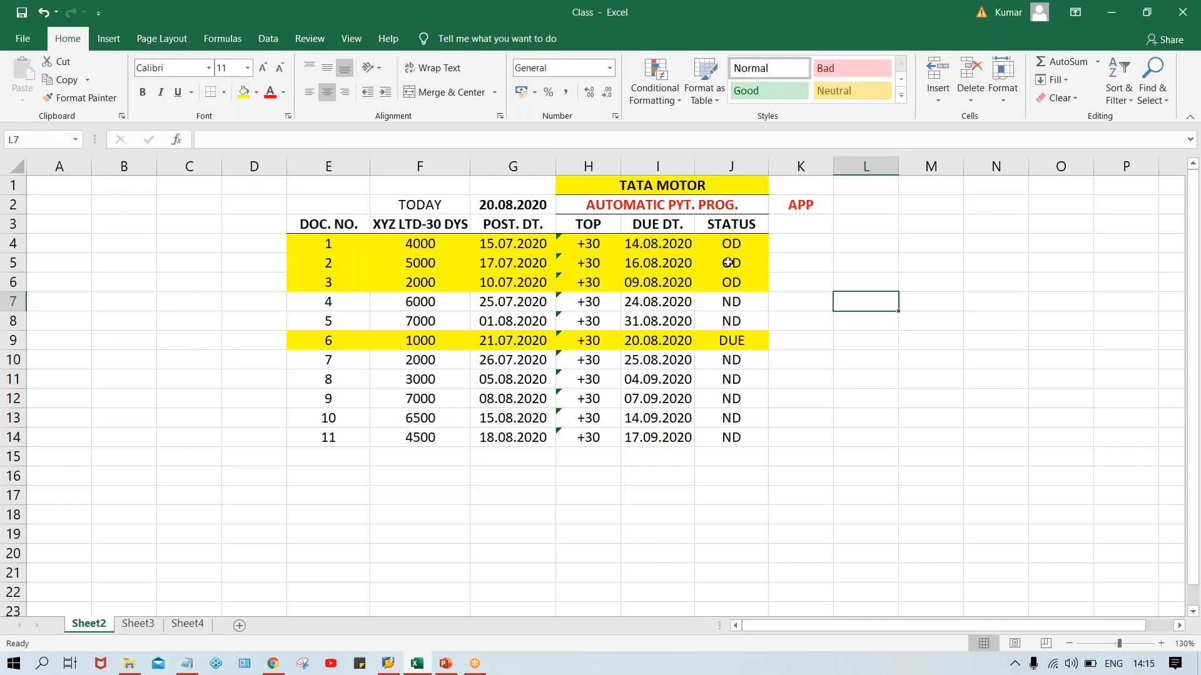
Review the statuses in J4:J14, focusing on documents 1 and 6, in relation to the APP label.
drag(728, 262, 742, 434)
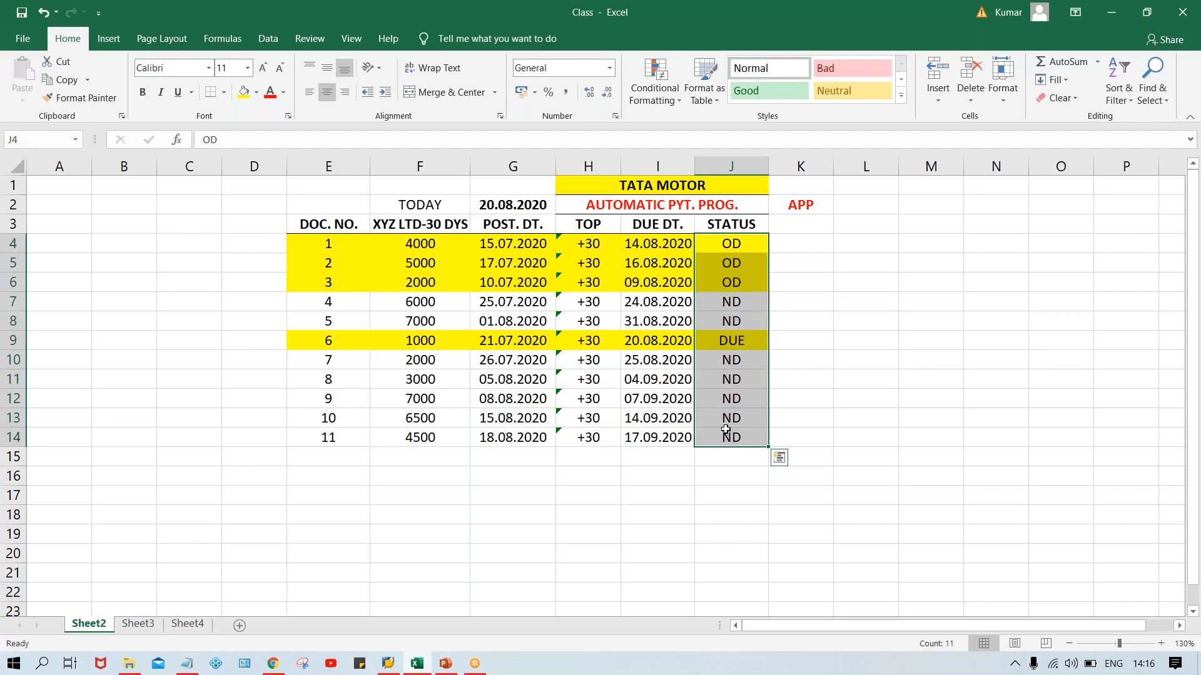
click(722, 251)
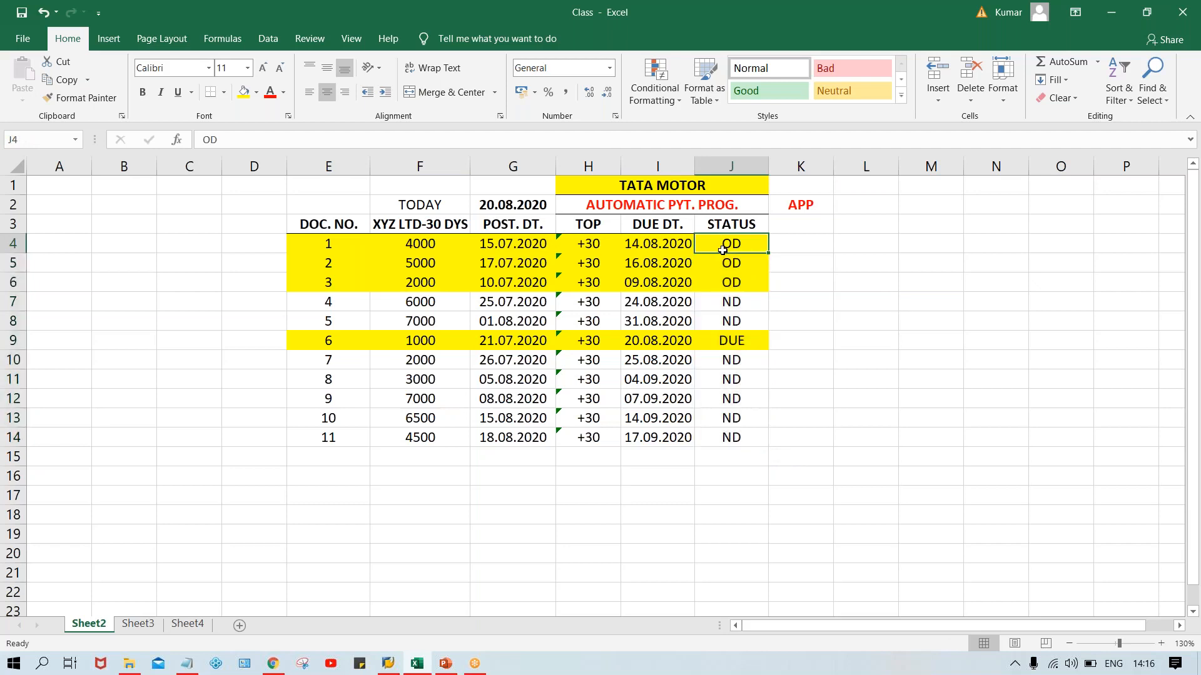
click(727, 345)
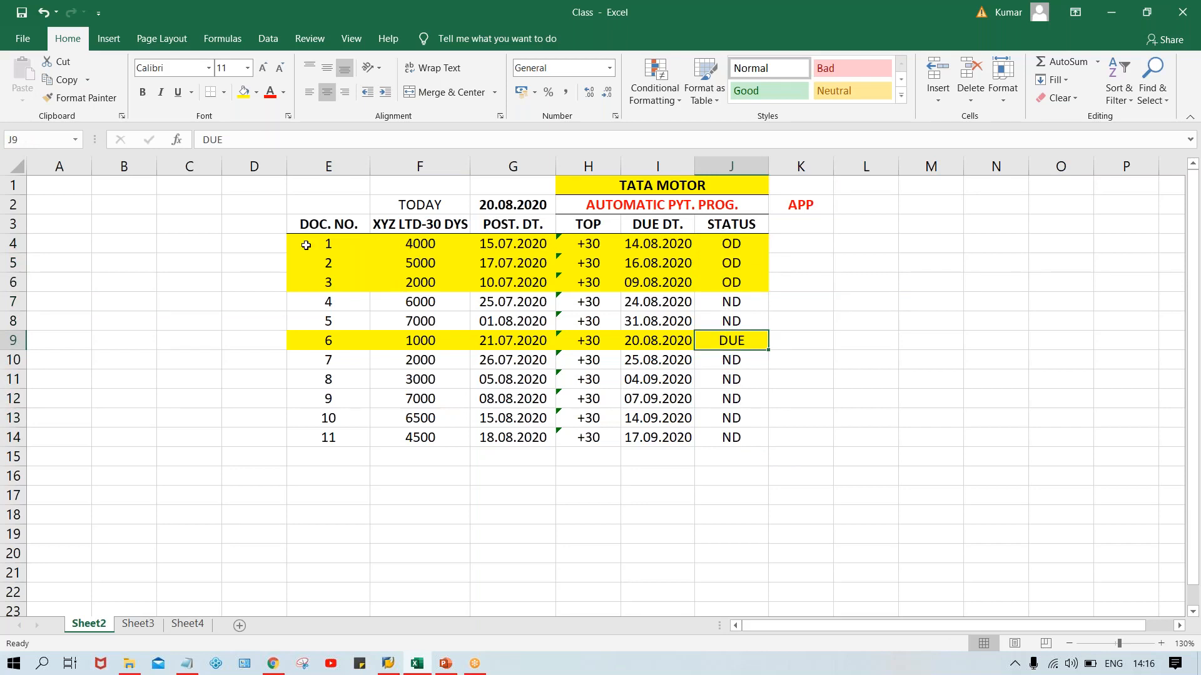
click(311, 343)
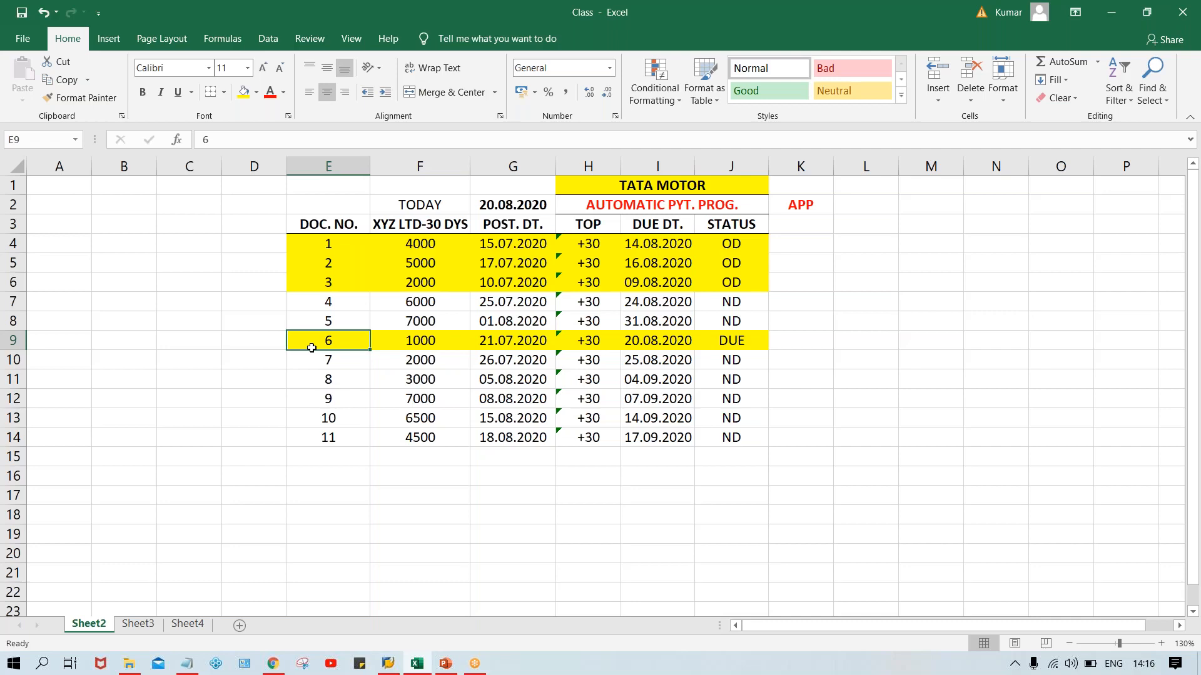
click(809, 205)
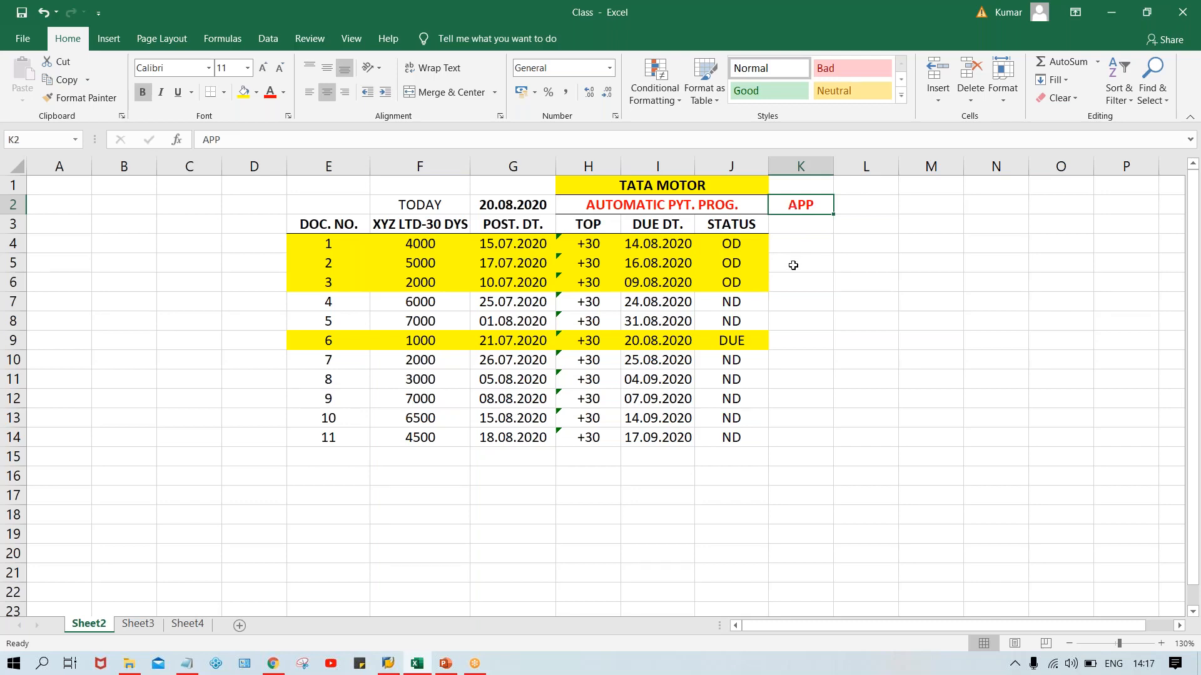
click(793, 263)
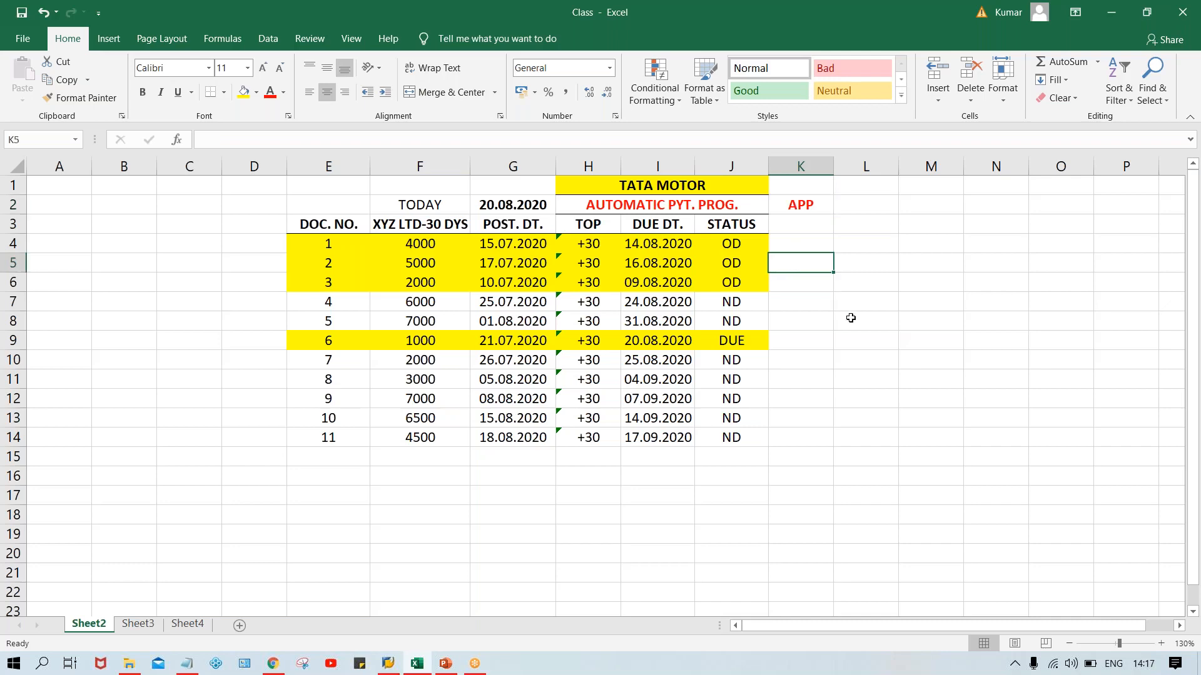
click(804, 204)
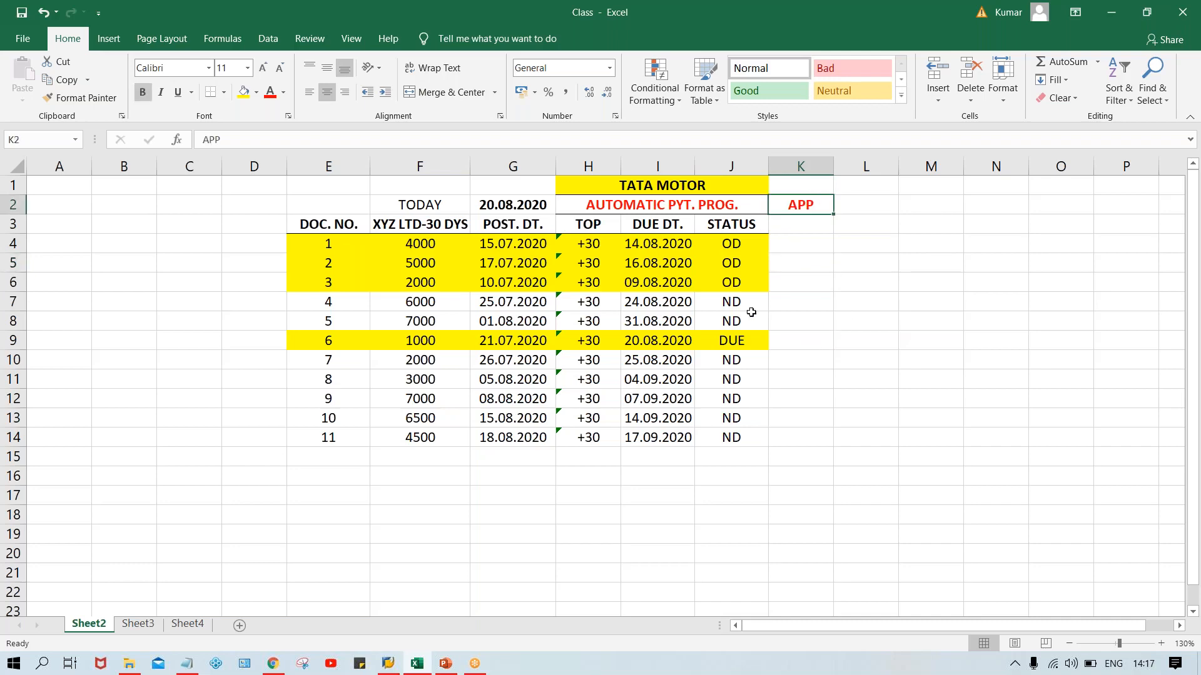
Compare the OD statuses of documents 1 to 3 with document 6's status, and check document 1's due date.
click(730, 244)
click(732, 261)
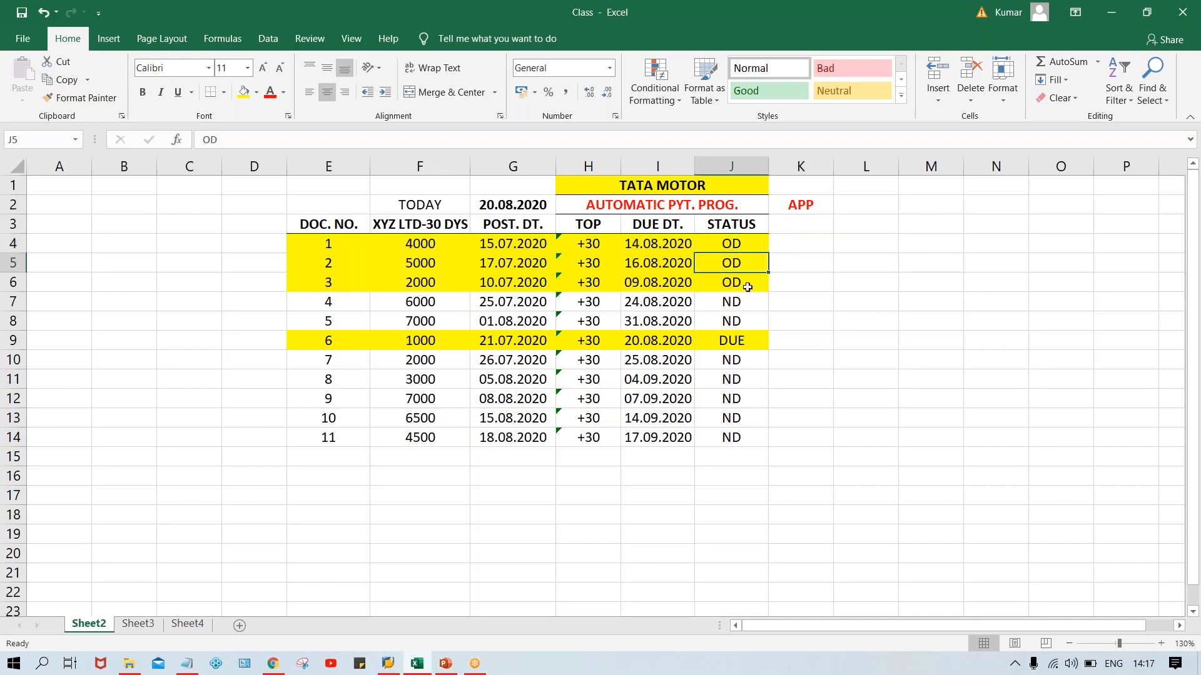
click(744, 282)
click(741, 249)
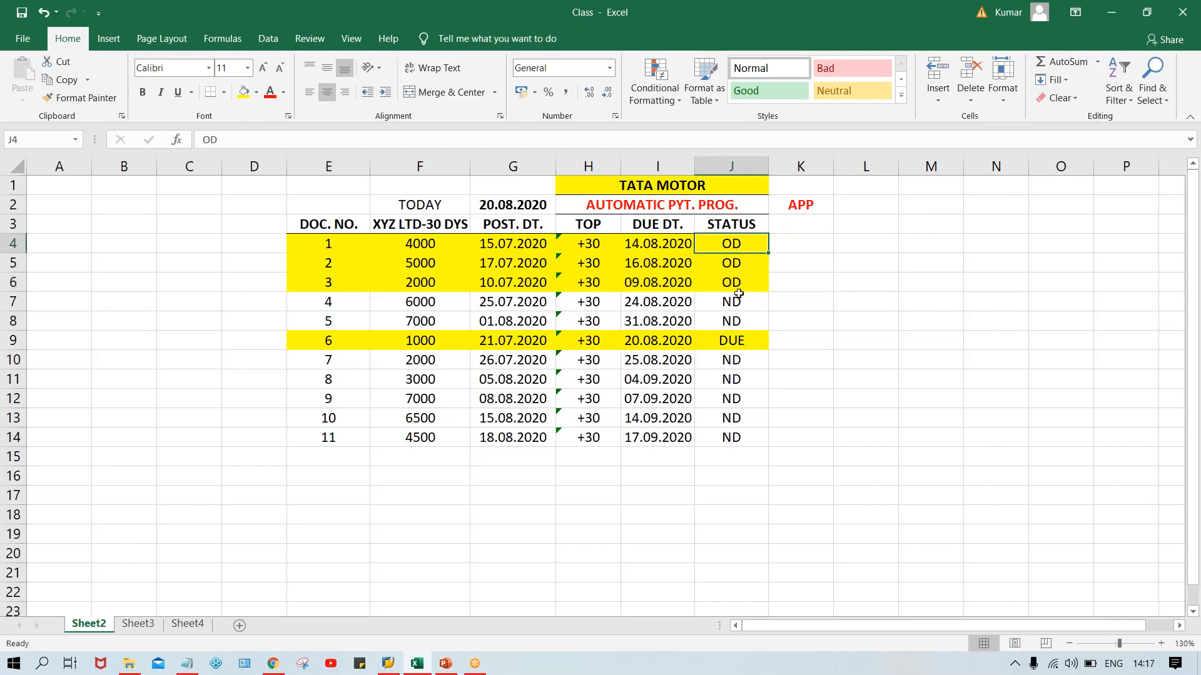
click(734, 340)
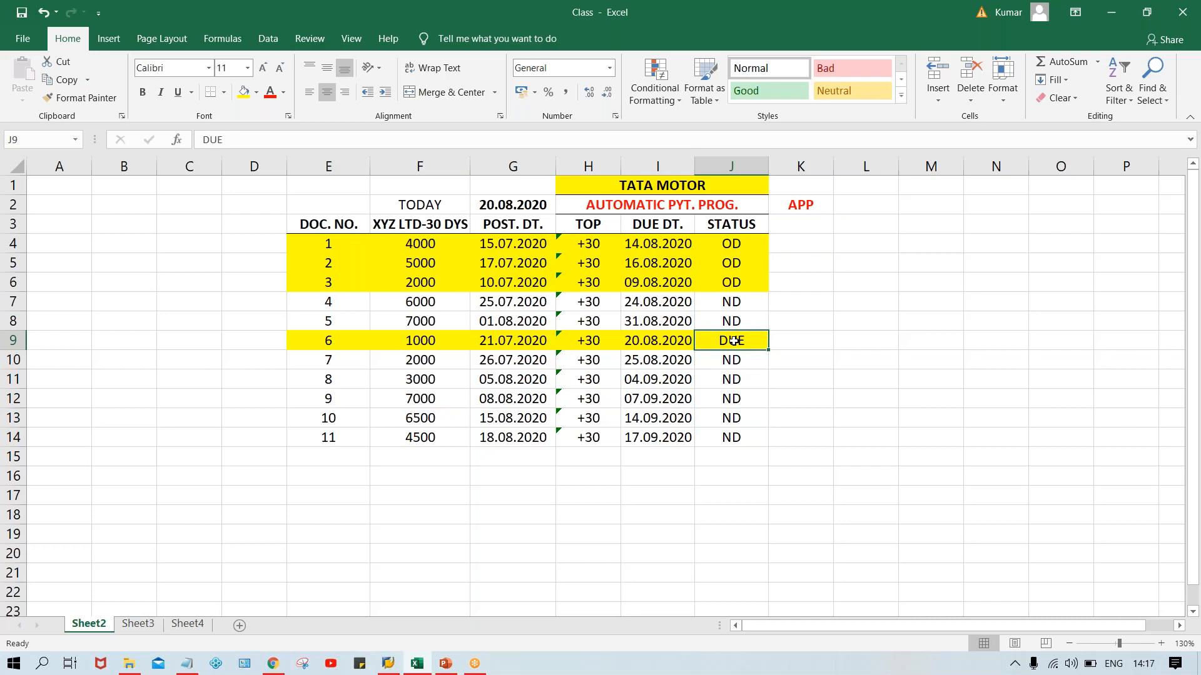
click(742, 262)
click(750, 342)
click(790, 204)
click(656, 245)
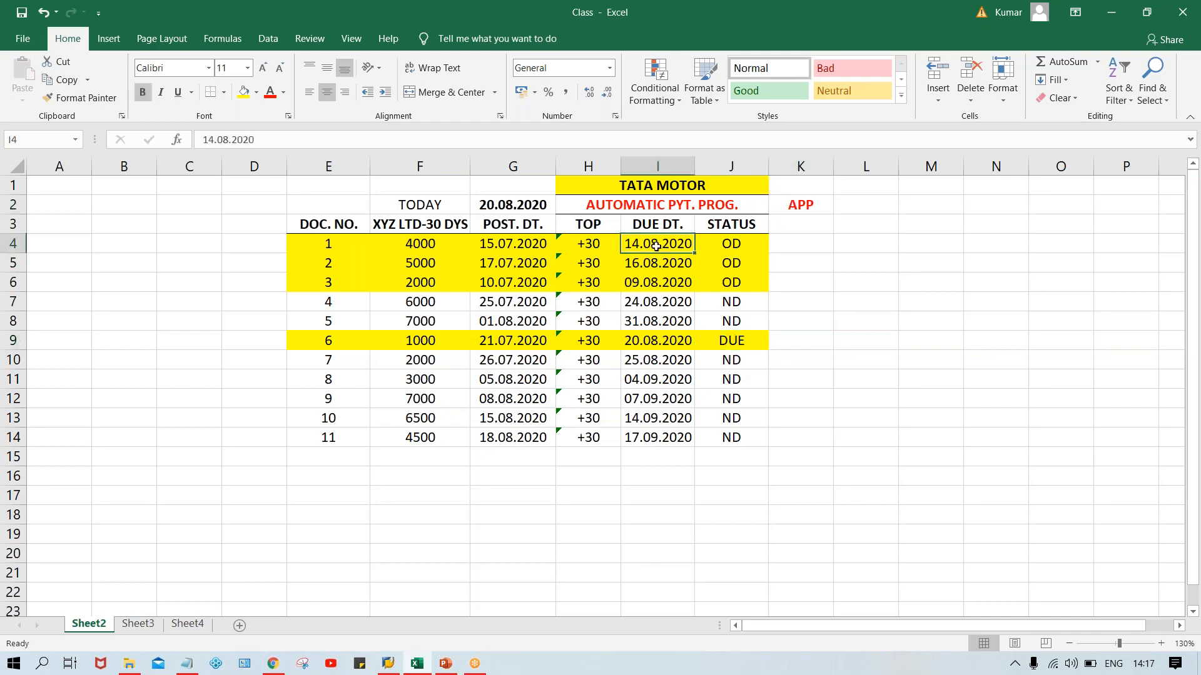
Recheck the statuses of documents 1 to 3 against the APP label, and switch to the Automatic Payment Program slides in PowerPoint.
click(742, 264)
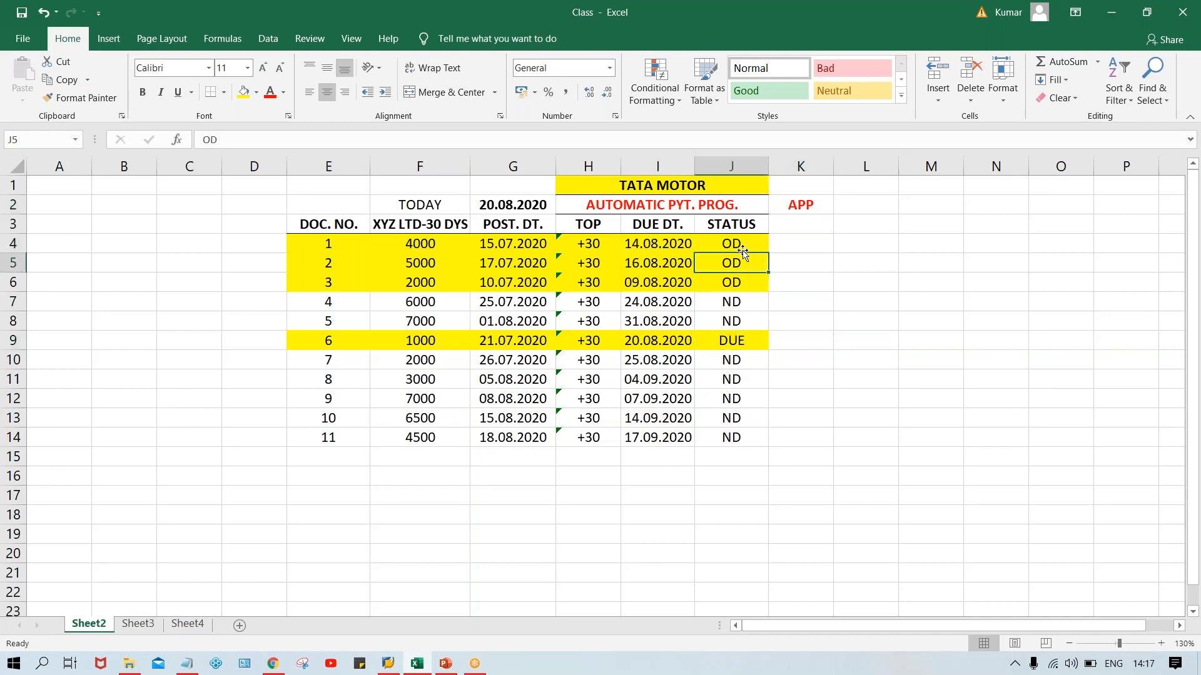
click(744, 251)
click(742, 277)
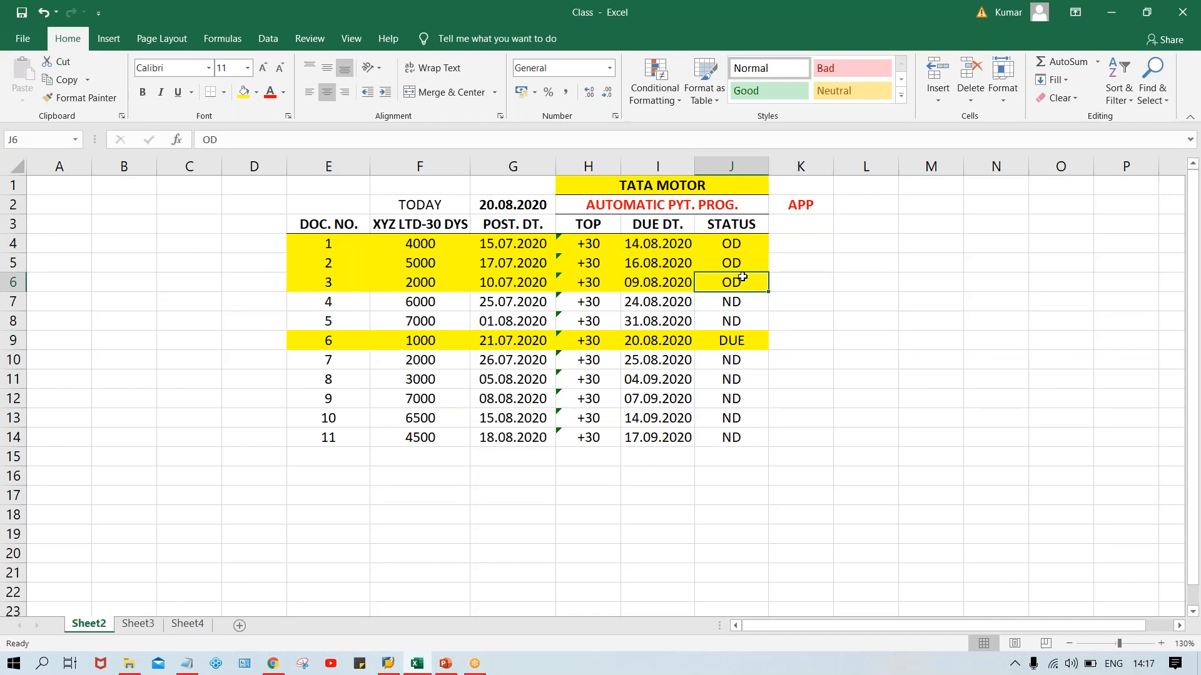
click(806, 200)
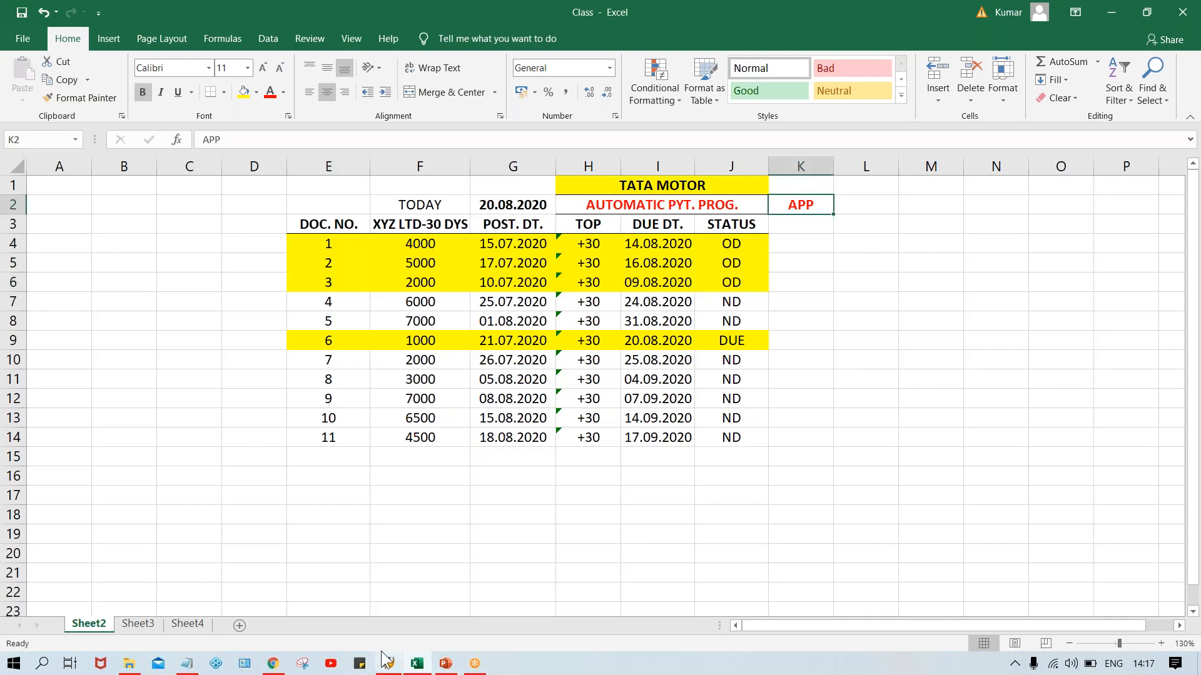
click(437, 664)
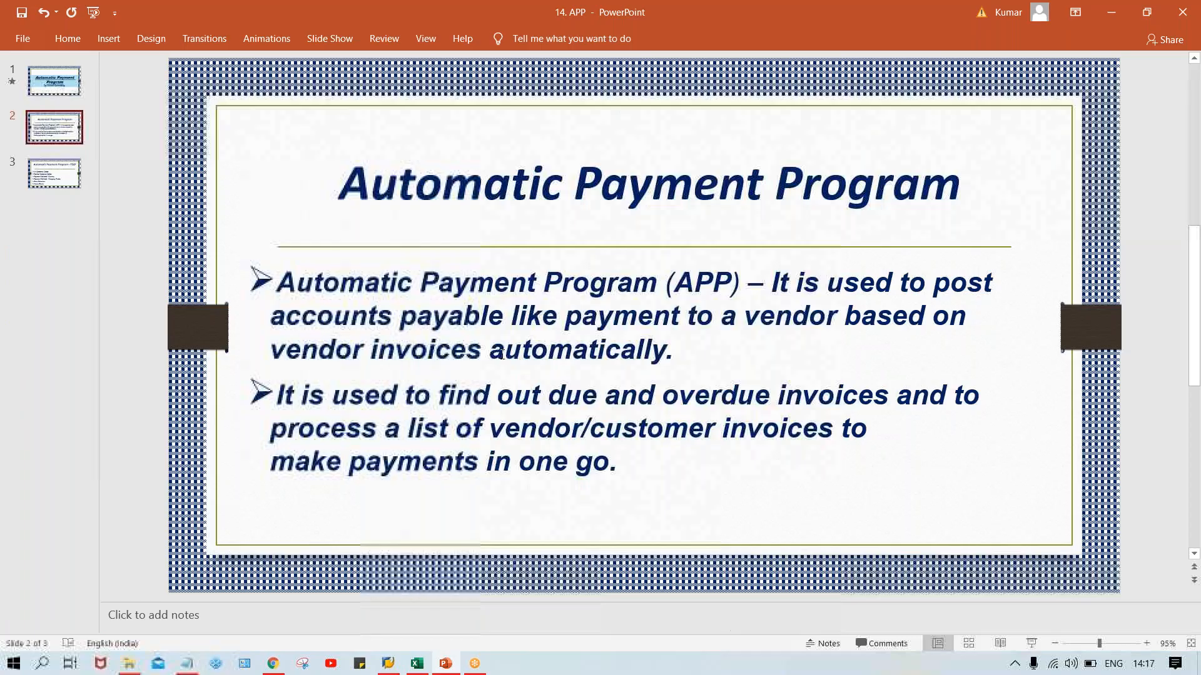
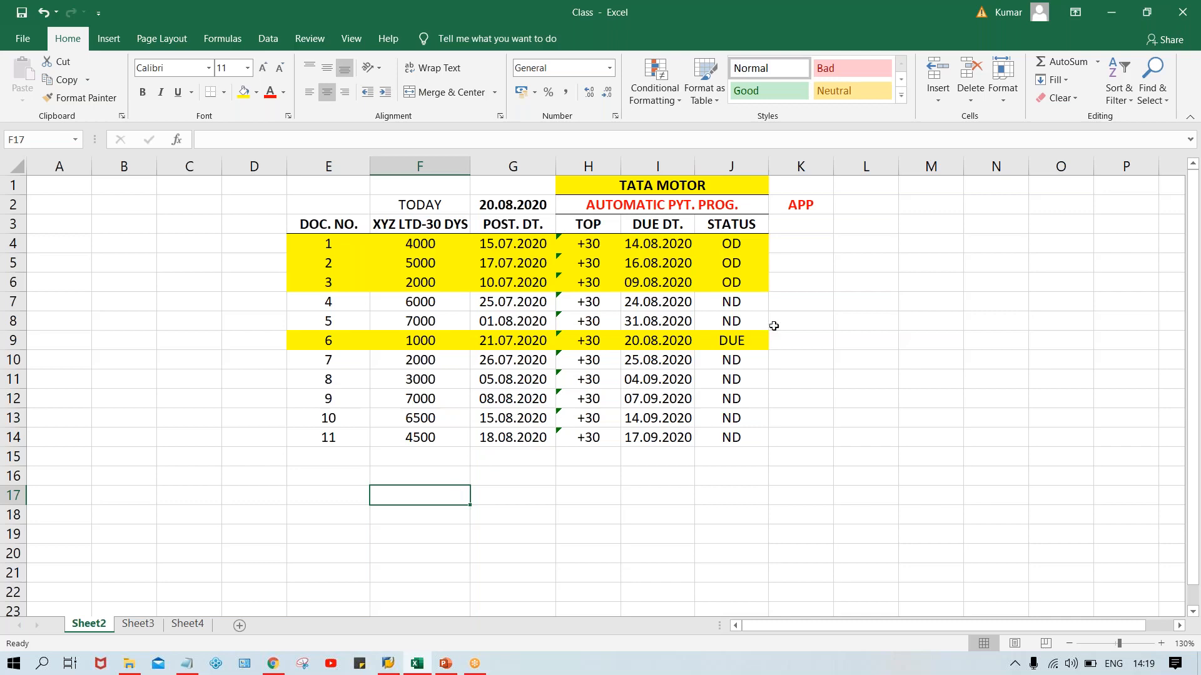
click(726, 243)
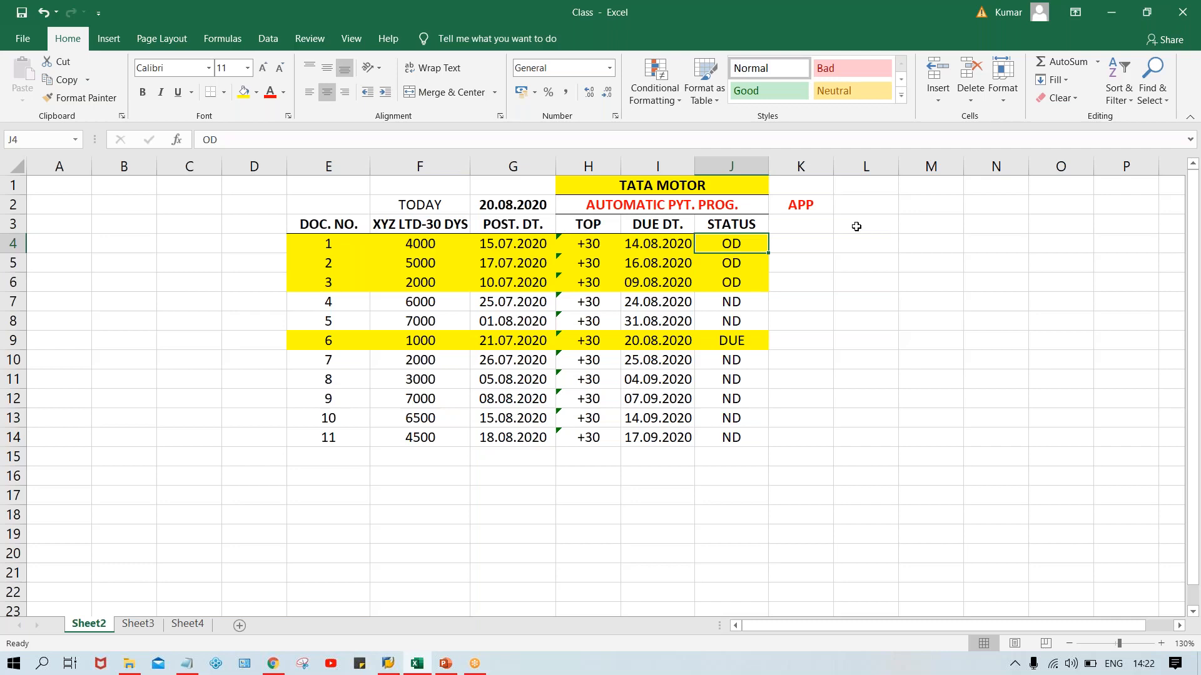
click(823, 249)
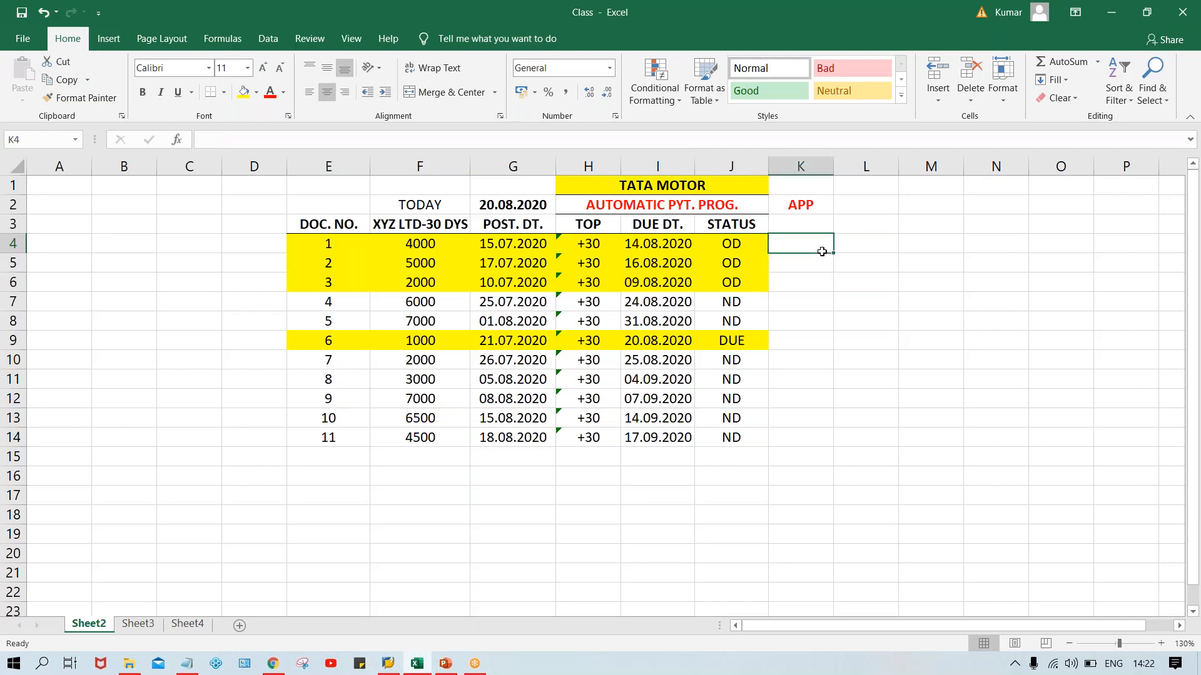
click(791, 303)
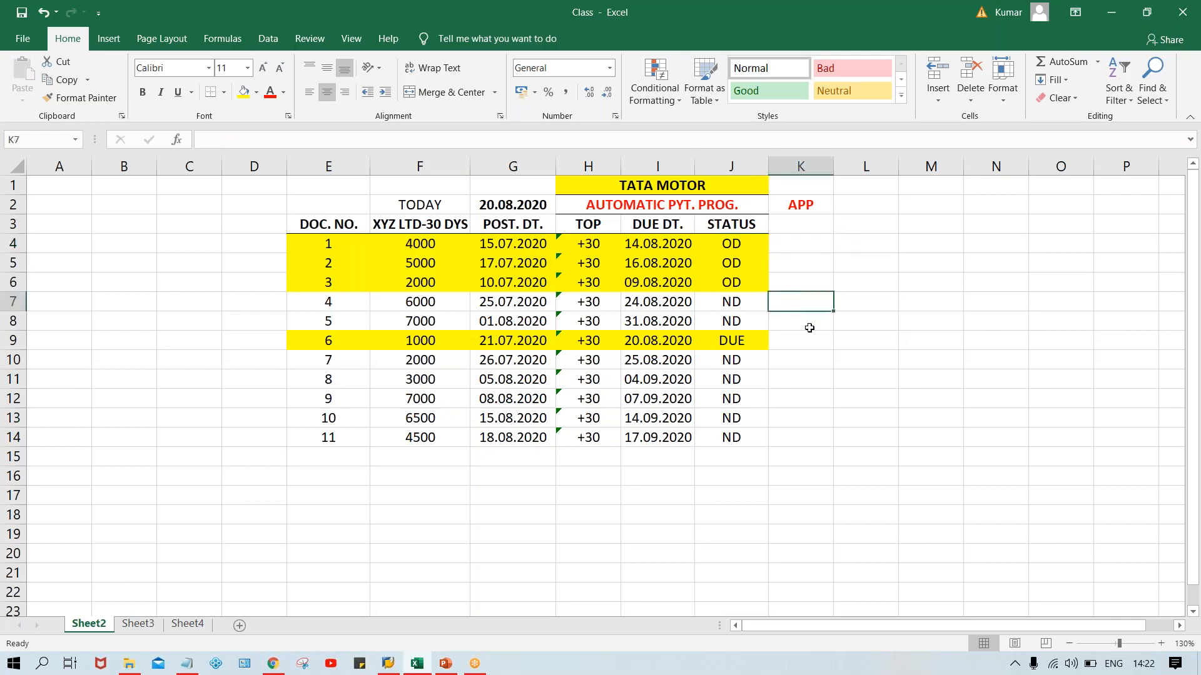
click(809, 327)
click(804, 301)
click(876, 29)
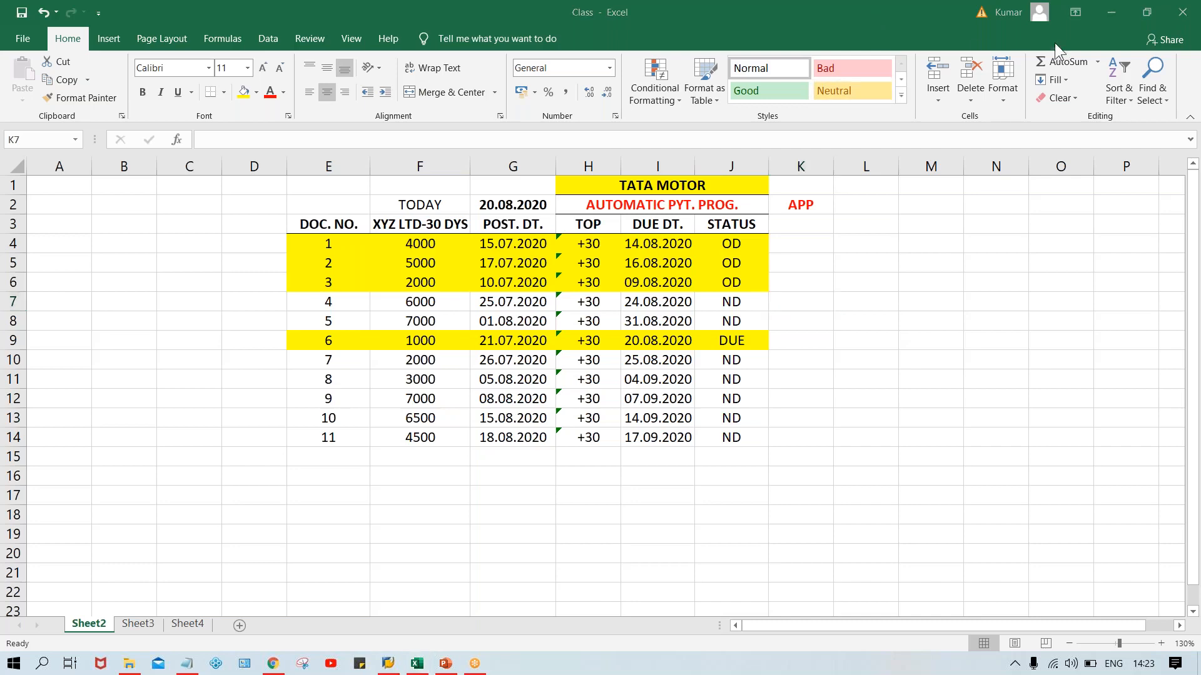